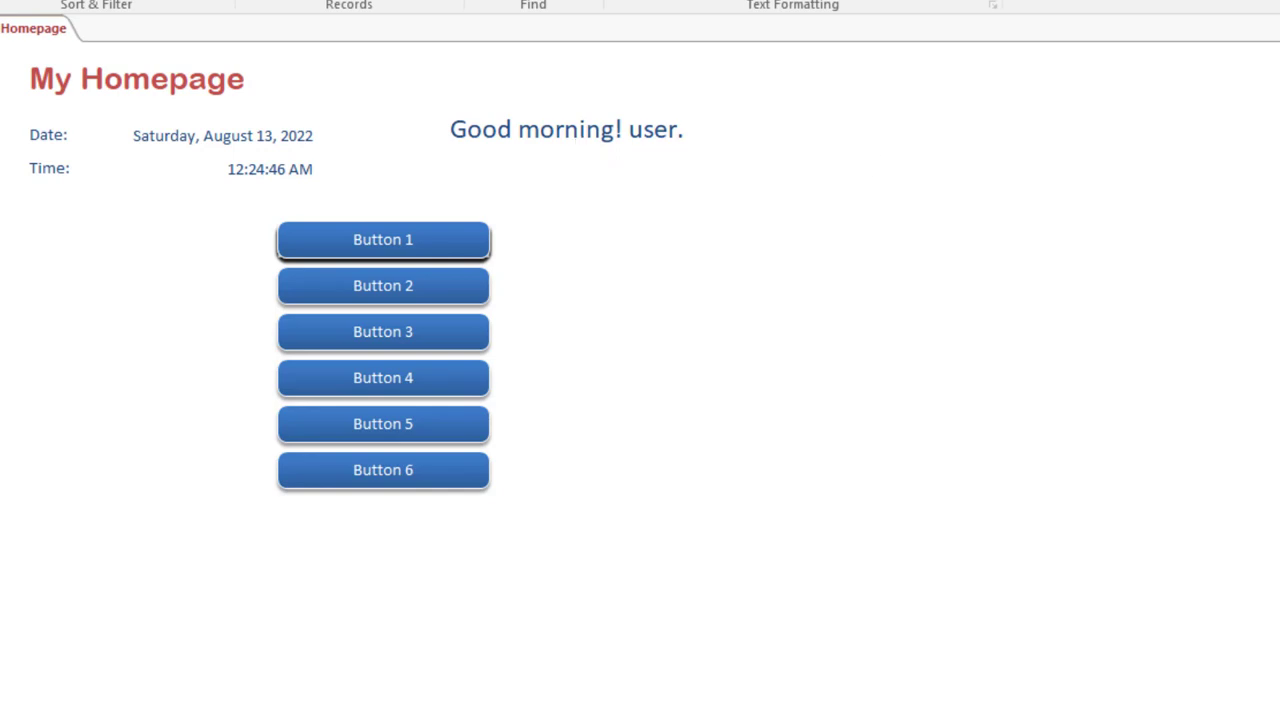
pyautogui.moveTo(1110, 690)
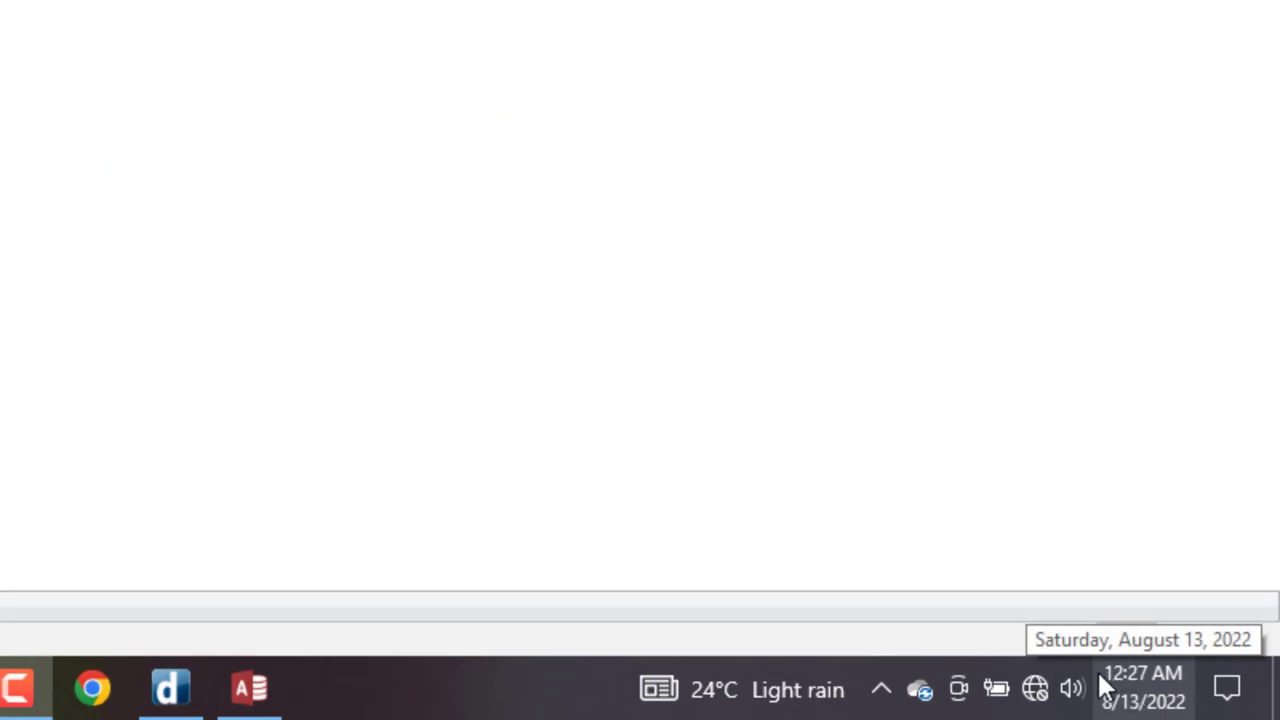
pyautogui.moveTo(20, 688)
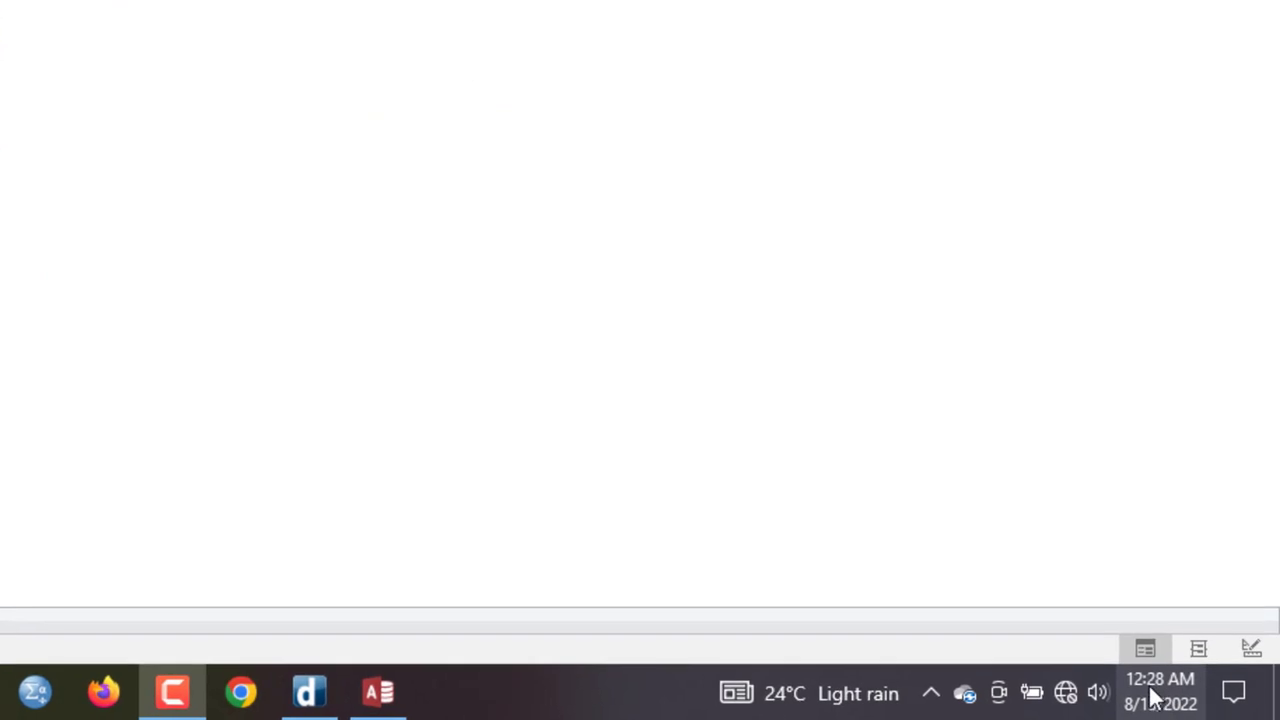
pyautogui.moveTo(1140, 703)
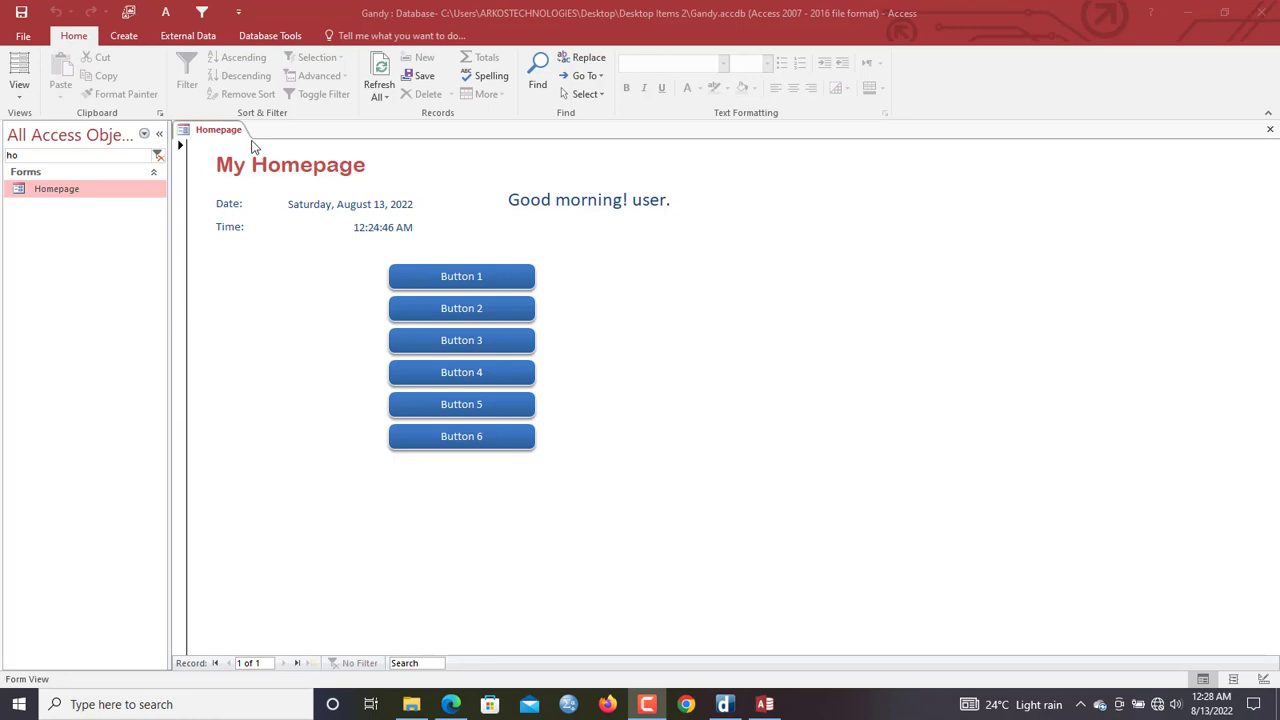
# Close the Homepage form and create a new blank form
pyautogui.rightClick(212, 136)
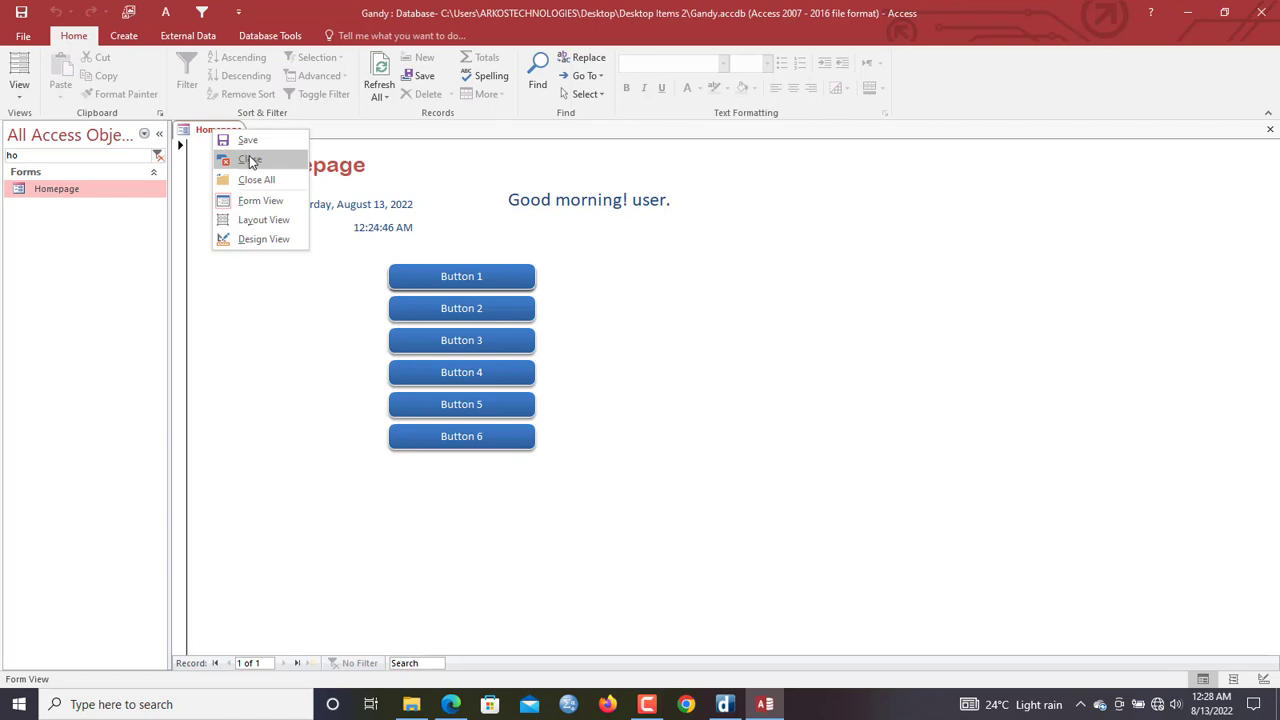
pyautogui.click(251, 162)
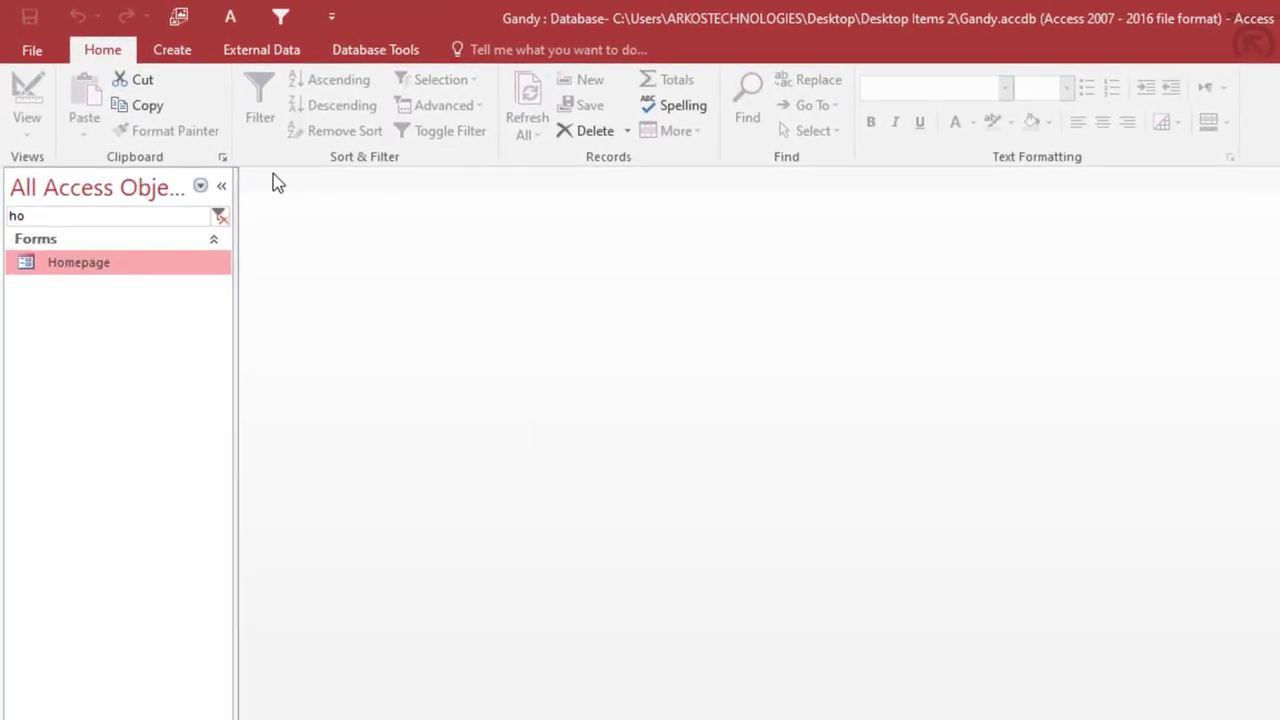
pyautogui.click(168, 58)
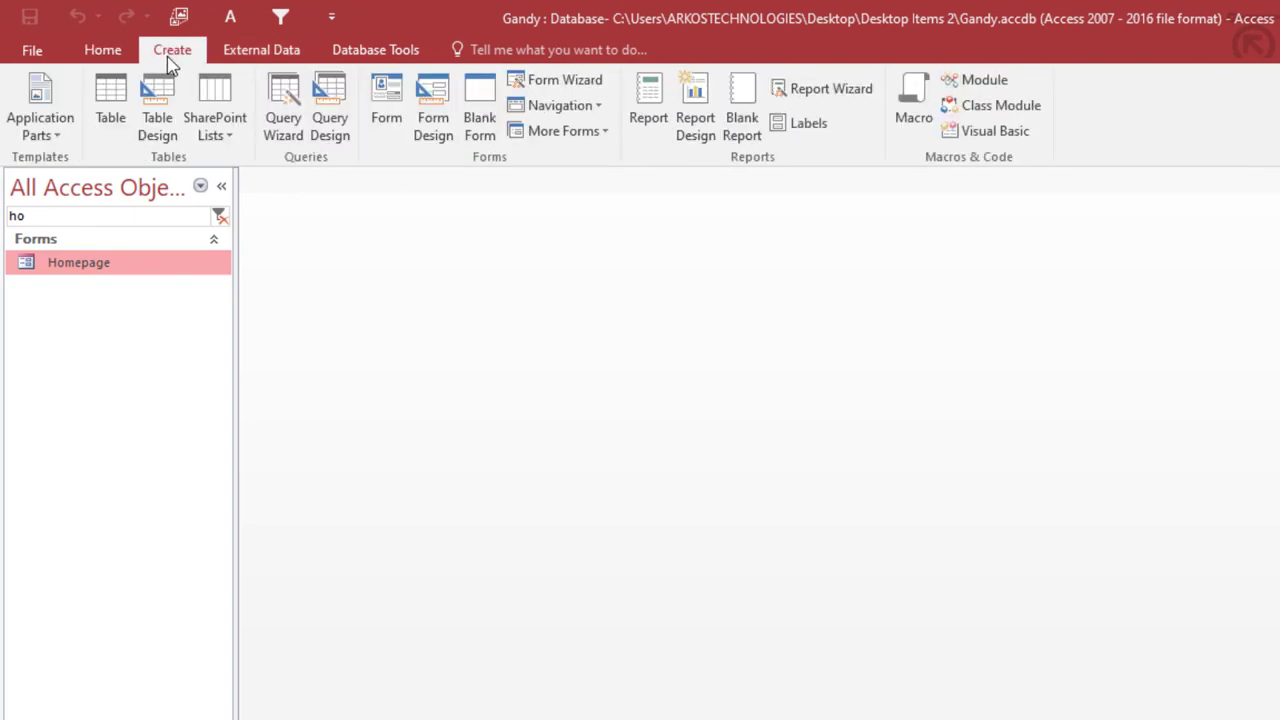
pyautogui.click(478, 122)
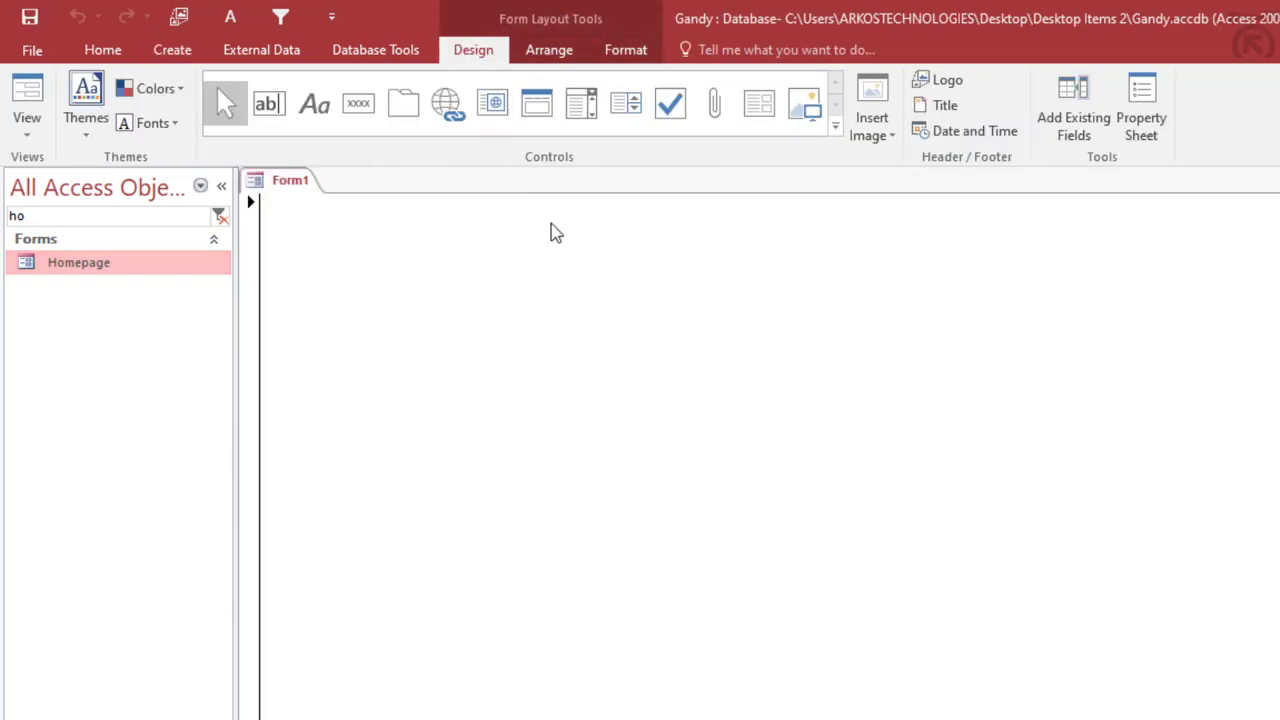
# Save the new blank form as "Homepage demo"
pyautogui.rightClick(296, 195)
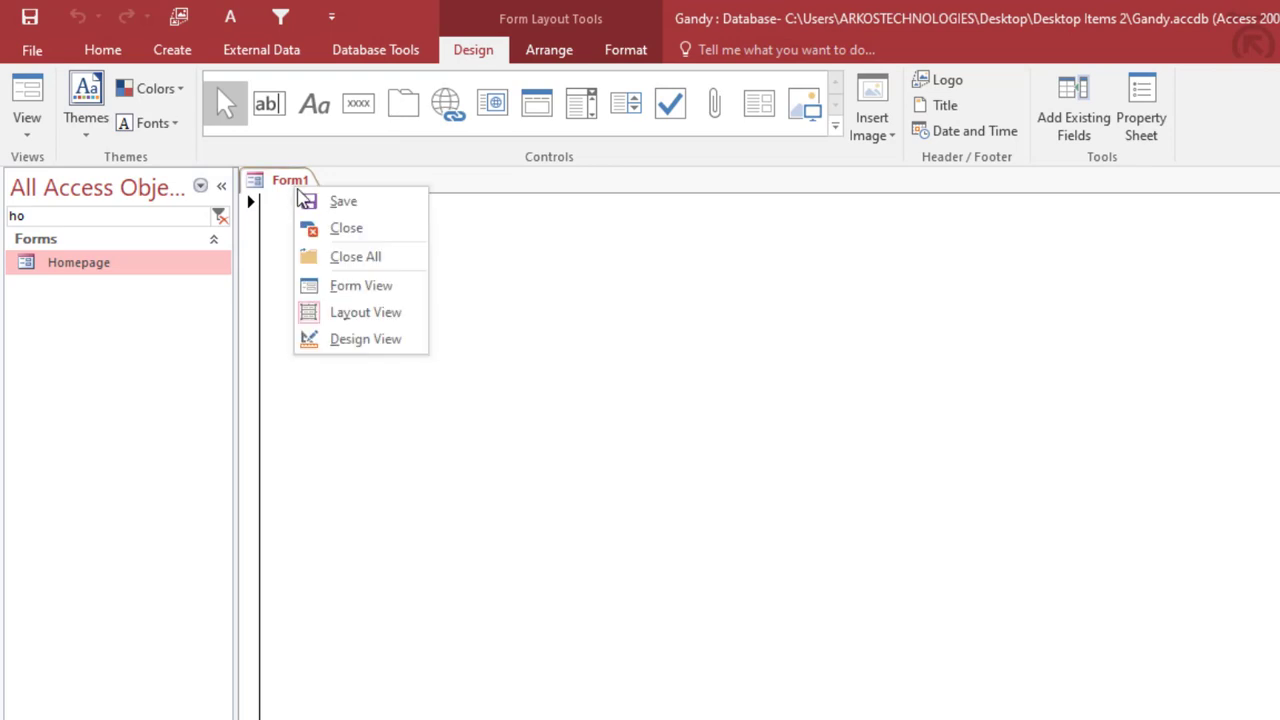
pyautogui.click(360, 208)
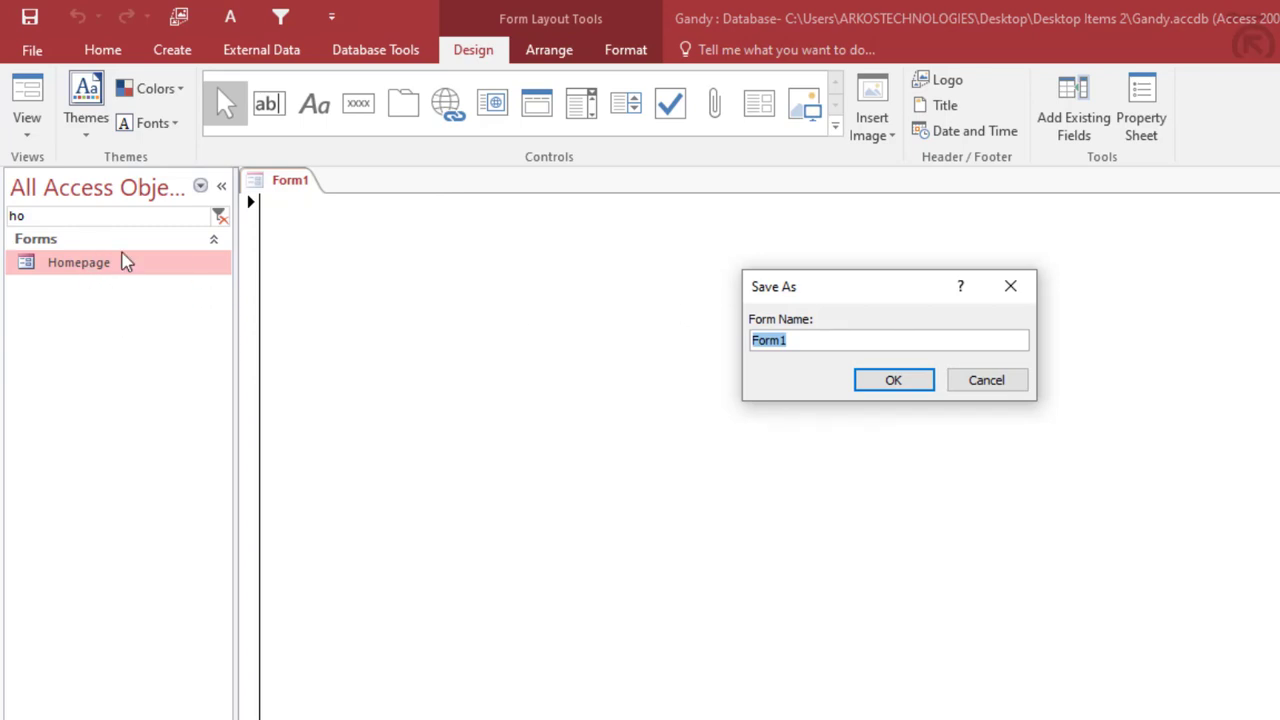
pyautogui.write('Homep')
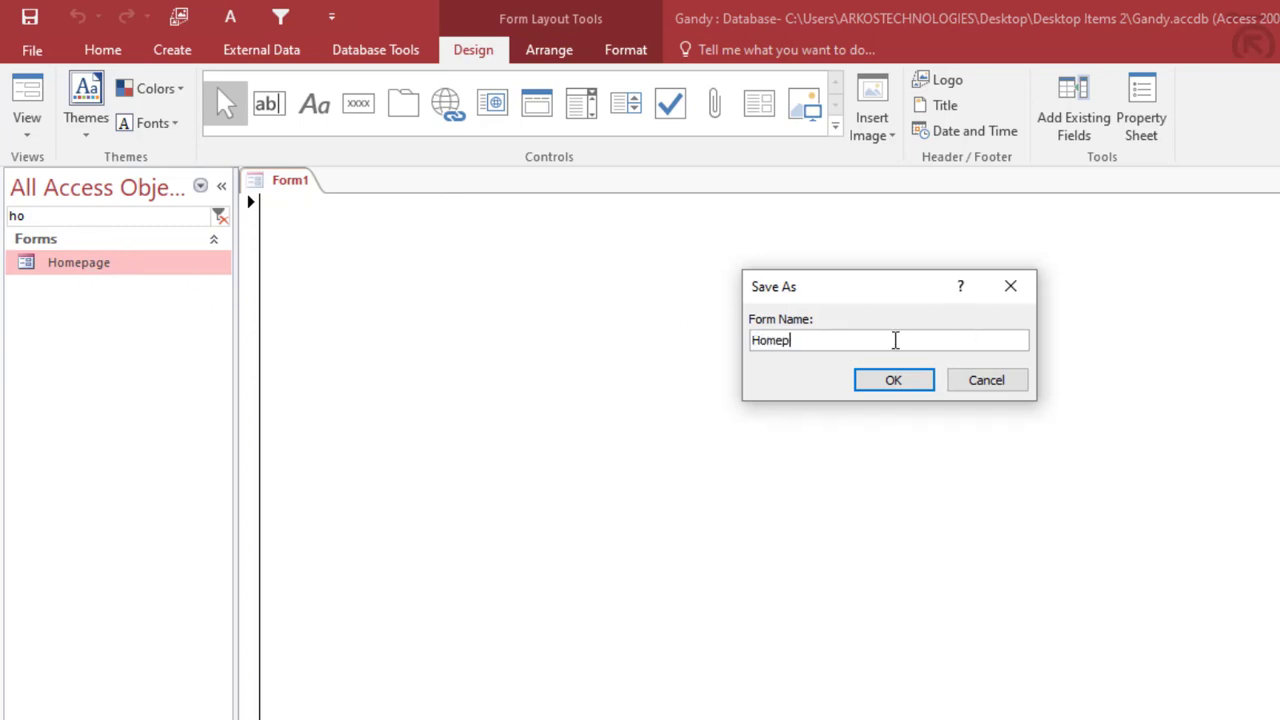
pyautogui.write('age demo')
pyautogui.press('Return')
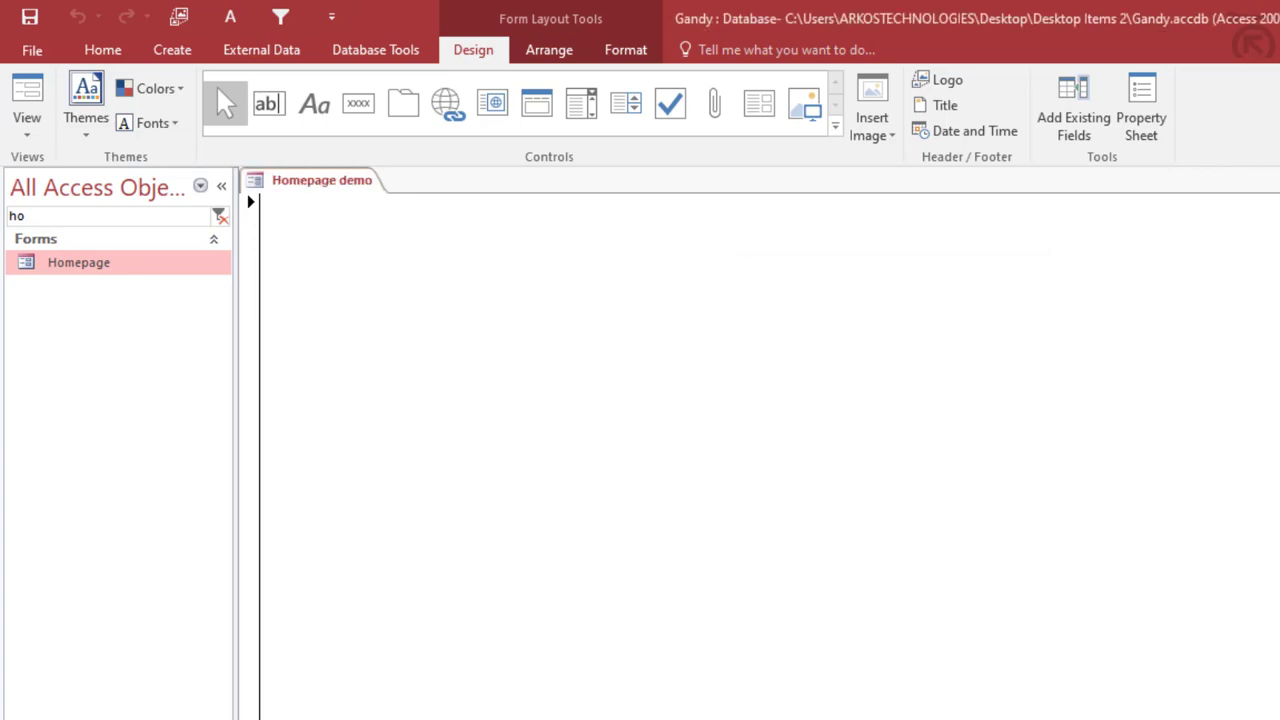
# Switch the Homepage demo form to Design View and resize its Detail section to about 7 inches wide by 3.6 inches high
pyautogui.rightClick(323, 189)
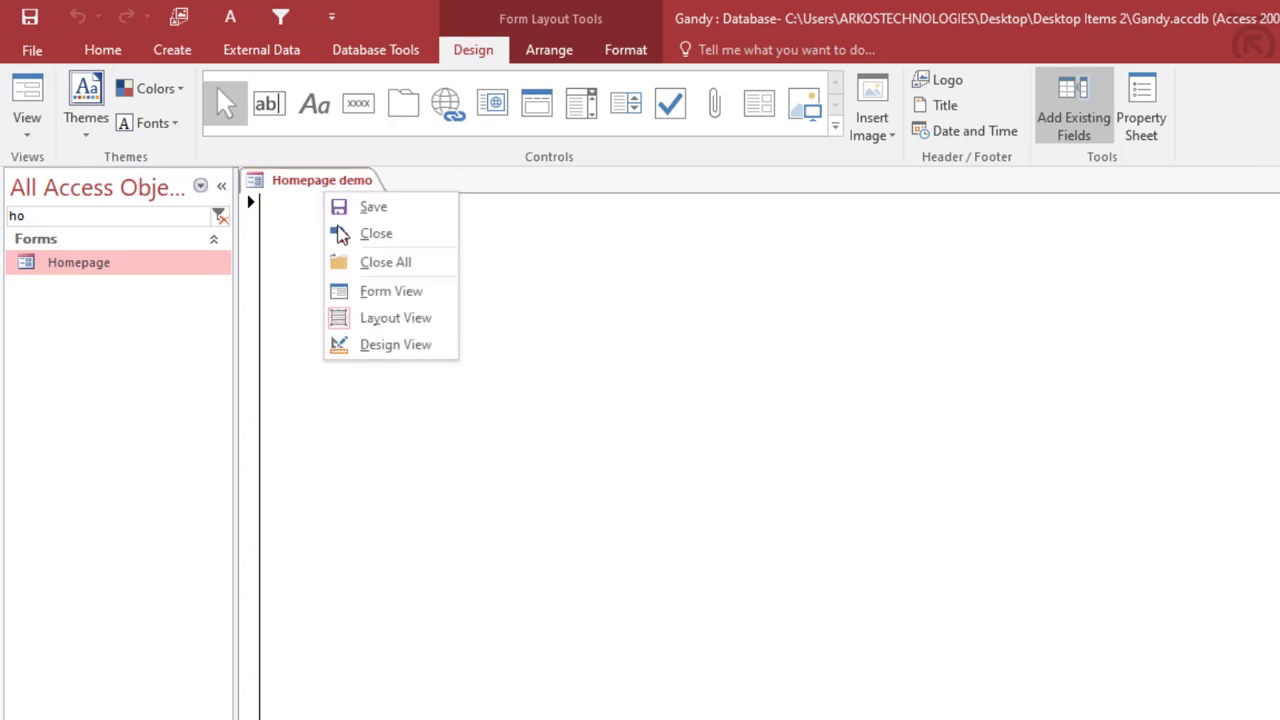
pyautogui.click(410, 346)
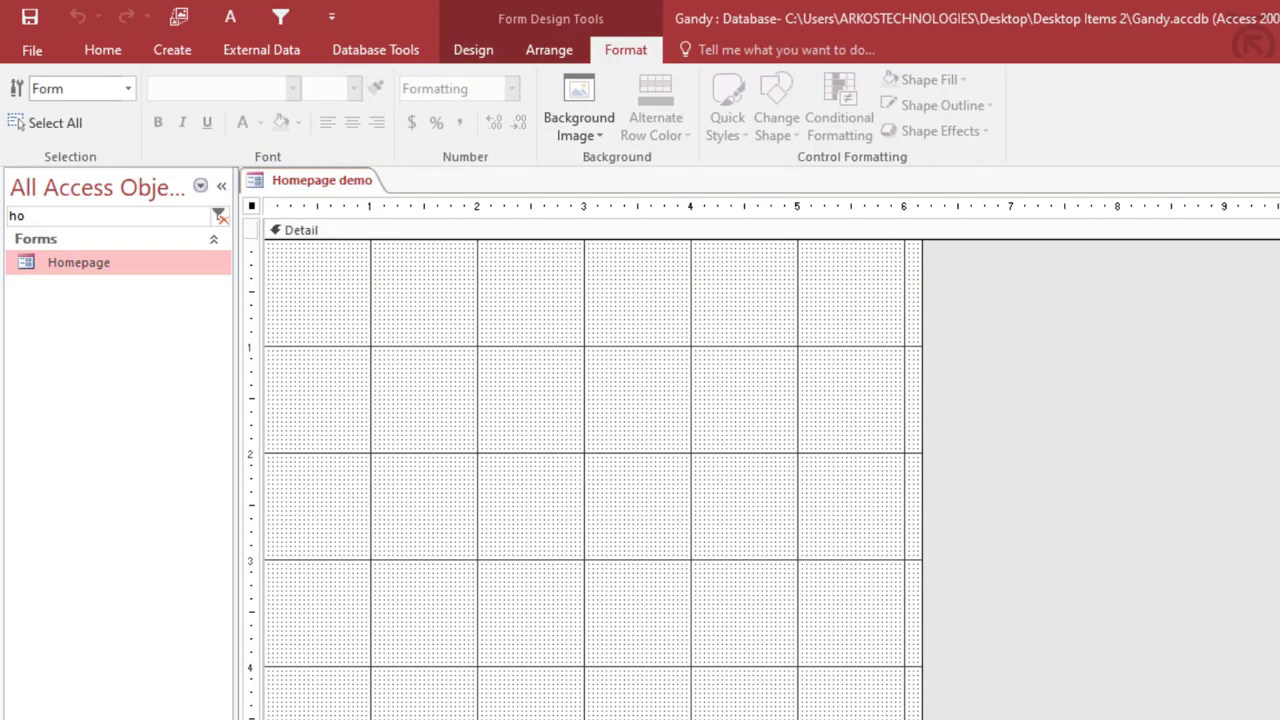
pyautogui.moveTo(922, 715); pyautogui.dragTo(1011, 625)
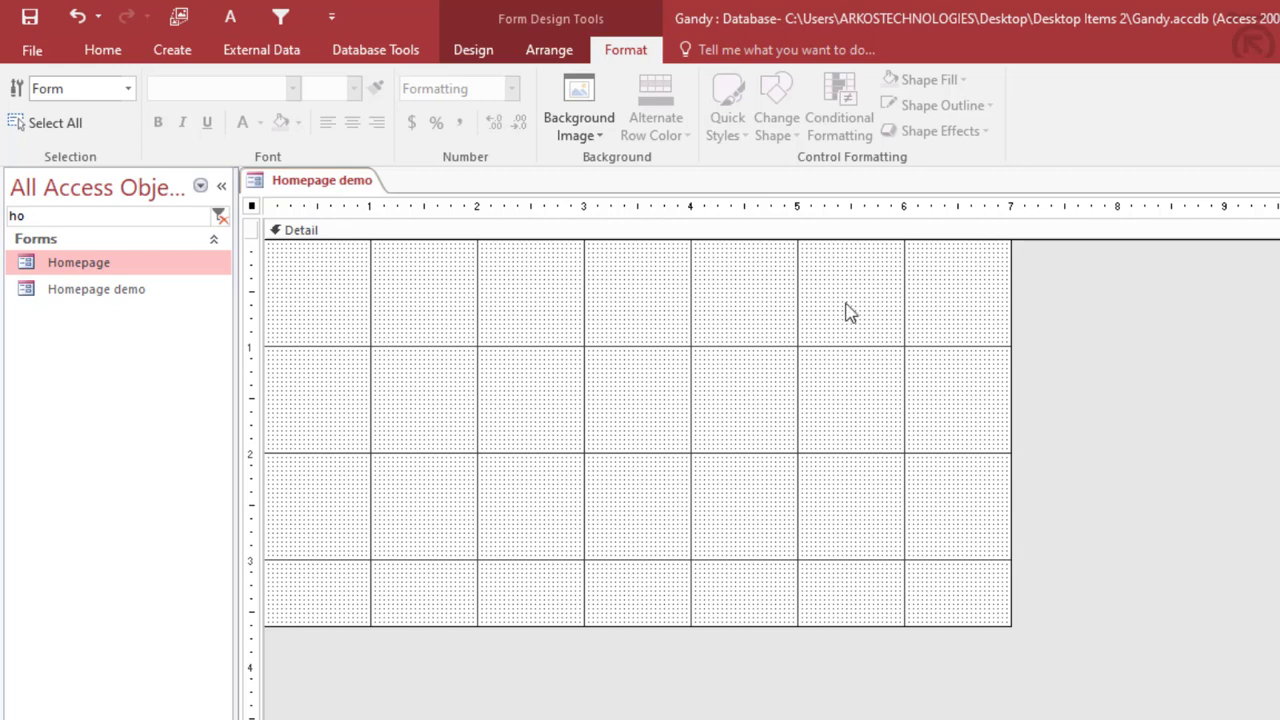
# Add a label about 2.6 inches wide at the Detail section's upper-left corner reading "My Demo Homepage"
pyautogui.click(651, 280)
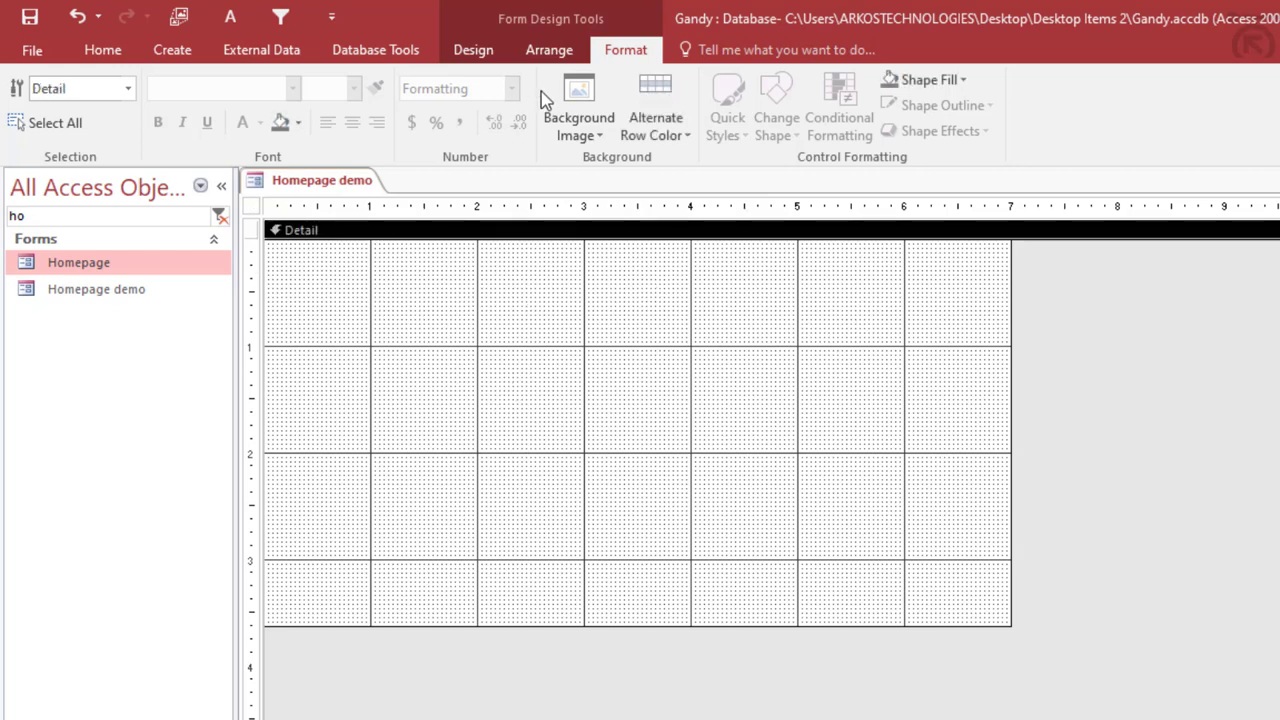
pyautogui.click(473, 50)
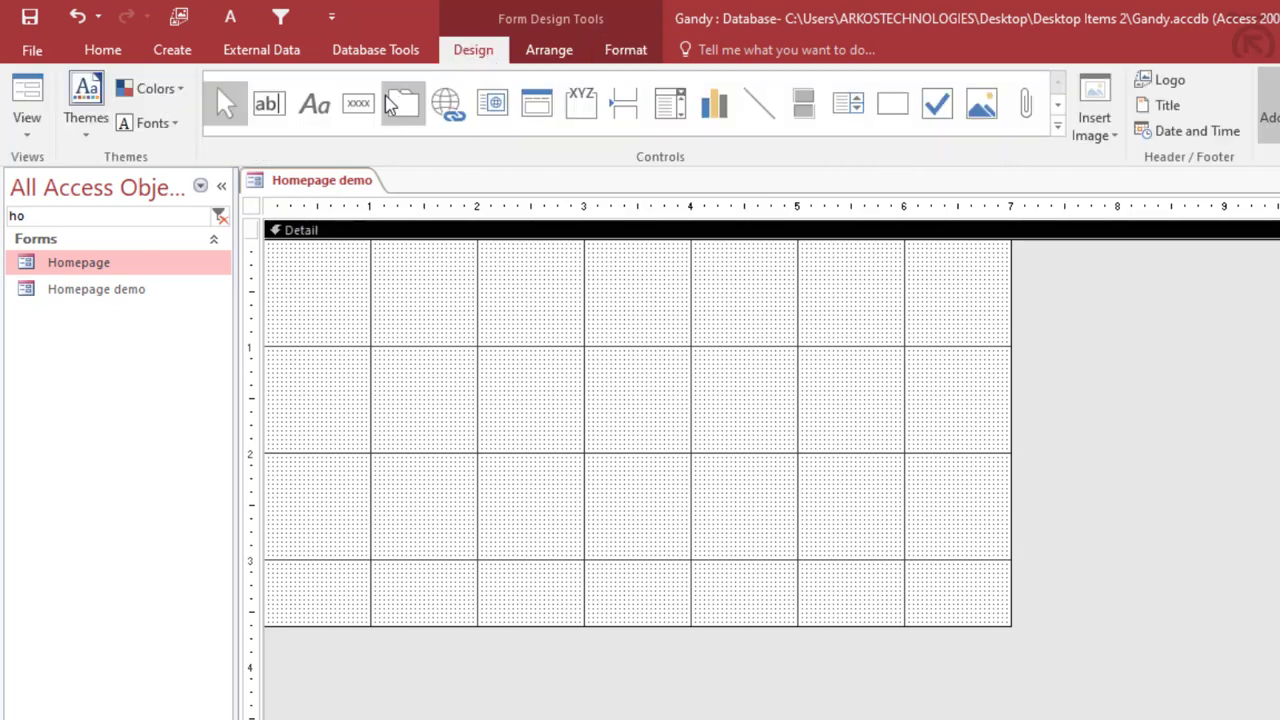
pyautogui.click(313, 107)
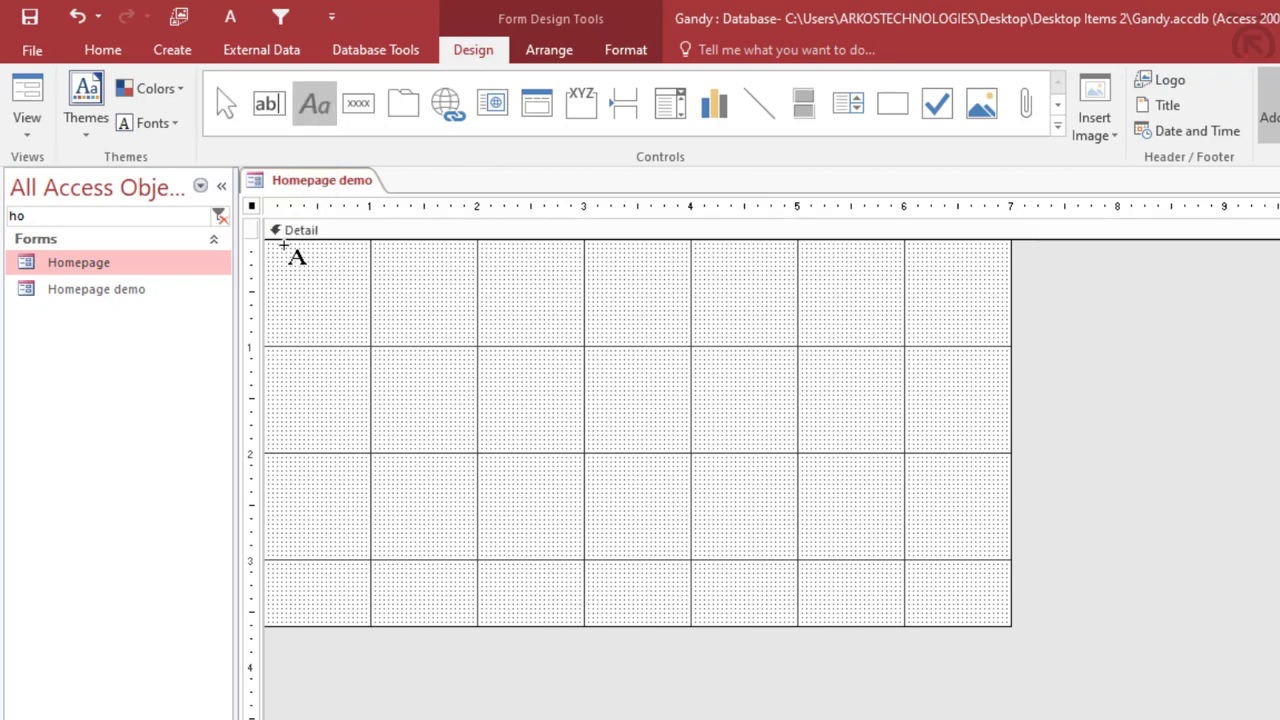
pyautogui.moveTo(287, 249); pyautogui.dragTo(562, 290)
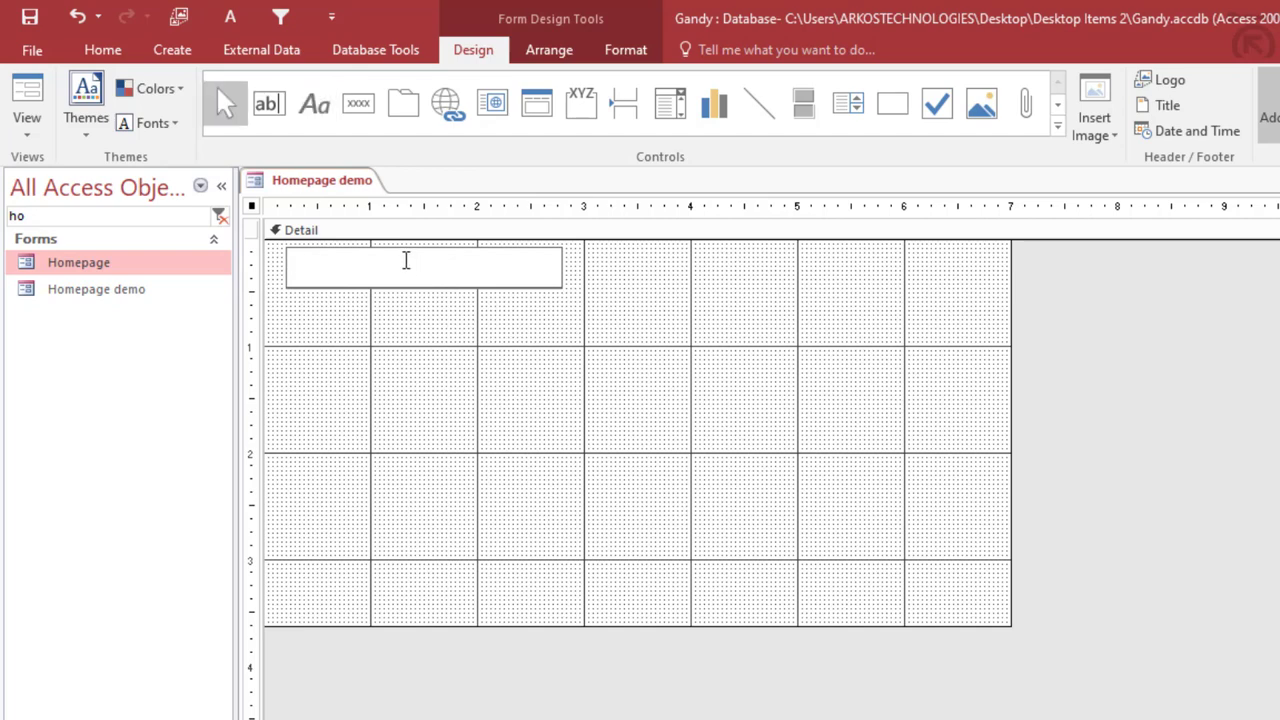
pyautogui.write('My Homepage')
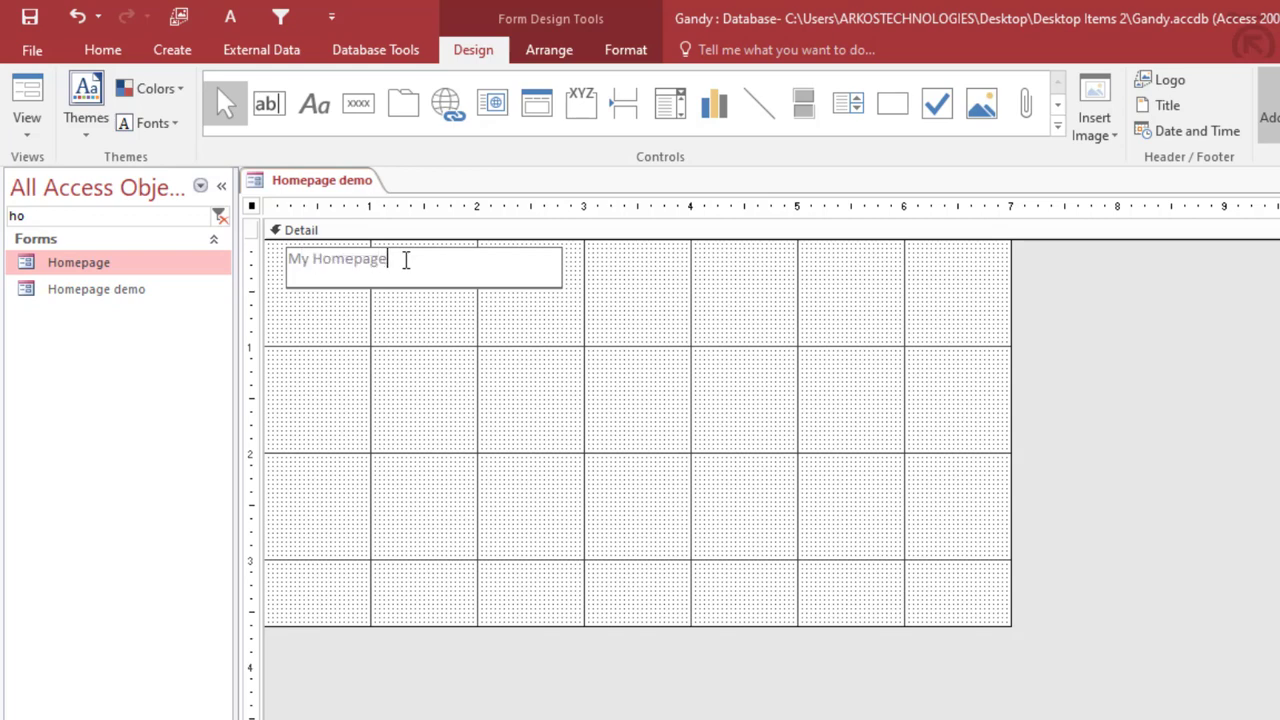
pyautogui.press('BackSpace')
pyautogui.press('BackSpace')
pyautogui.press('BackSpace')
pyautogui.press('BackSpace')
pyautogui.press('BackSpace')
pyautogui.press('BackSpace')
pyautogui.press('BackSpace')
pyautogui.write('Demo Hompe')
pyautogui.click(466, 329)
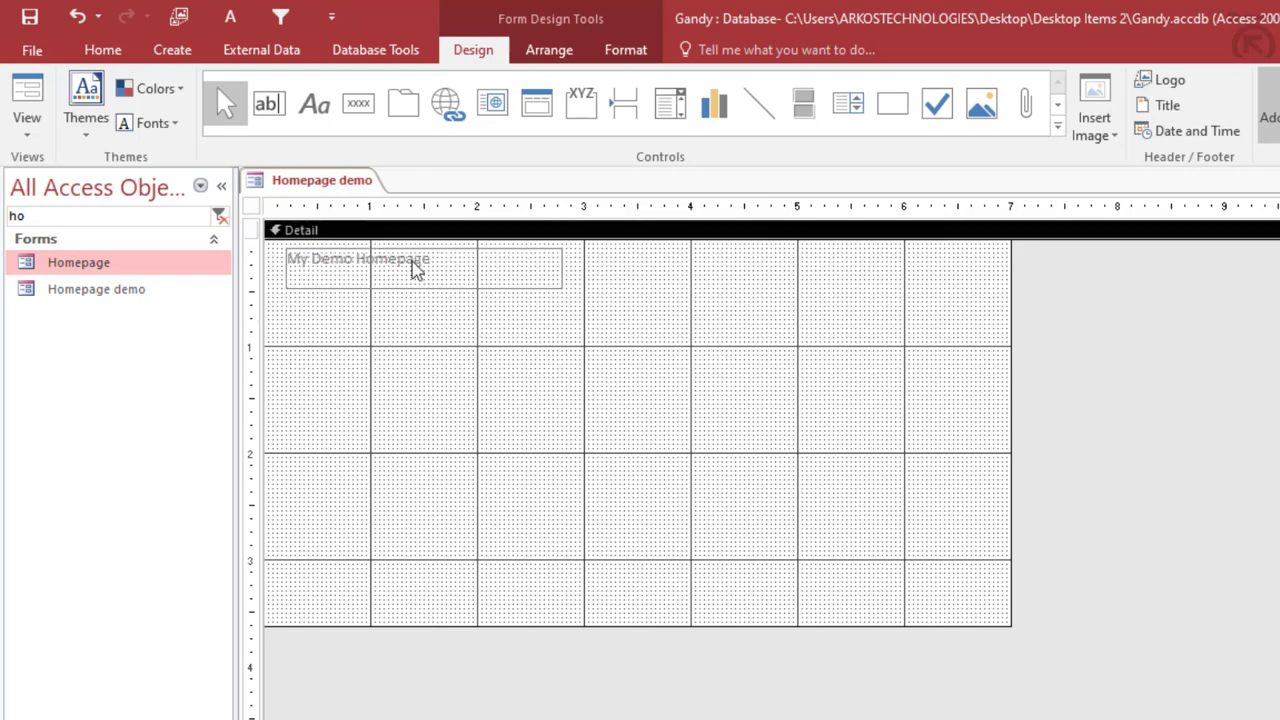
# Set the title label's font to Arial Black, size 16, and widen the label to about 2.9 inches
pyautogui.click(417, 269)
pyautogui.click(630, 50)
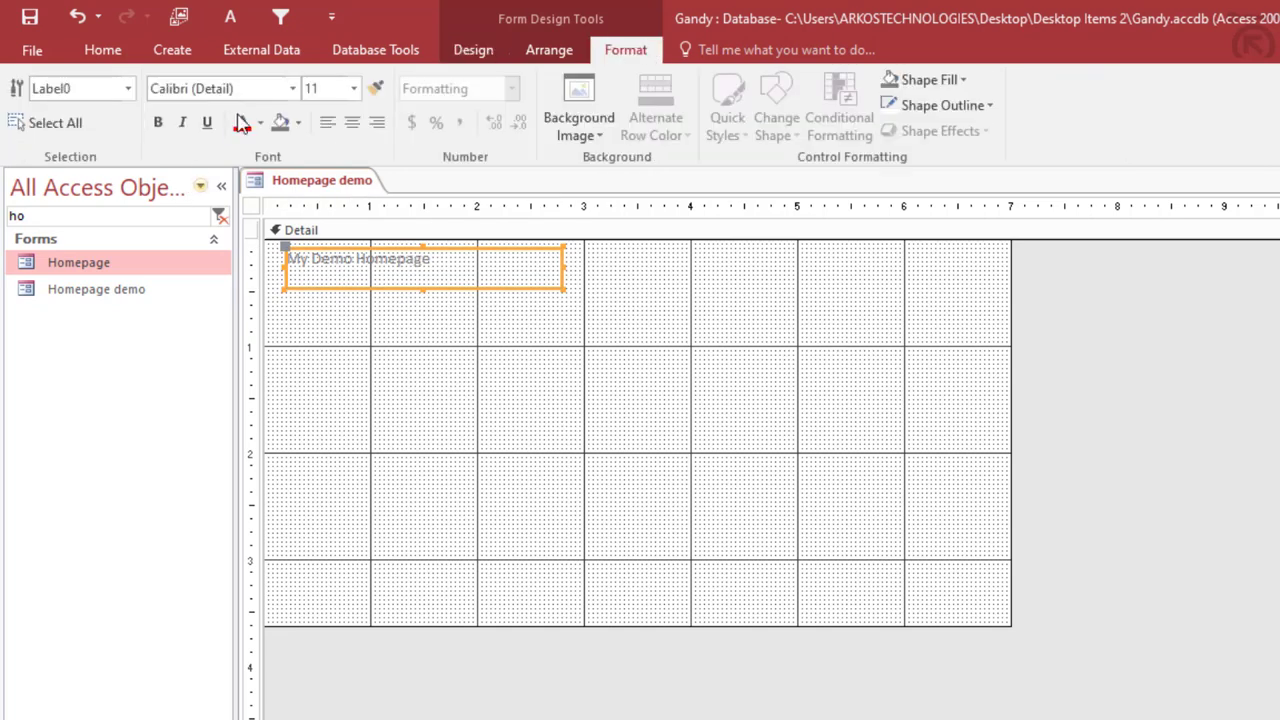
pyautogui.click(293, 89)
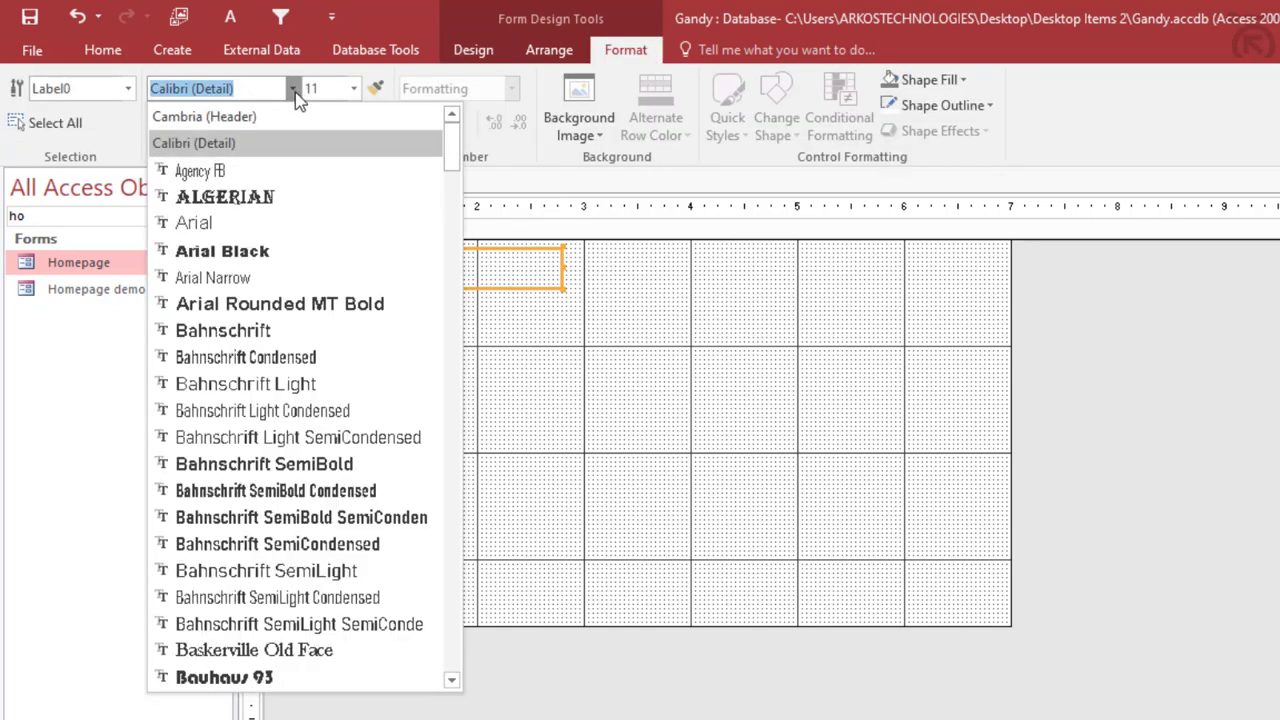
pyautogui.click(263, 258)
pyautogui.click(353, 88)
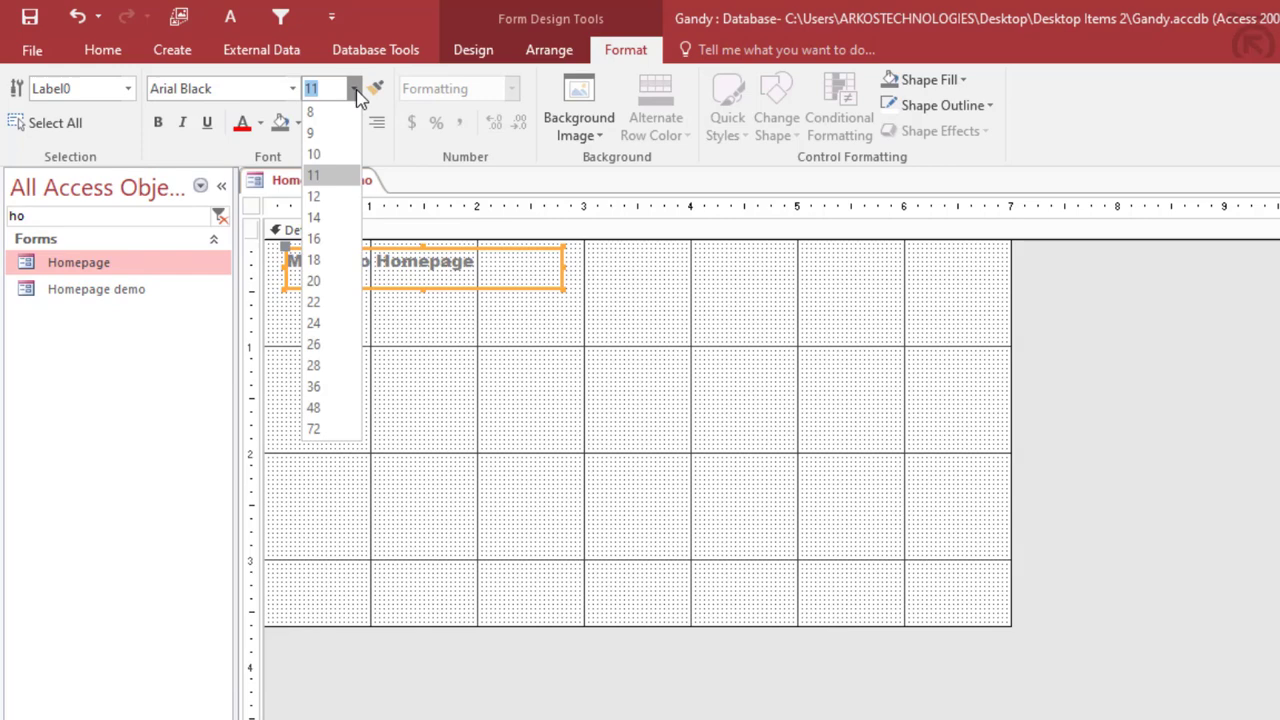
pyautogui.click(331, 240)
pyautogui.moveTo(567, 275); pyautogui.dragTo(601, 264)
# Color the title label's text with the red theme color and shift the label slightly to the left
pyautogui.click(260, 122)
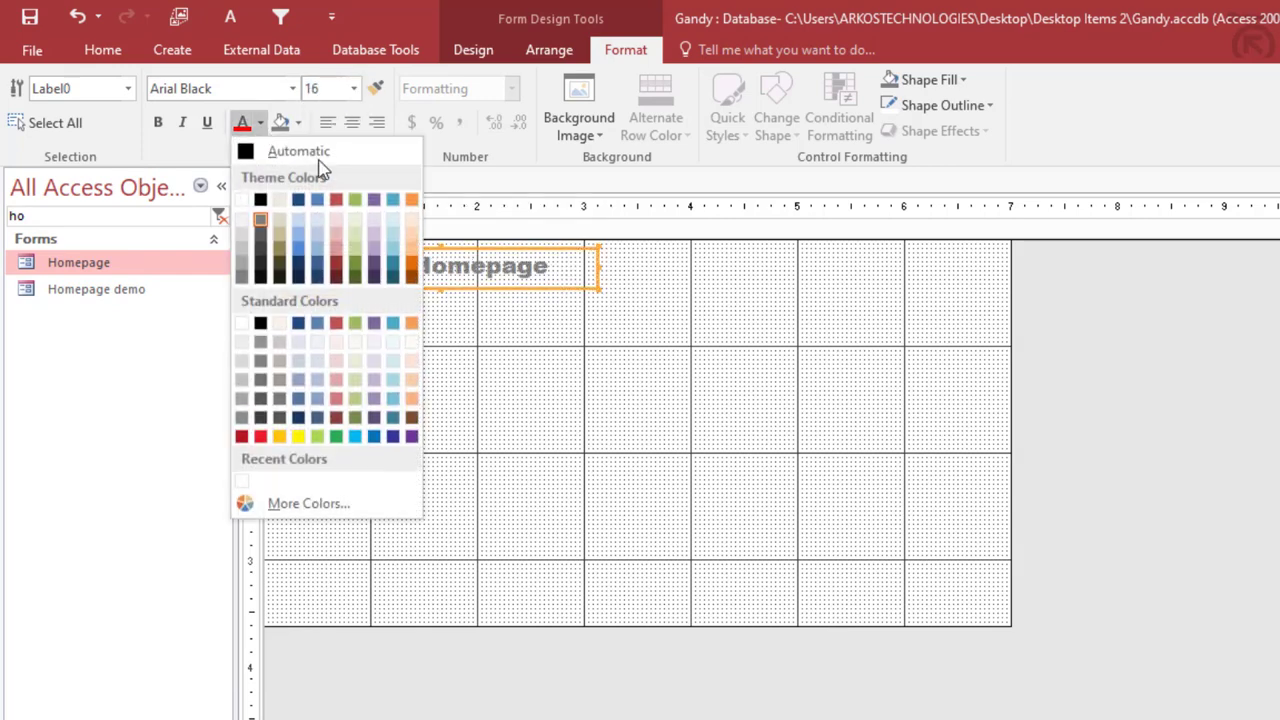
pyautogui.click(335, 203)
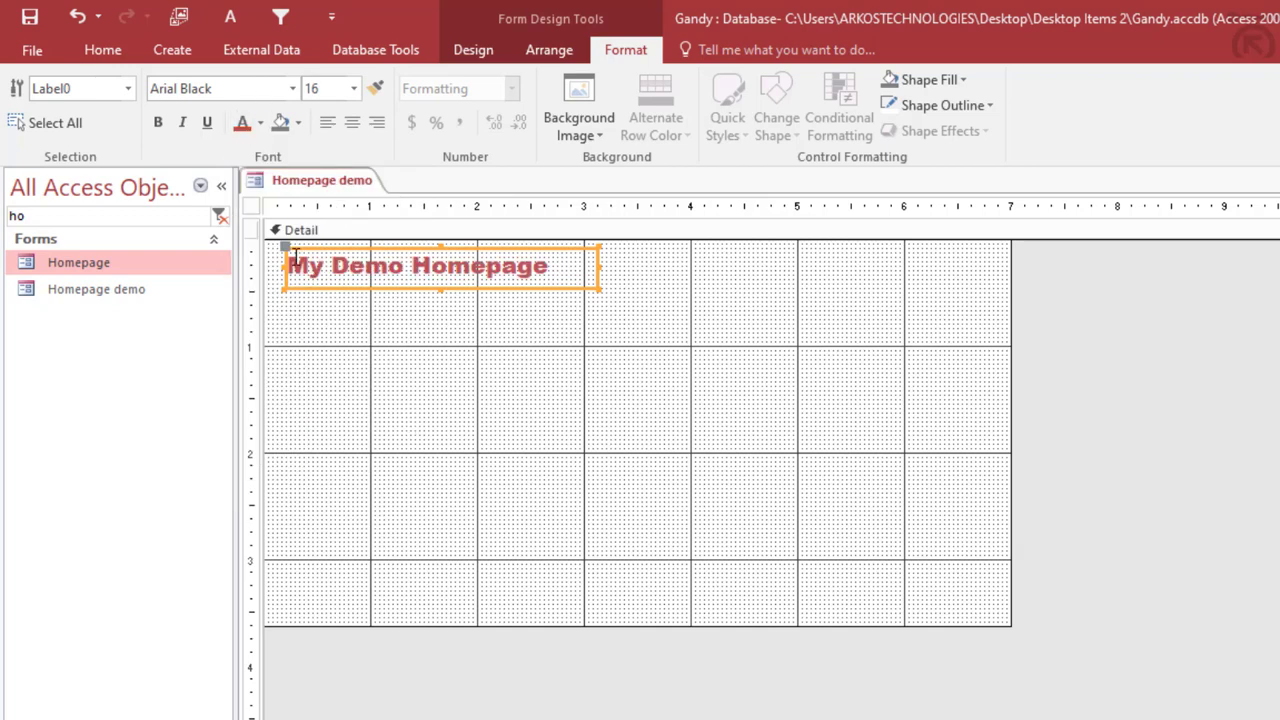
pyautogui.moveTo(288, 250); pyautogui.dragTo(279, 250)
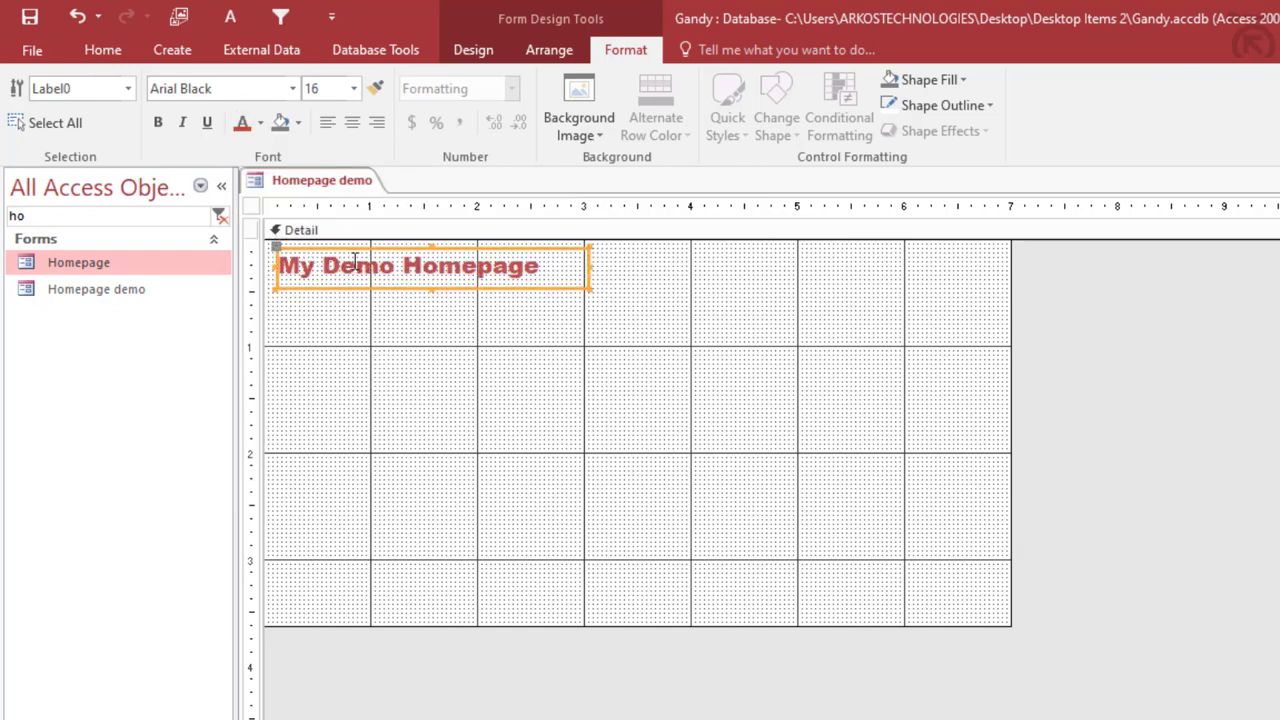
# Duplicate the title label below itself and change the copy's text to "DataTechs"
pyautogui.hotkey('ctrl', 'c')
pyautogui.hotkey('ctrl', 'v')
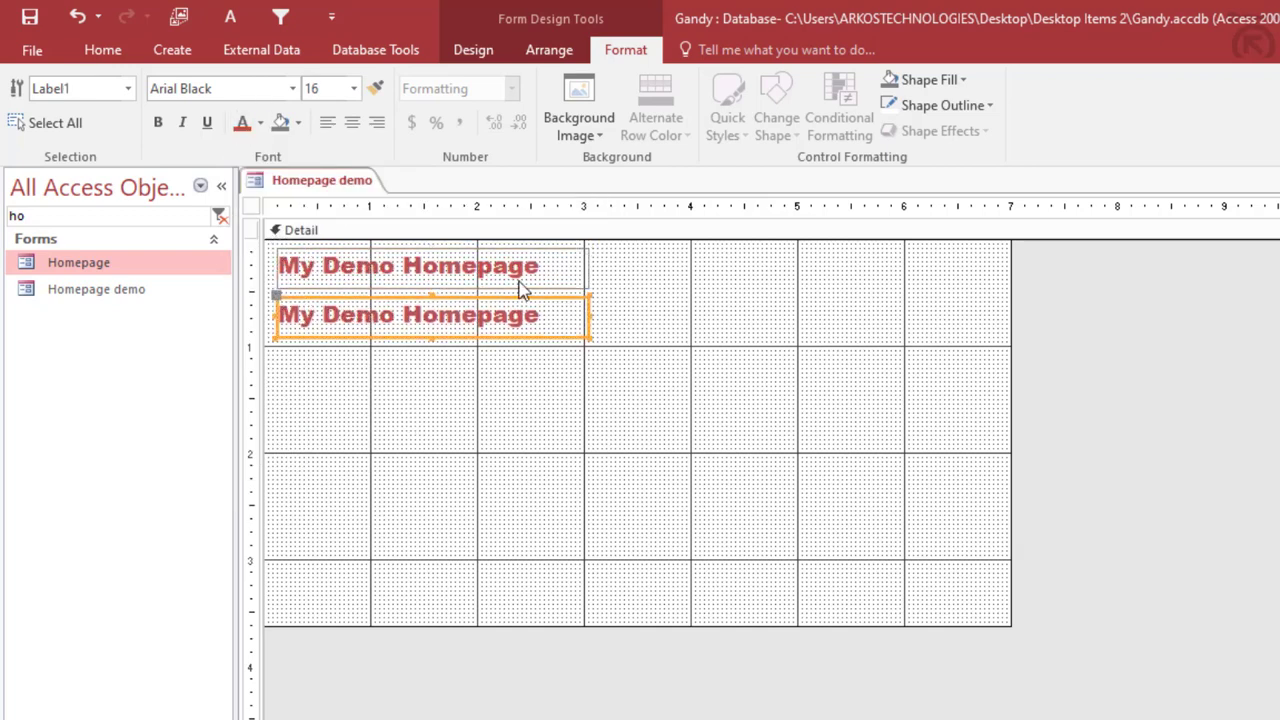
pyautogui.moveTo(552, 320); pyautogui.dragTo(268, 305)
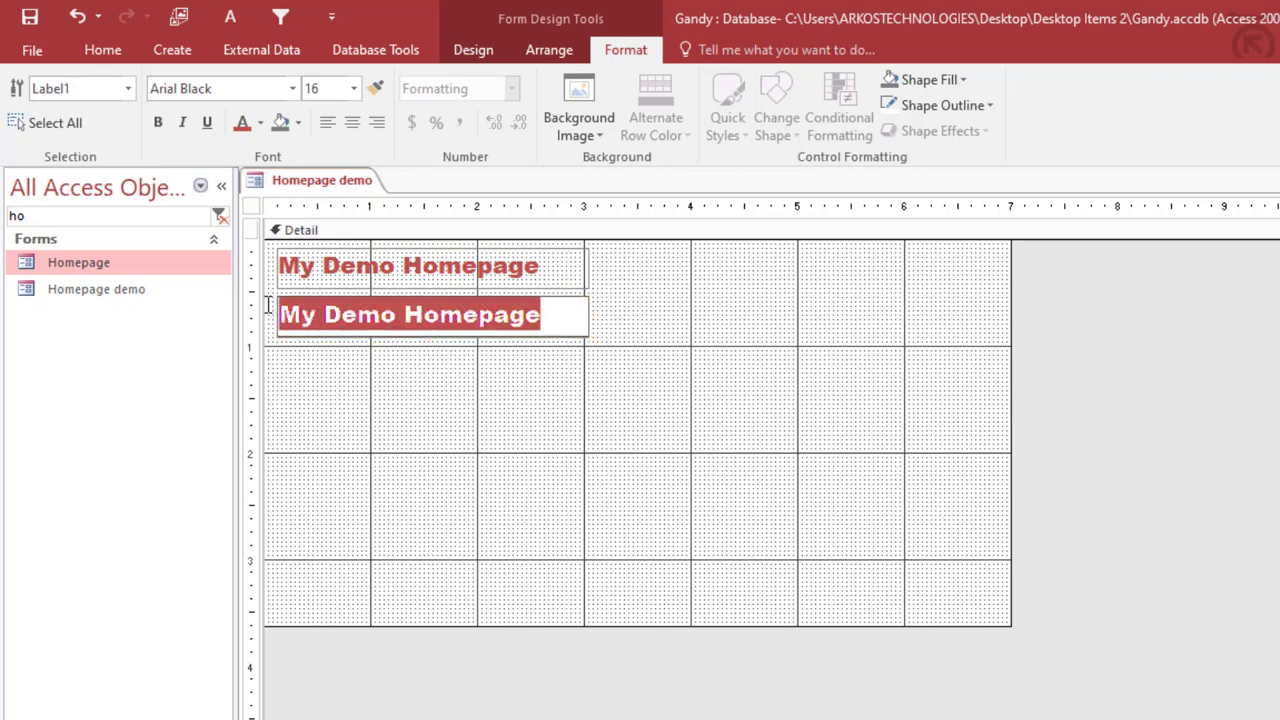
pyautogui.write('Data')
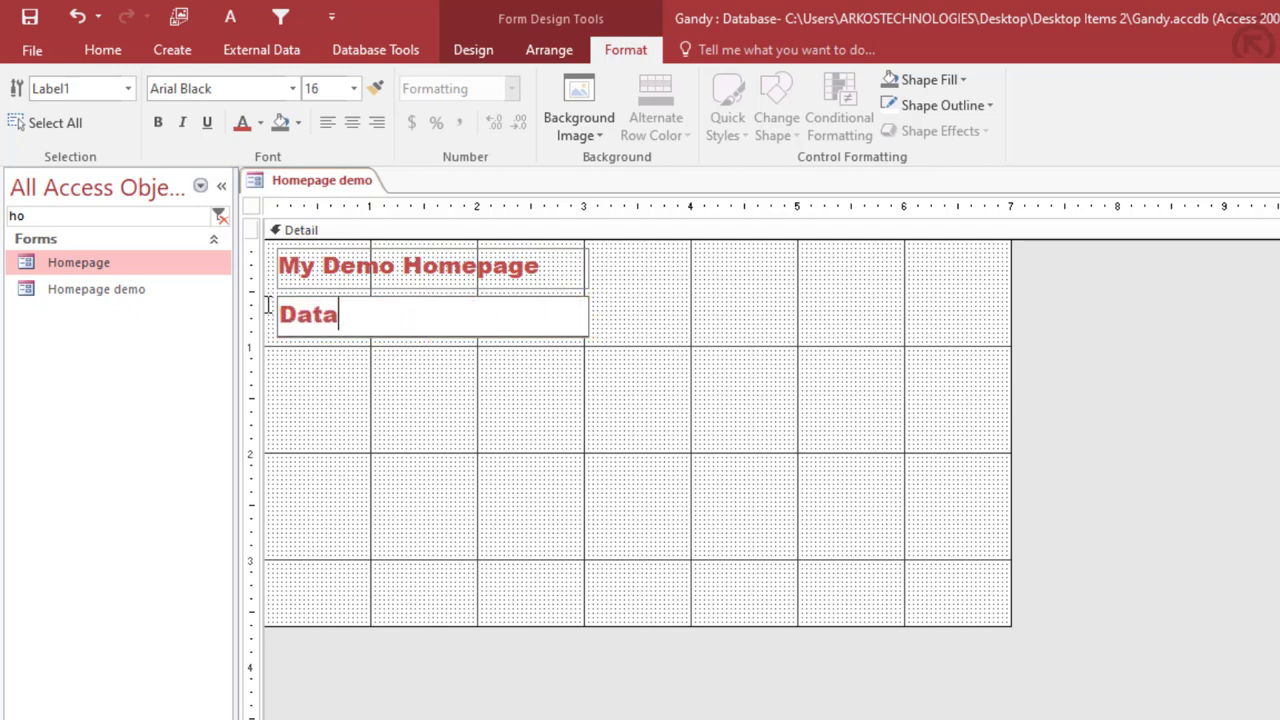
pyautogui.write('Techs')
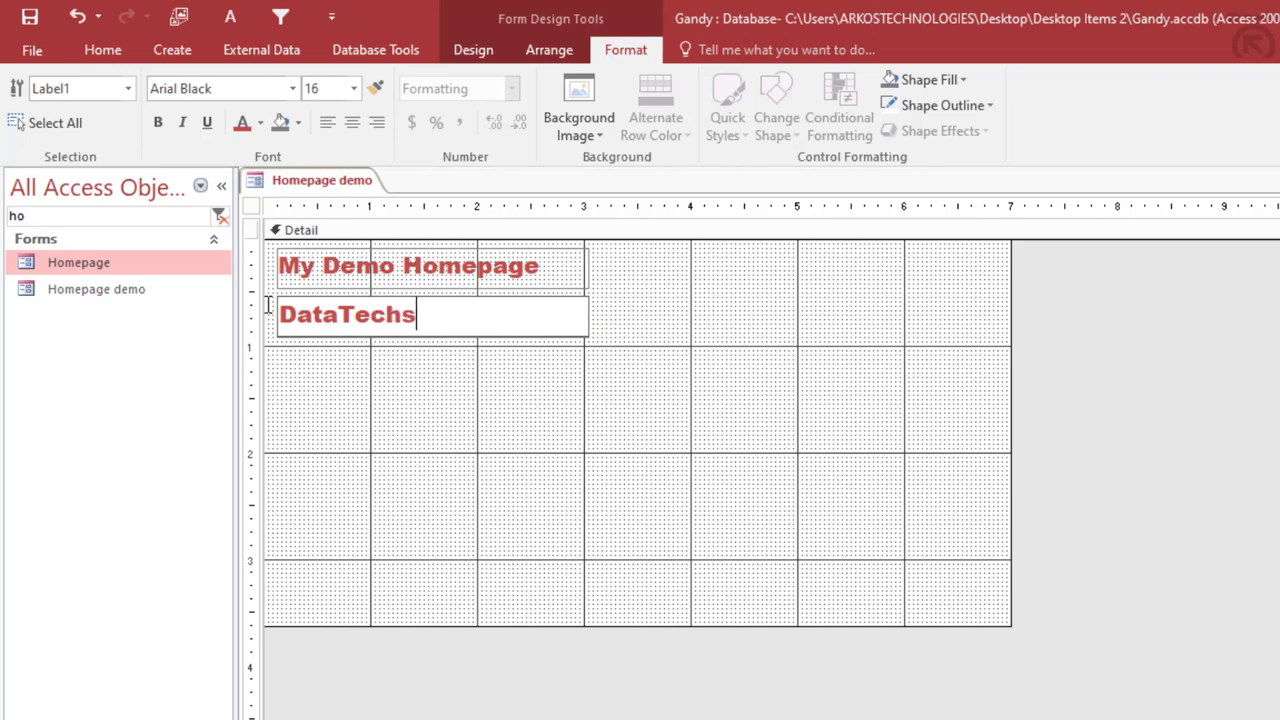
pyautogui.click(527, 372)
# Set the DataTechs label's font to Agency FB
pyautogui.click(449, 320)
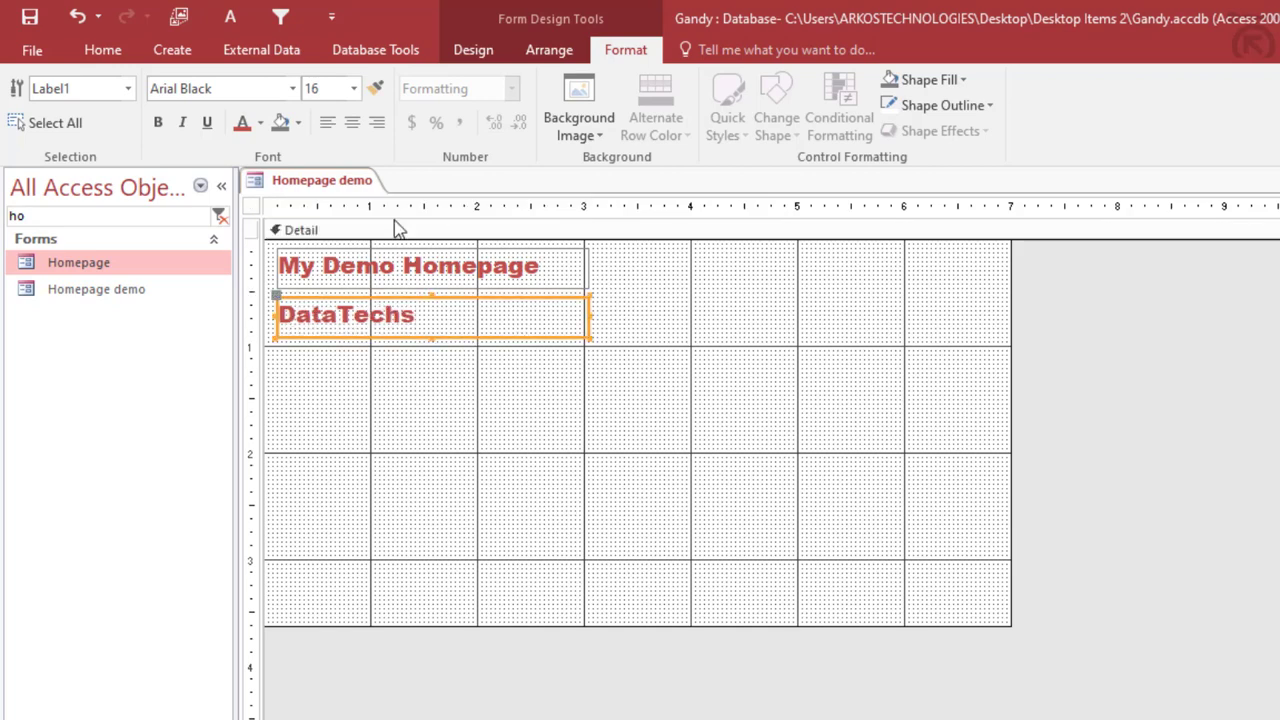
pyautogui.click(292, 88)
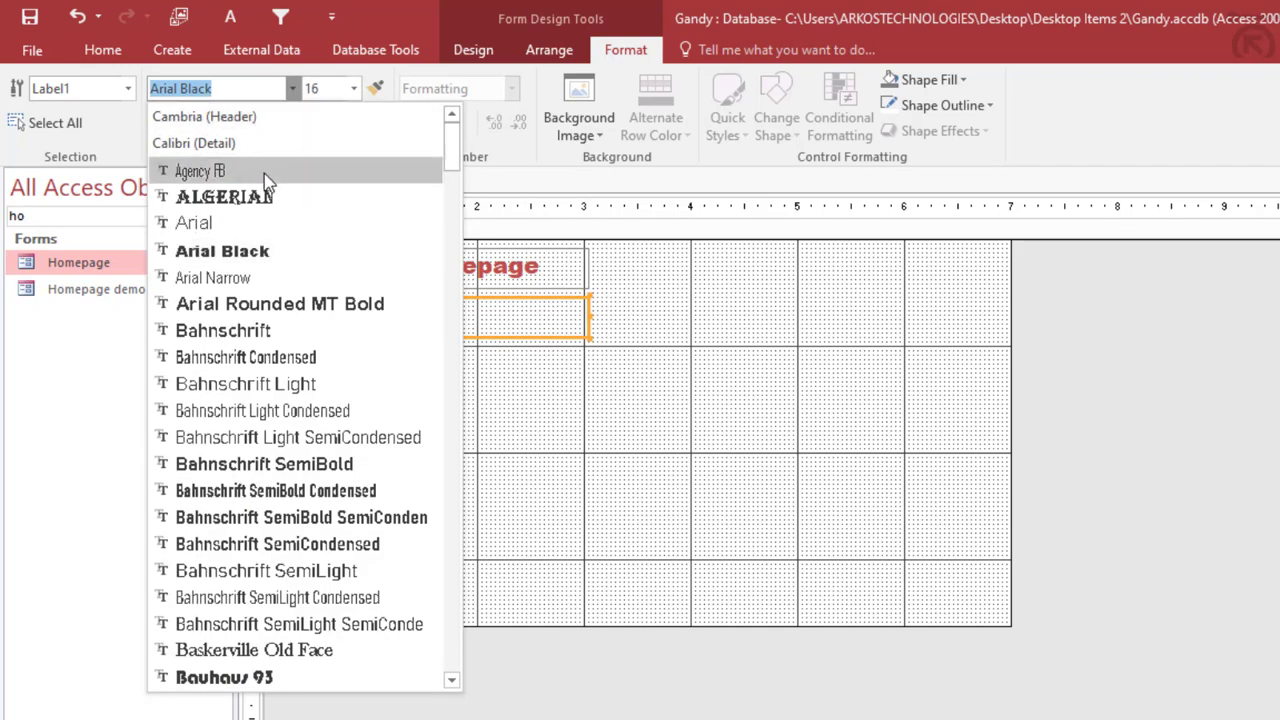
pyautogui.click(264, 173)
# Move the DataTechs label right beneath the word "Demo" in the title and narrow it to about 0.7 inch
pyautogui.moveTo(277, 296); pyautogui.dragTo(343, 284)
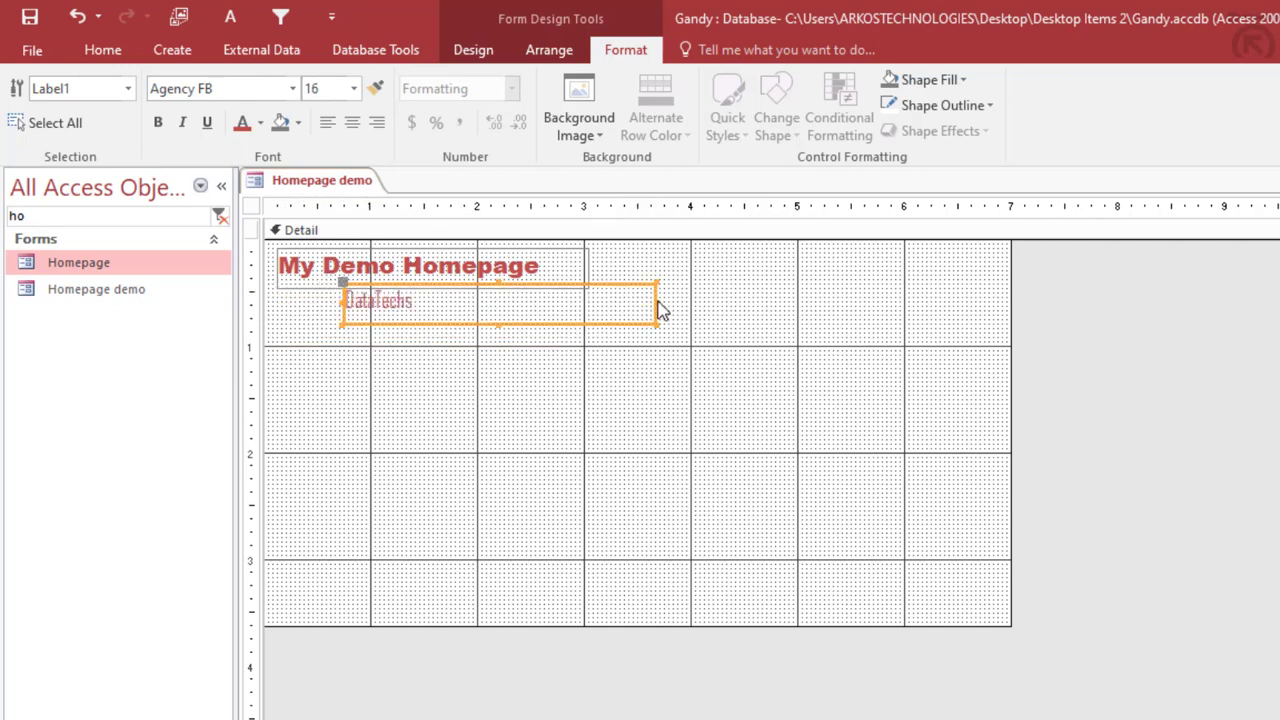
pyautogui.moveTo(650, 304); pyautogui.dragTo(421, 304)
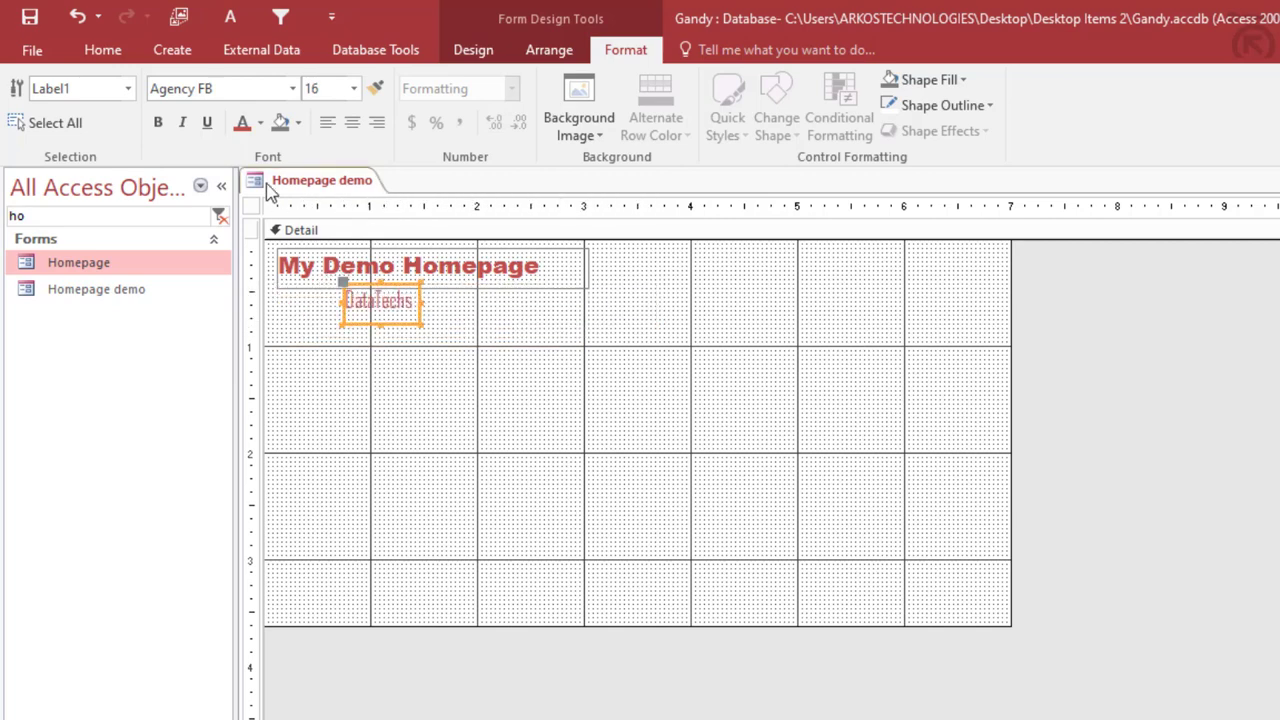
# Set the DataTechs label's font to Bahnschrift Light SemiCondensed and widen the form to about 7.1 inches
pyautogui.click(291, 89)
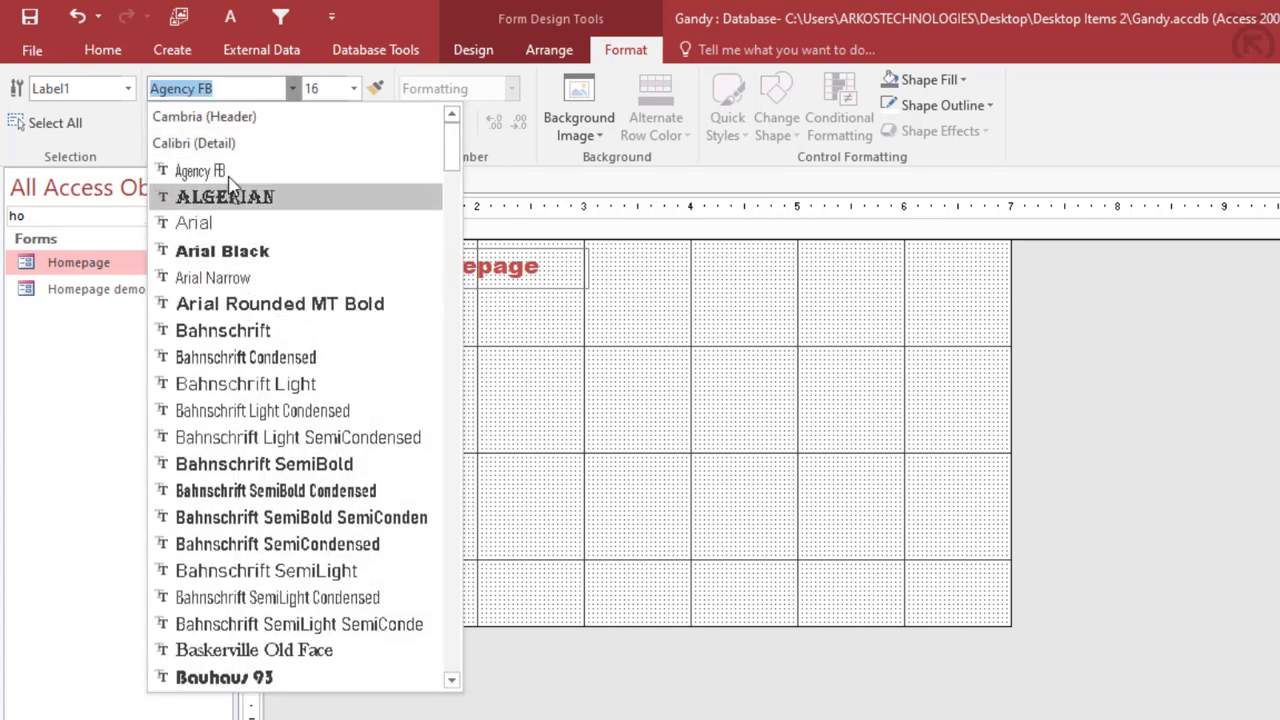
pyautogui.click(286, 438)
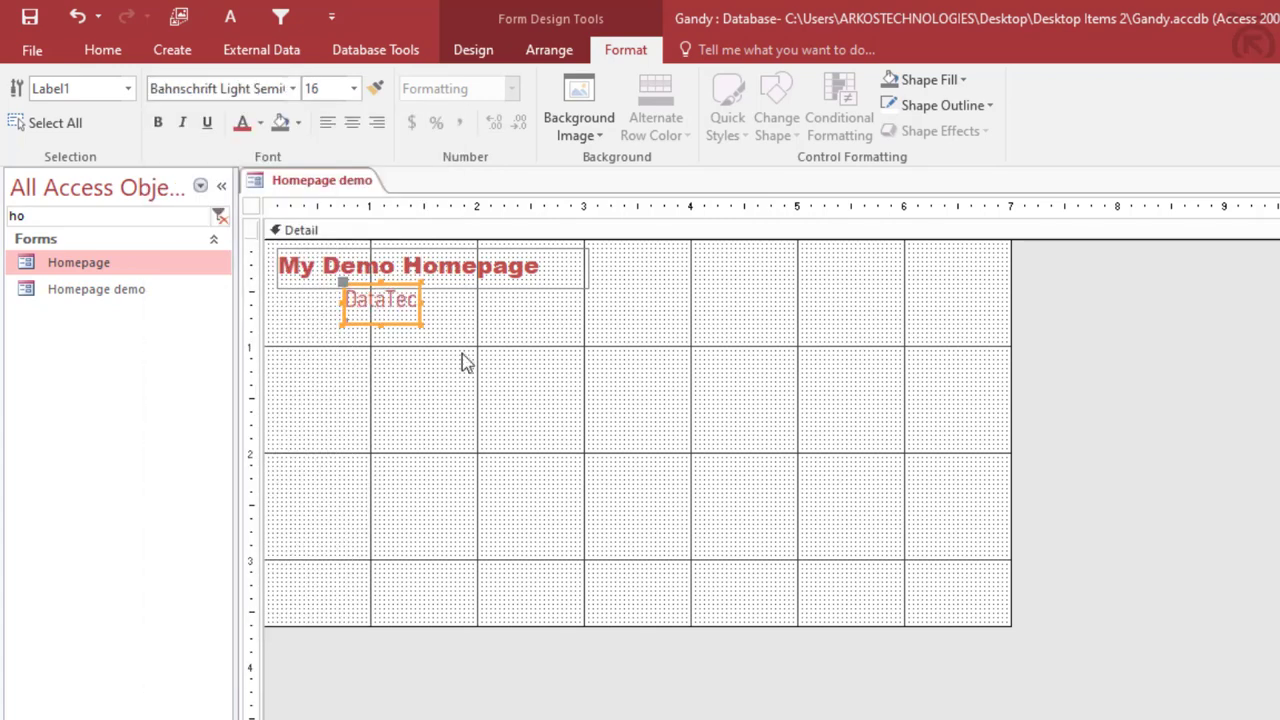
pyautogui.click(998, 288)
pyautogui.moveTo(1011, 272); pyautogui.dragTo(1020, 272)
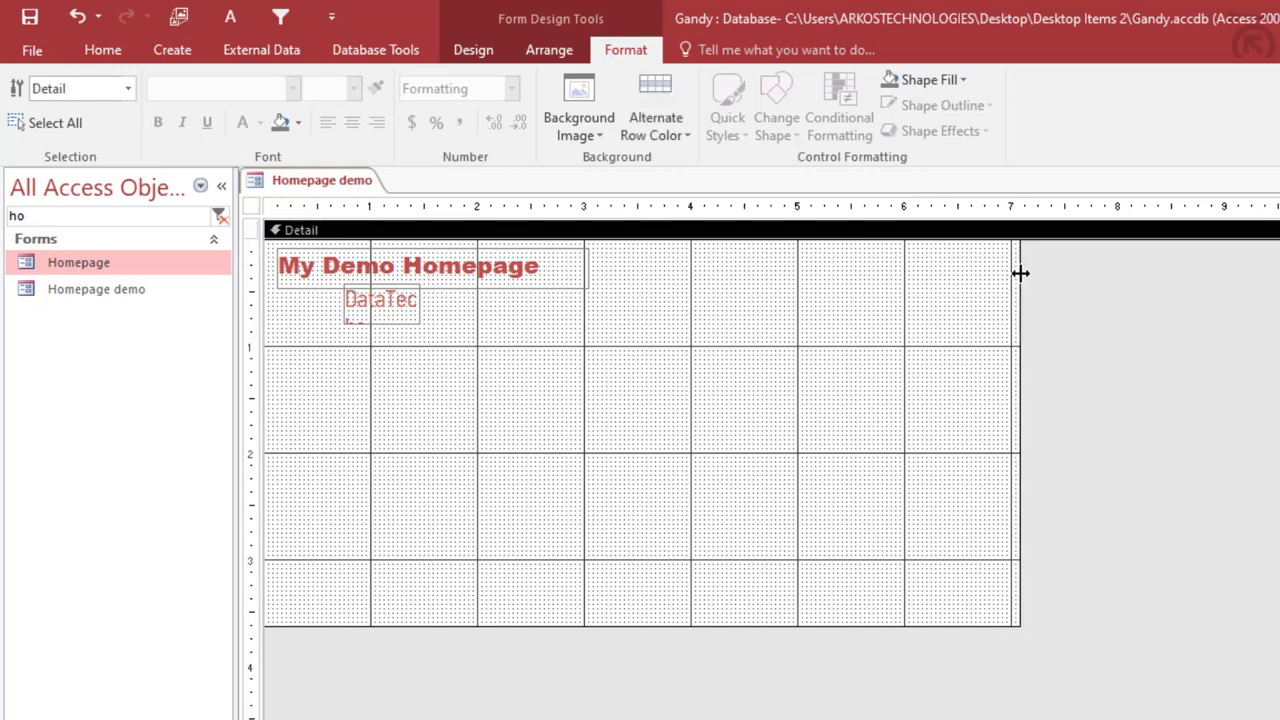
# Nudge the DataTechs label up against the title, reduce its height to about 0.3 inch and widen it to about 0.9 inch
pyautogui.click(374, 306)
pyautogui.moveTo(338, 286); pyautogui.dragTo(342, 282)
pyautogui.moveTo(381, 321); pyautogui.dragTo(381, 311)
pyautogui.click(383, 329)
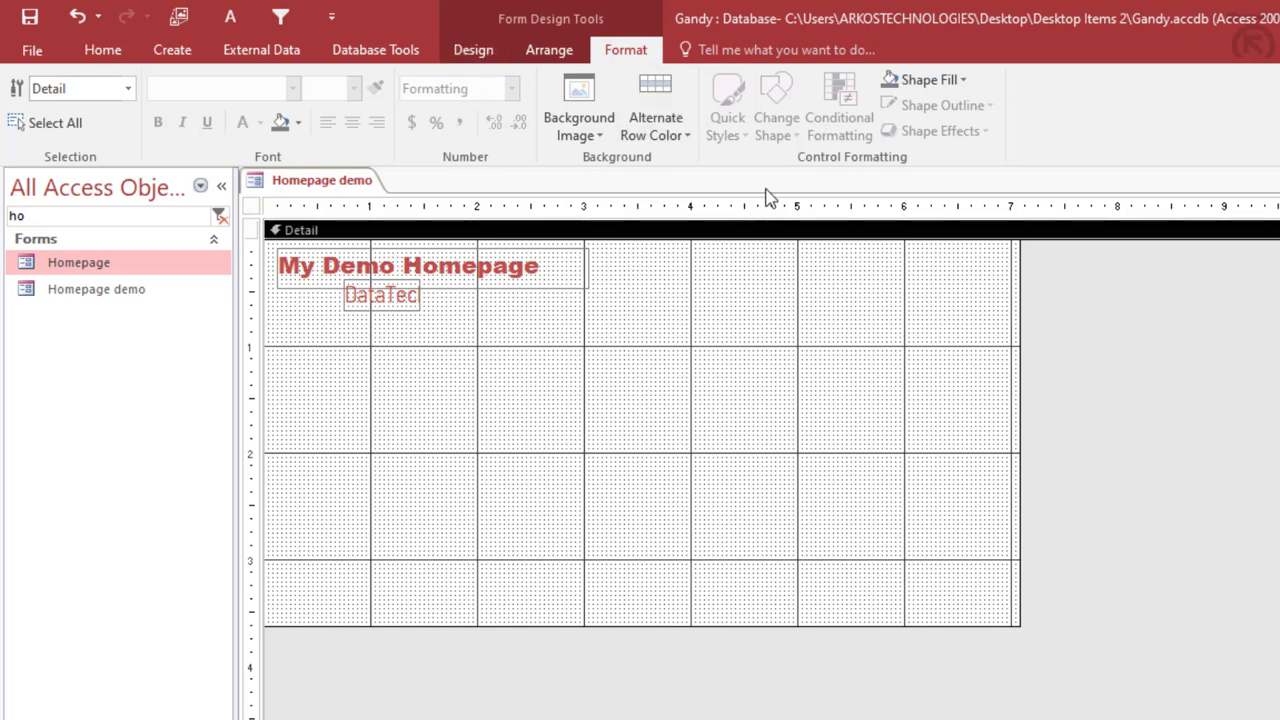
pyautogui.click(418, 300)
pyautogui.moveTo(420, 295); pyautogui.dragTo(451, 297)
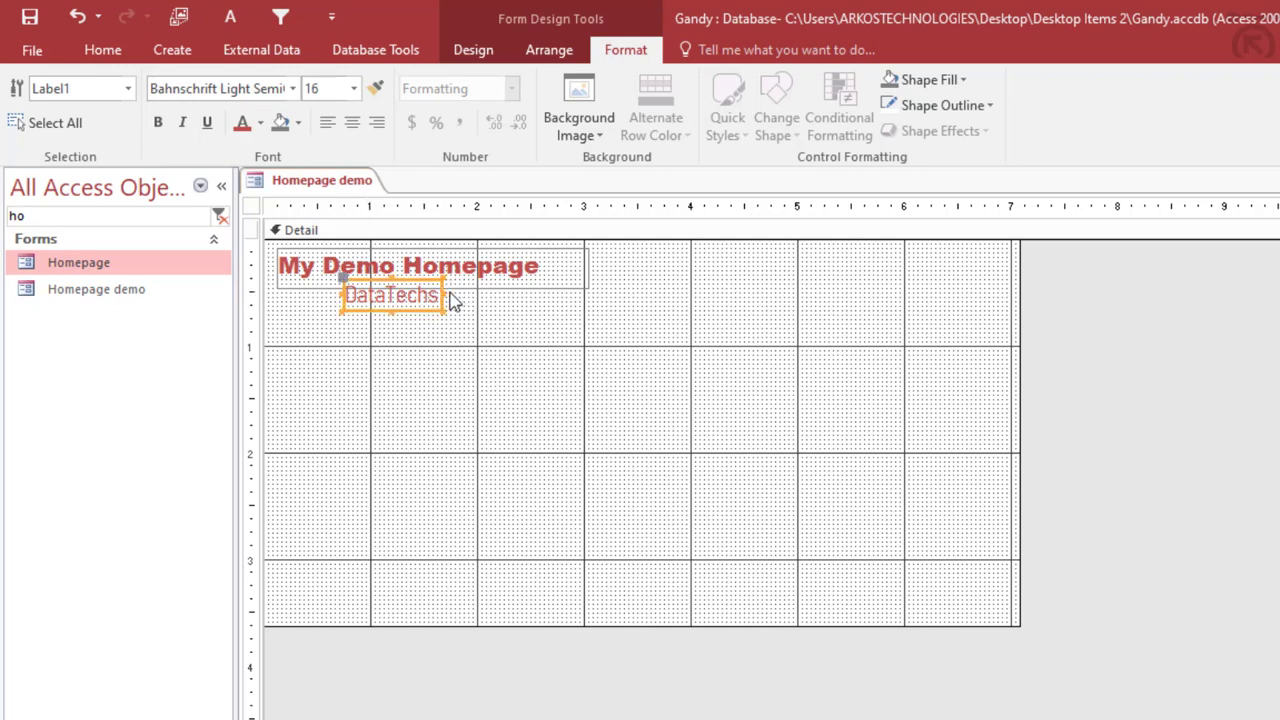
pyautogui.click(472, 302)
# Draw a text box about 1.6 inches wide below the DataTechs label and paste a copy of it directly underneath
pyautogui.click(485, 52)
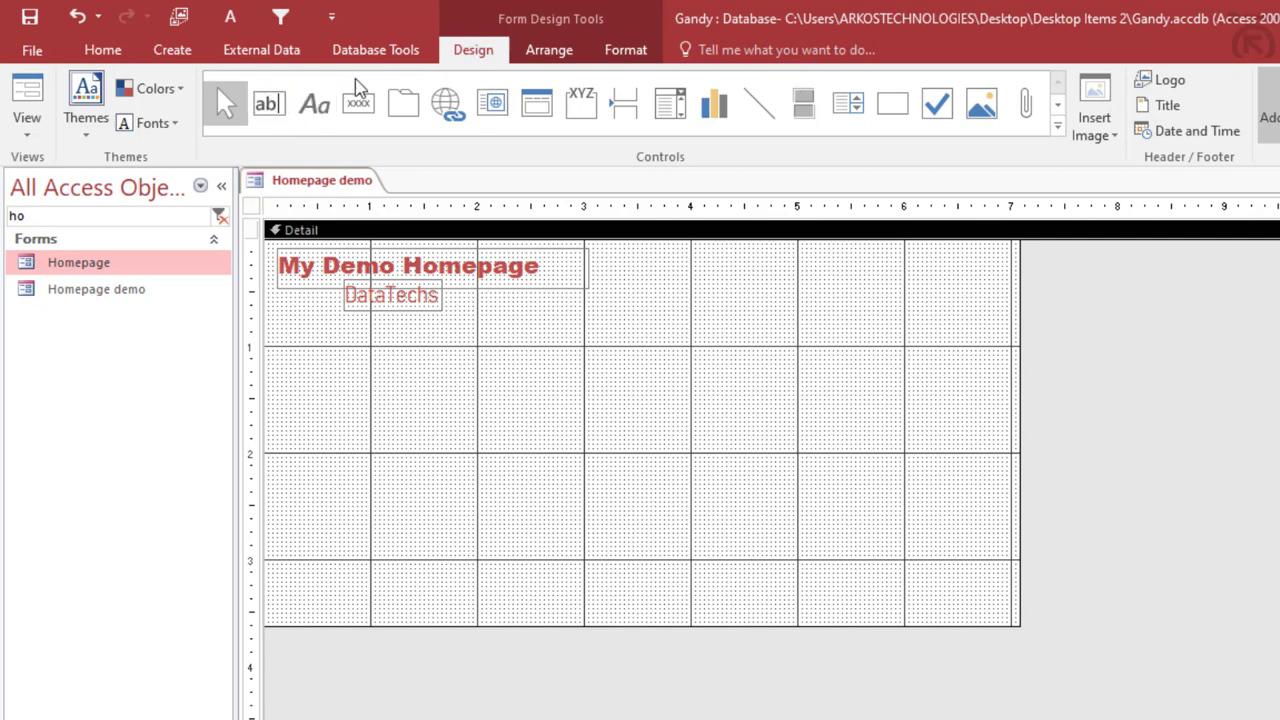
pyautogui.click(271, 102)
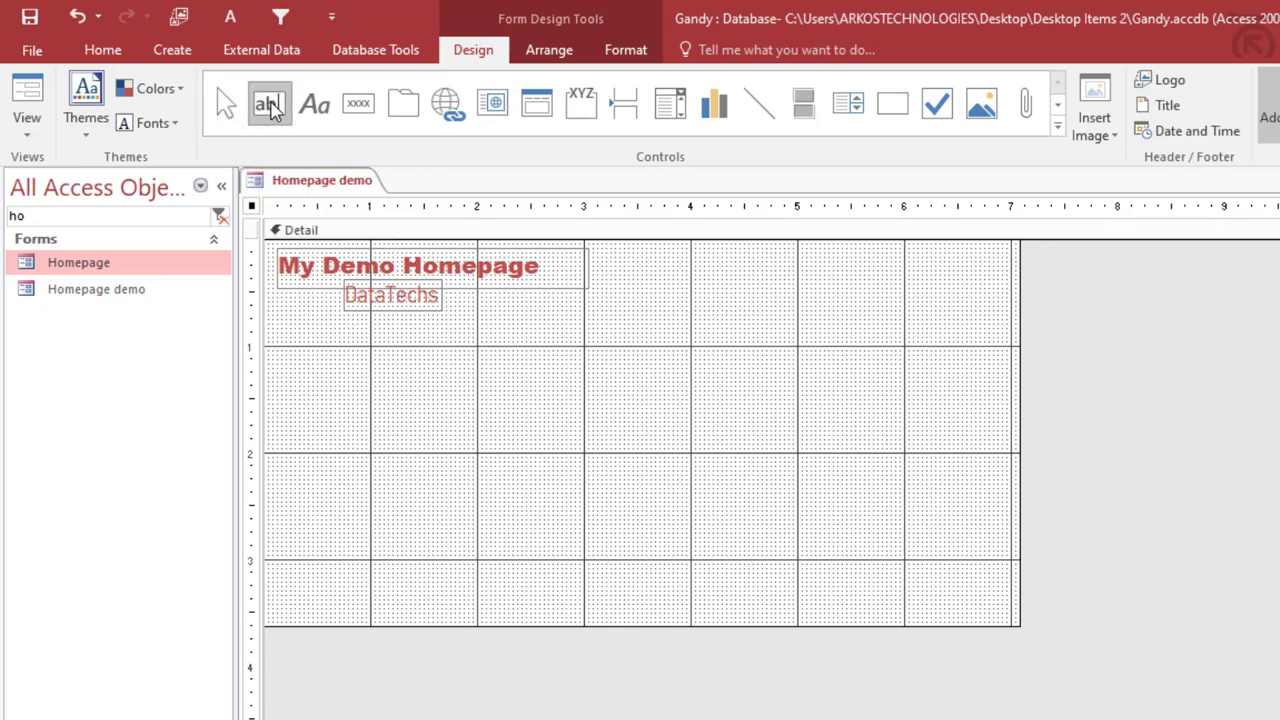
pyautogui.moveTo(363, 335); pyautogui.dragTo(532, 362)
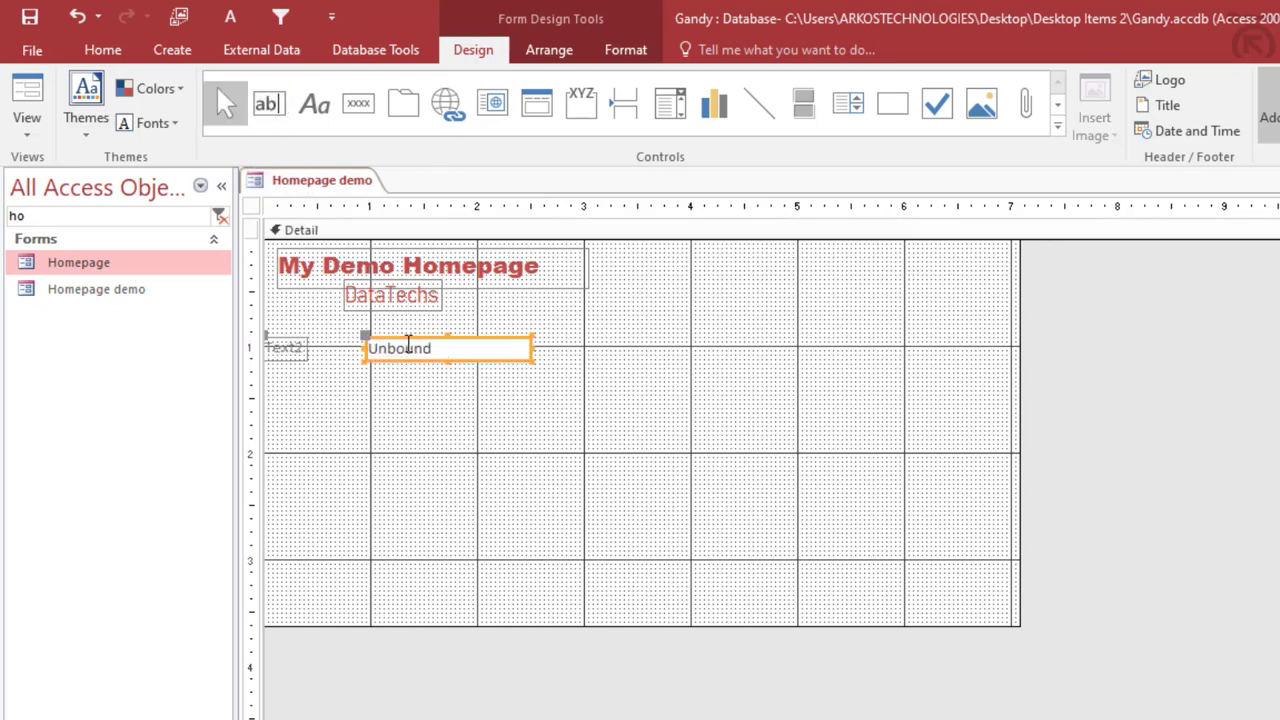
pyautogui.hotkey('ctrl', 'v')
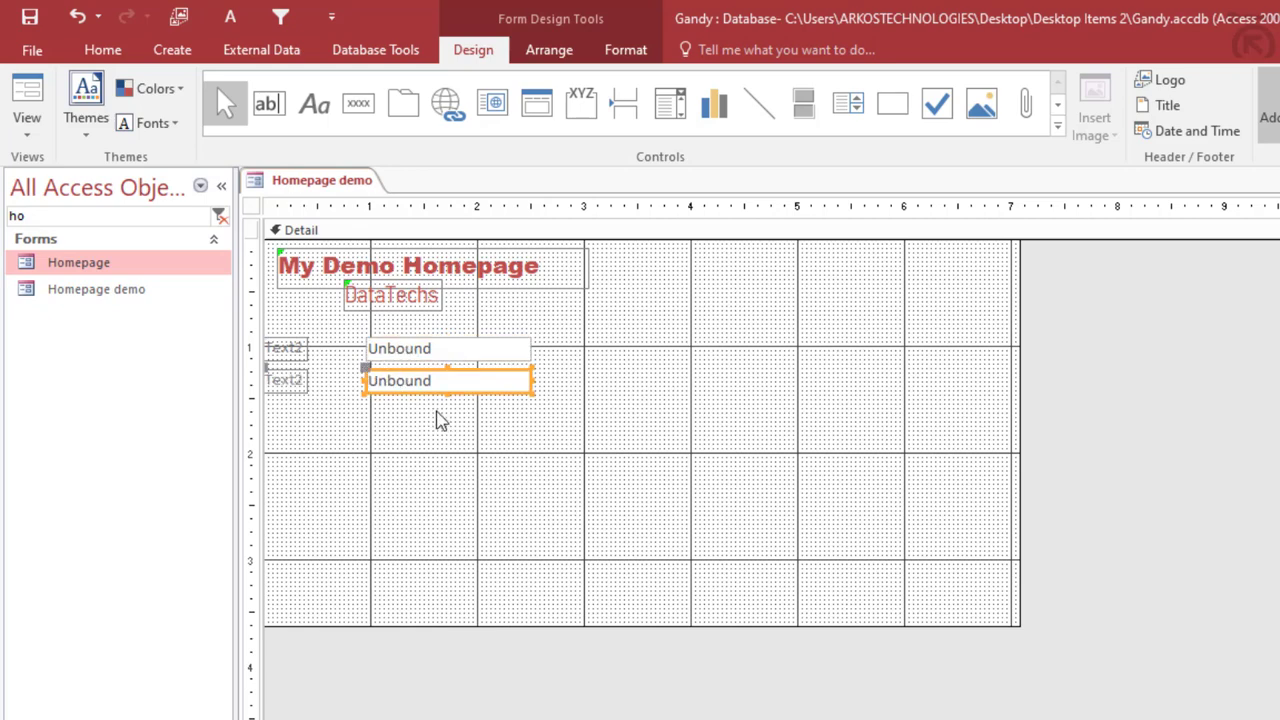
# Widen both text boxes to about 2 inches and bring their labels closer, making the labels about 0.7 inch wide
pyautogui.moveTo(290, 420); pyautogui.dragTo(321, 336)
pyautogui.moveTo(405, 360); pyautogui.dragTo(369, 378)
pyautogui.click(420, 370)
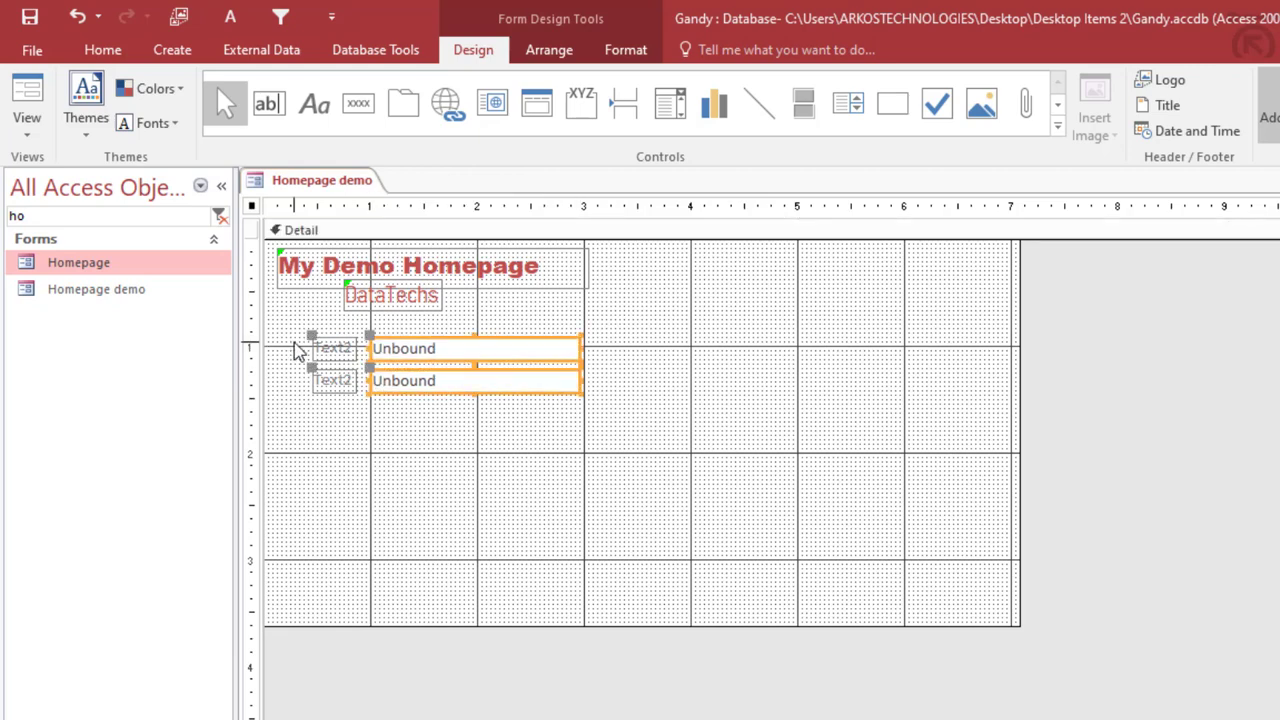
pyautogui.moveTo(294, 343); pyautogui.dragTo(283, 375)
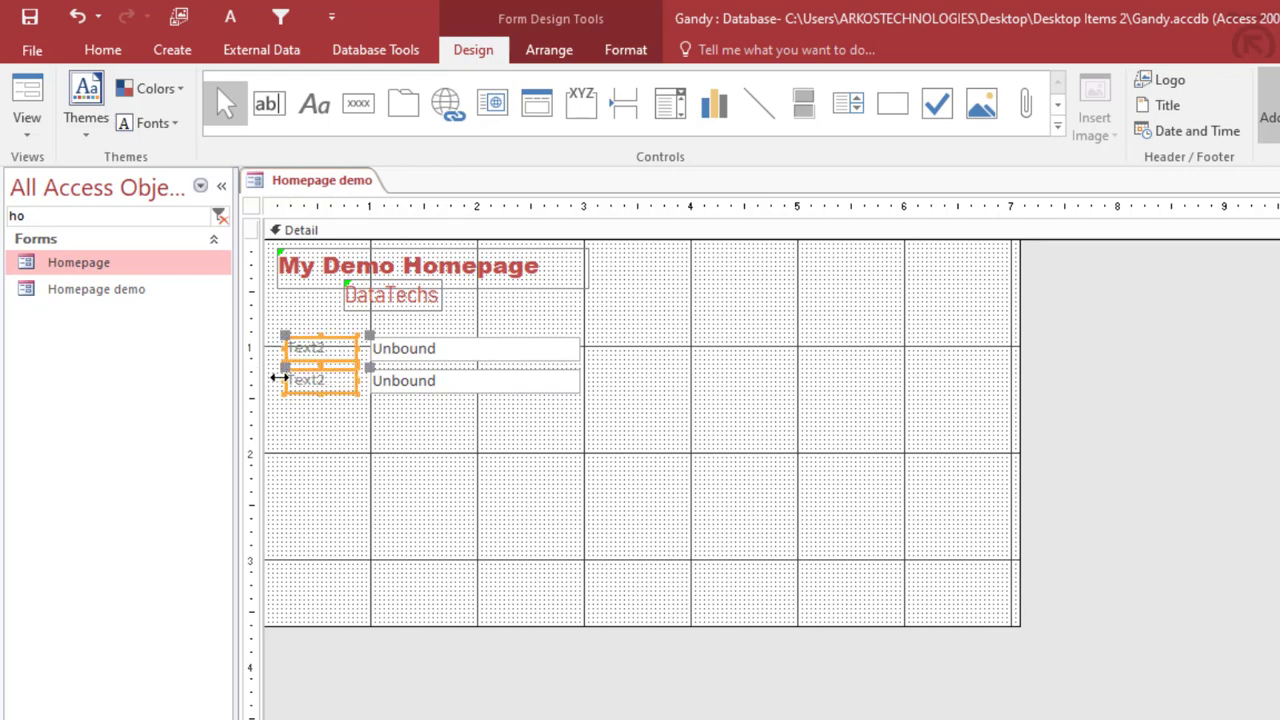
pyautogui.click(317, 417)
# Change the upper text box's label to "Today's date:" and the lower one's label to "Time:"
pyautogui.click(318, 352)
pyautogui.click(318, 350)
pyautogui.doubleClick(318, 349)
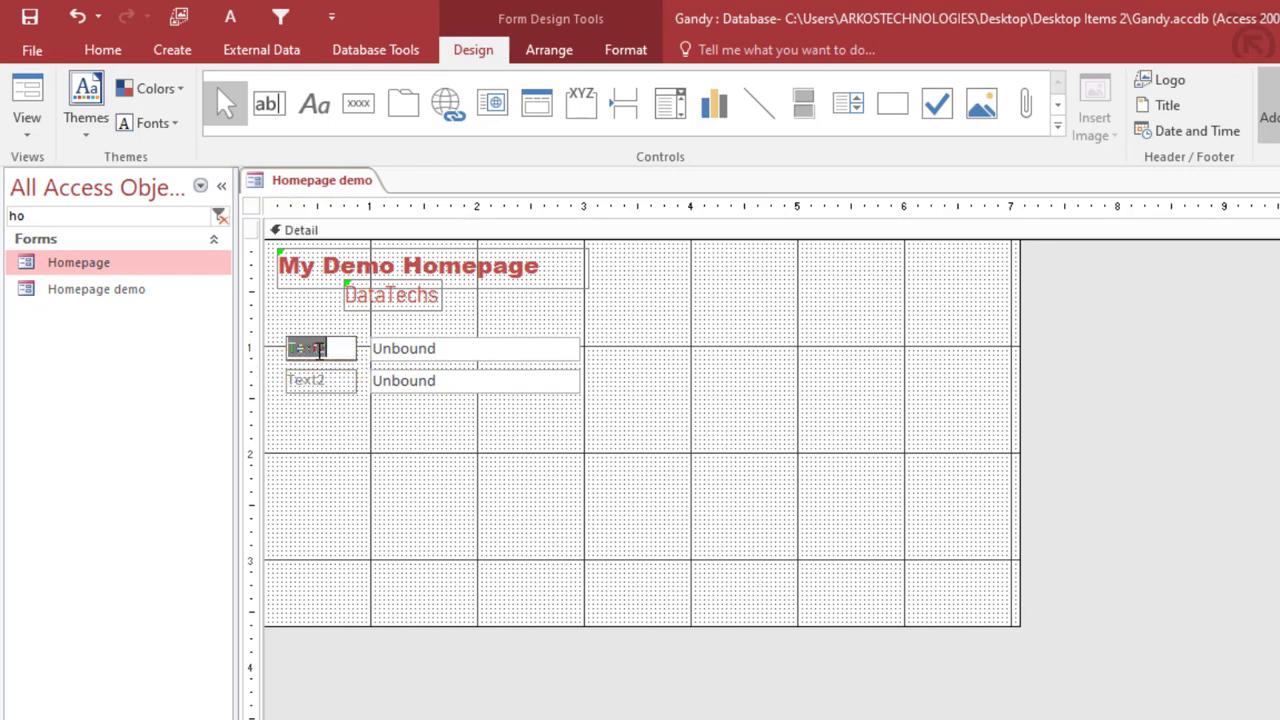
pyautogui.write("day's date:")
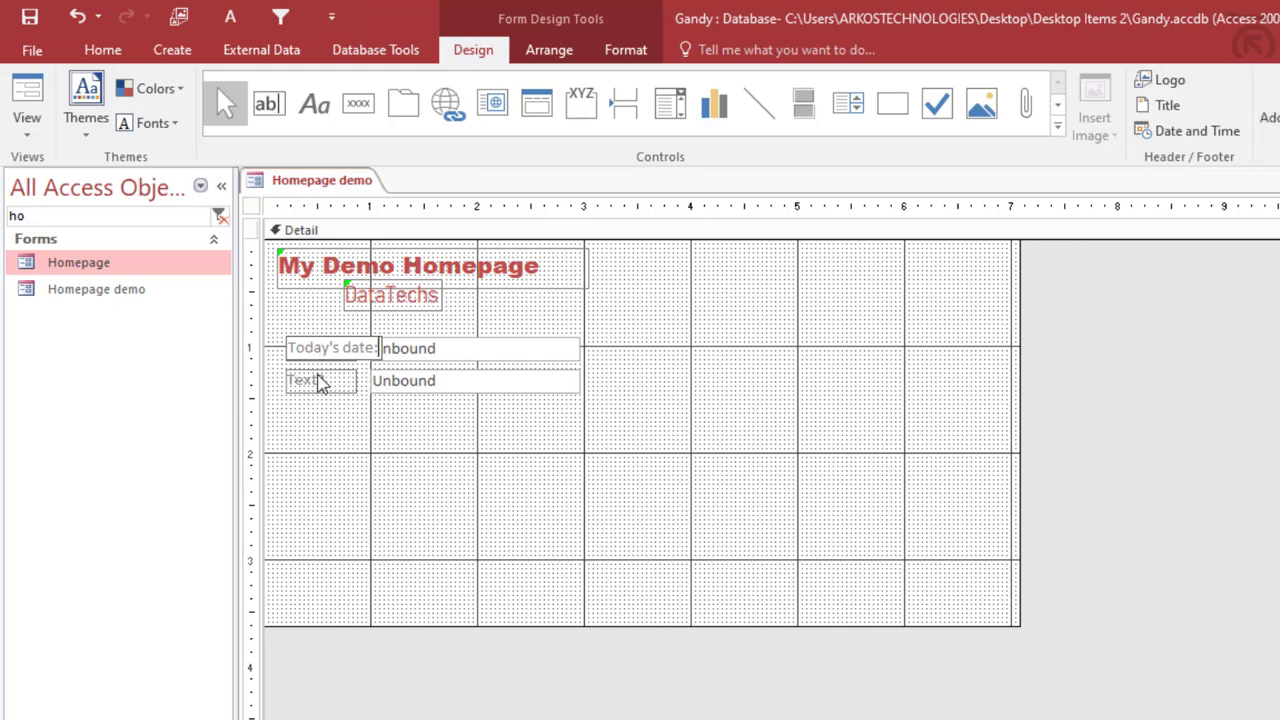
pyautogui.click(323, 380)
pyautogui.doubleClick(330, 380)
pyautogui.write('T')
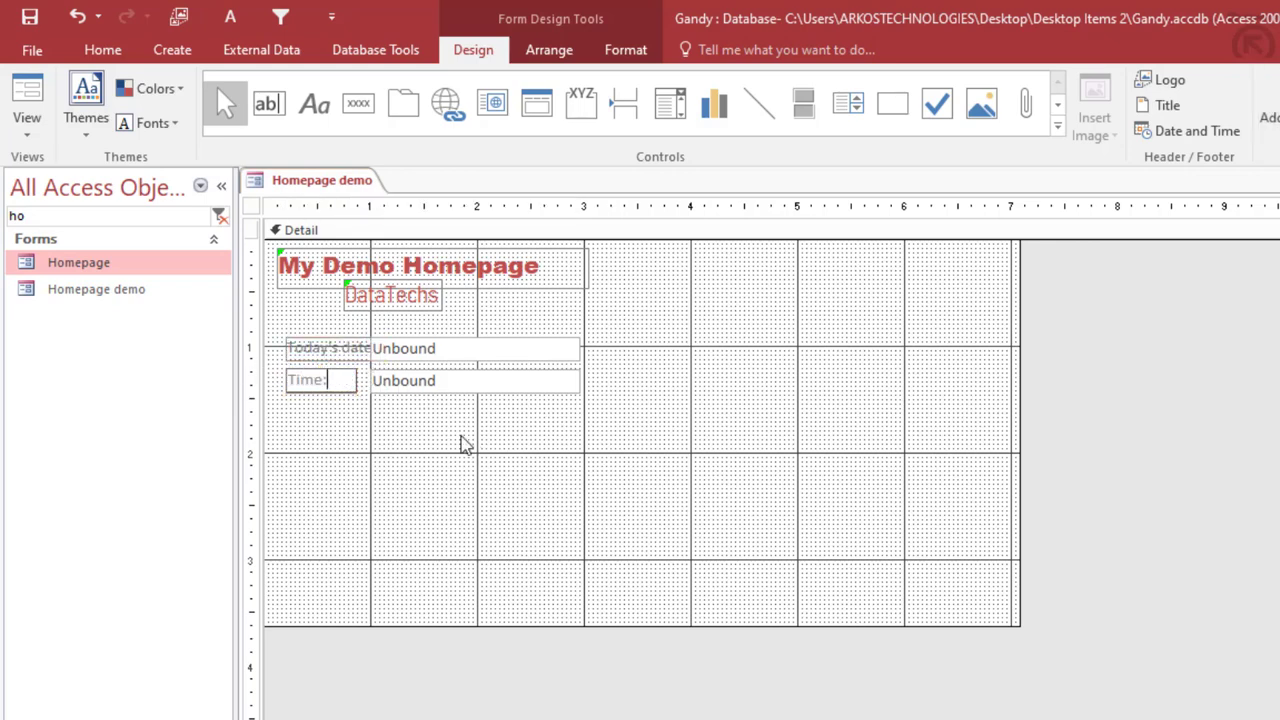
pyautogui.click(448, 428)
# Narrow both text boxes to about 1.7 inches so they clear the date label, and move both rows up slightly
pyautogui.moveTo(443, 420); pyautogui.dragTo(420, 352)
pyautogui.click(480, 423)
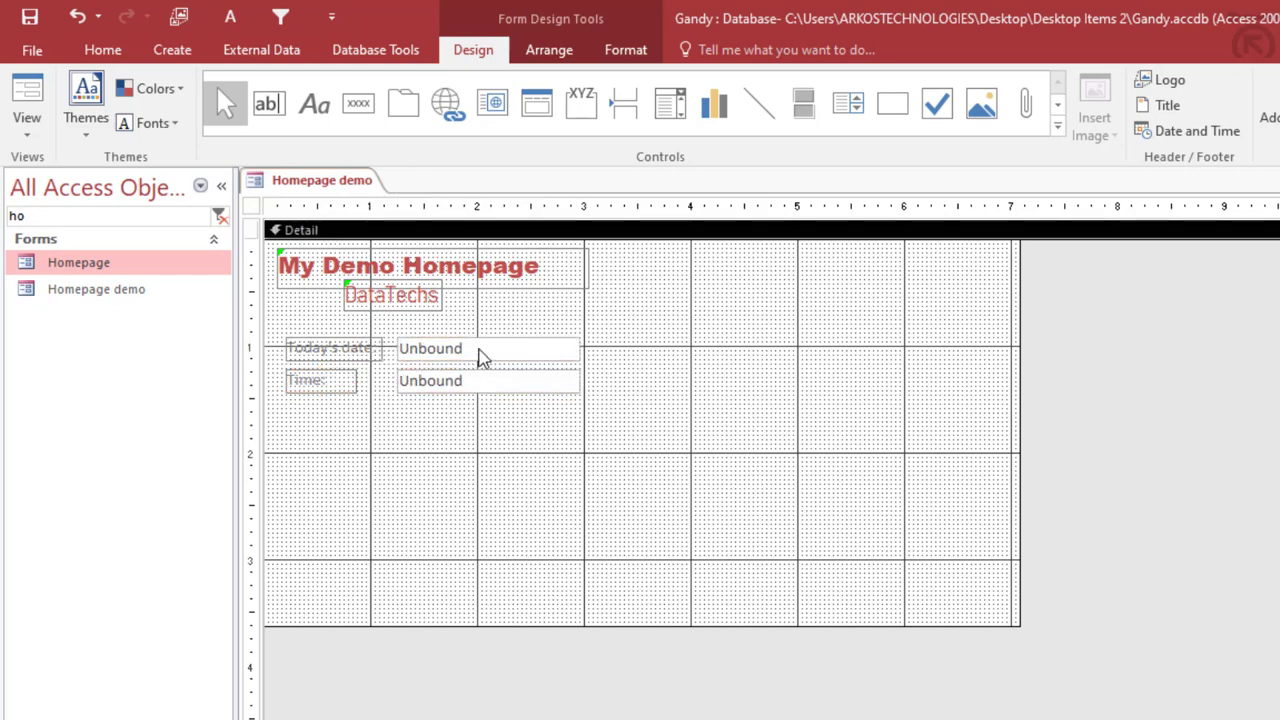
pyautogui.click(480, 355)
pyautogui.press('Escape')
pyautogui.moveTo(455, 415); pyautogui.dragTo(318, 337)
pyautogui.click(466, 440)
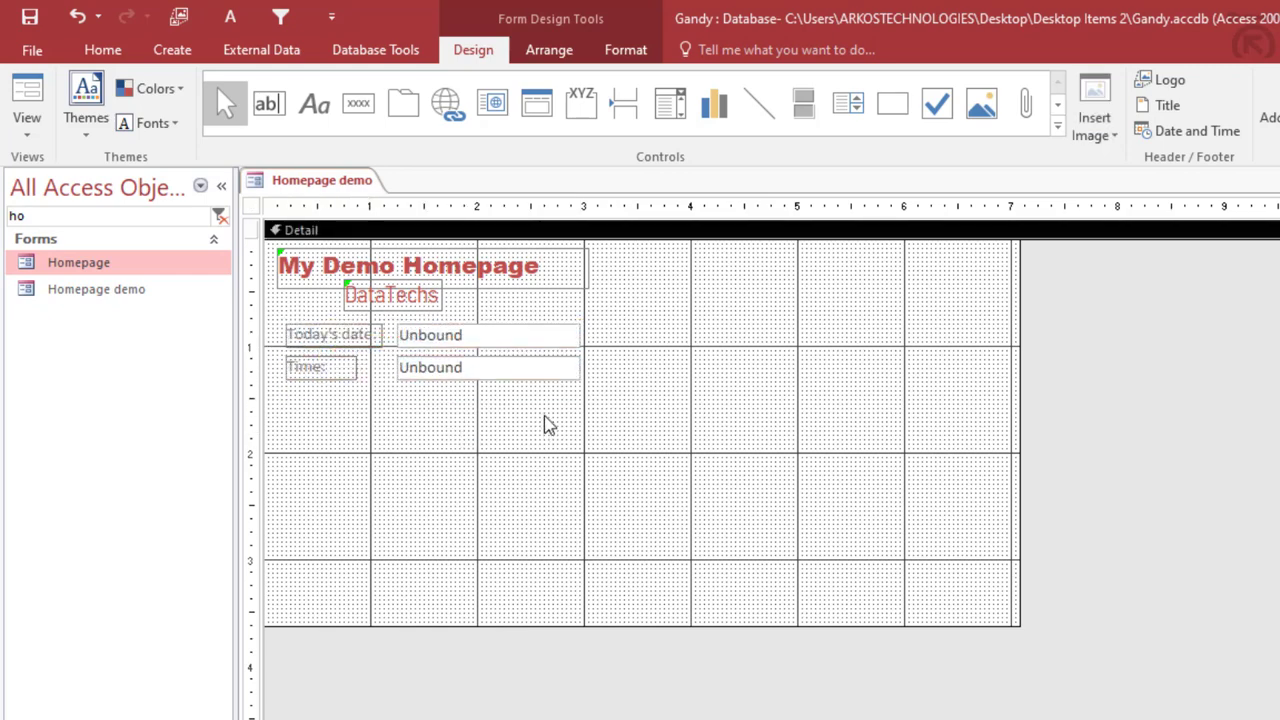
# Move the Time text box and its label up so they sit close beneath the date row
pyautogui.moveTo(502, 396); pyautogui.dragTo(393, 352)
pyautogui.click(317, 389)
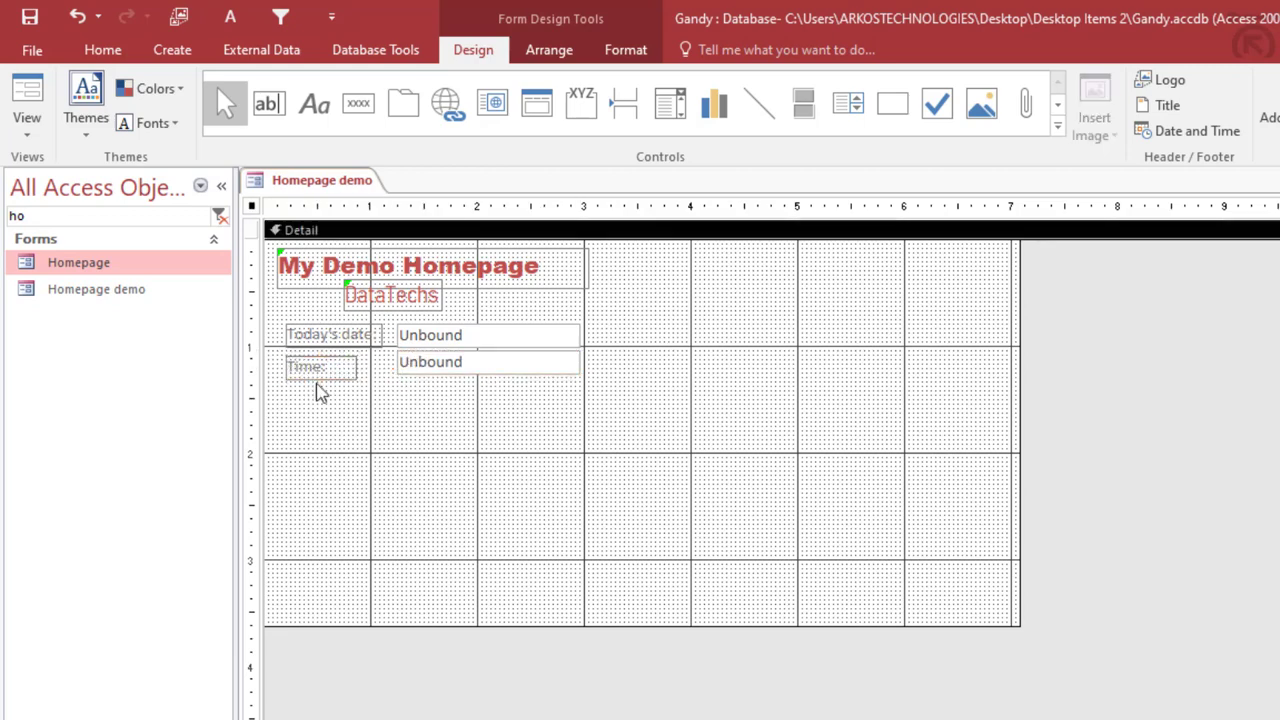
pyautogui.click(301, 370)
pyautogui.moveTo(281, 350); pyautogui.dragTo(284, 344)
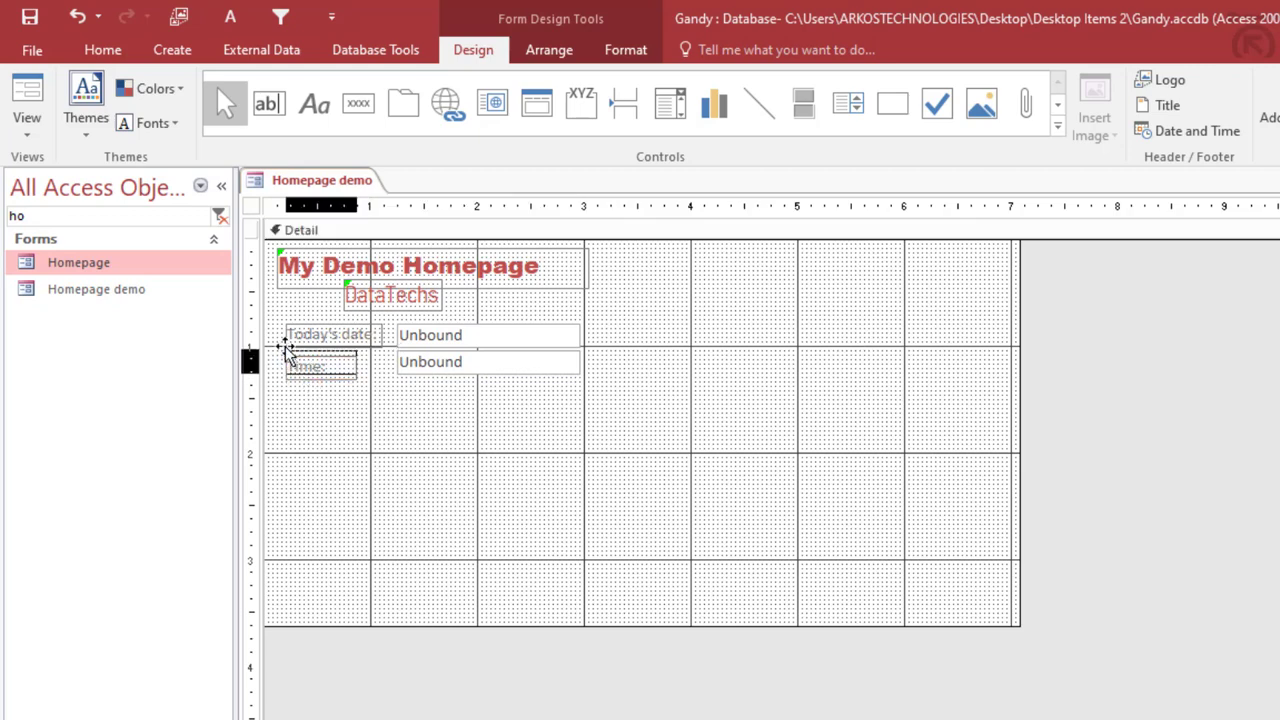
pyautogui.click(426, 403)
# Set the date text box's control source to the expression =Date() using the Expression Builder
pyautogui.click(434, 337)
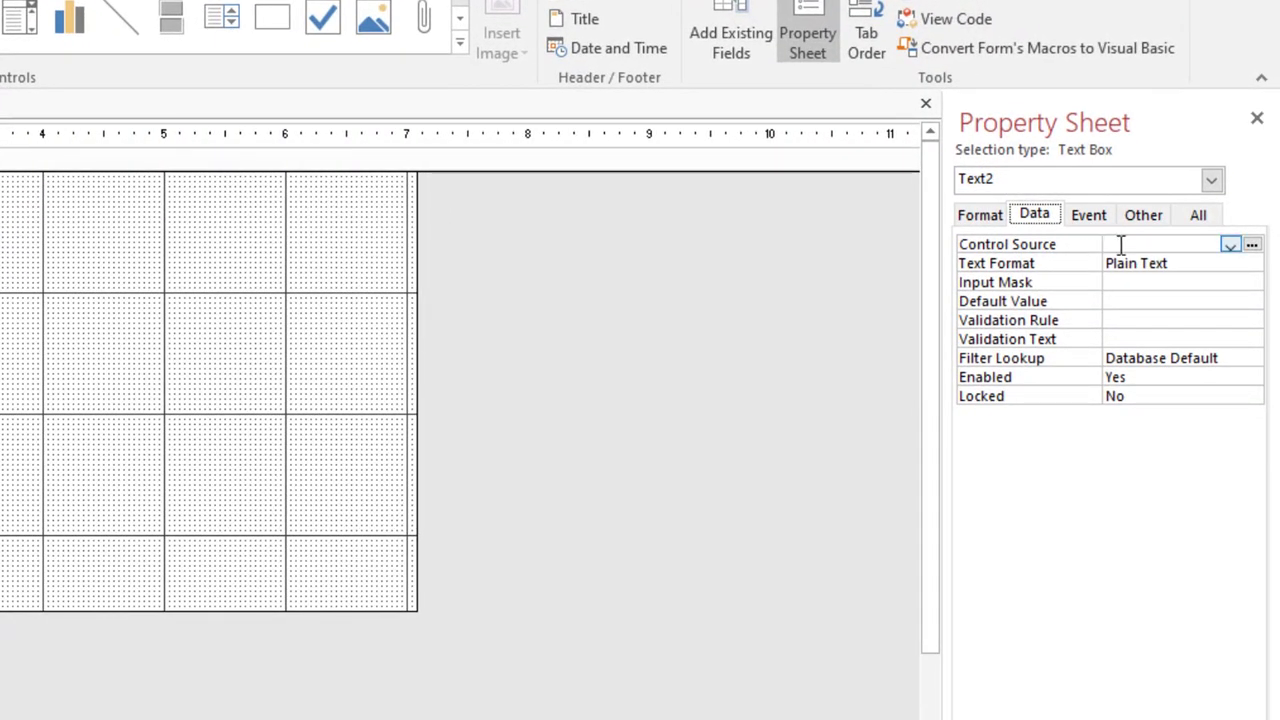
pyautogui.click(1122, 245)
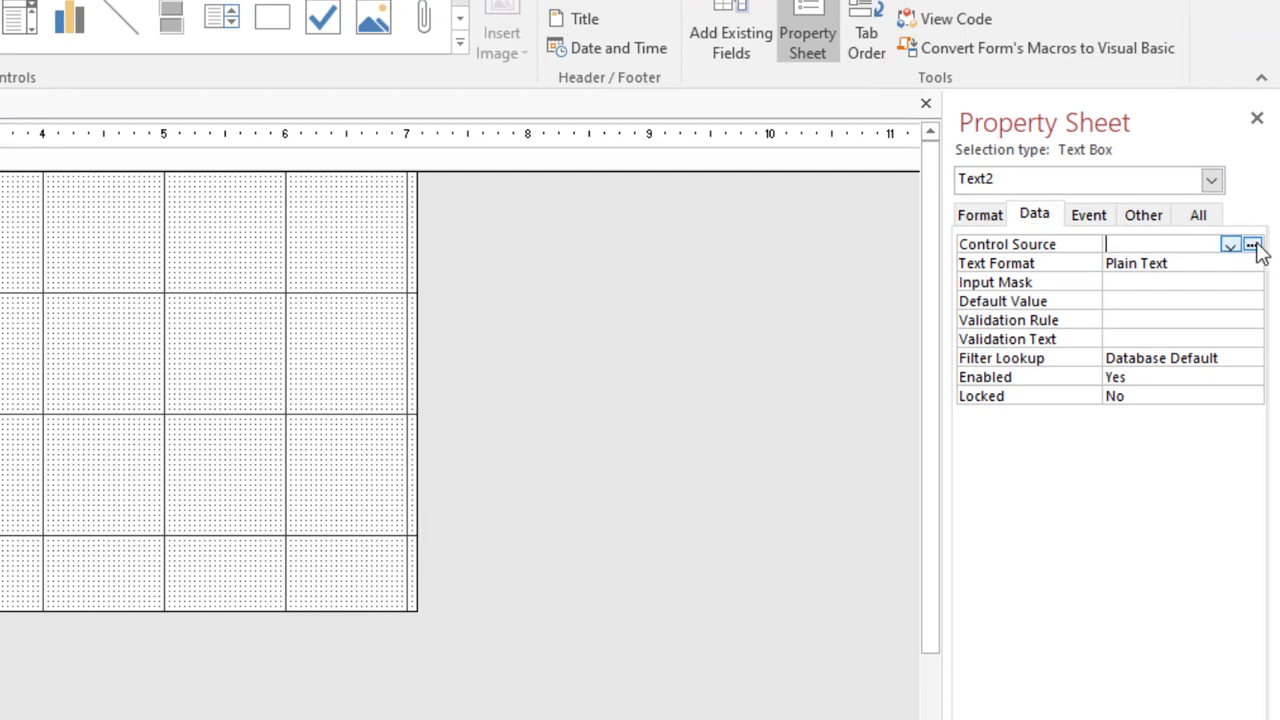
pyautogui.click(1252, 246)
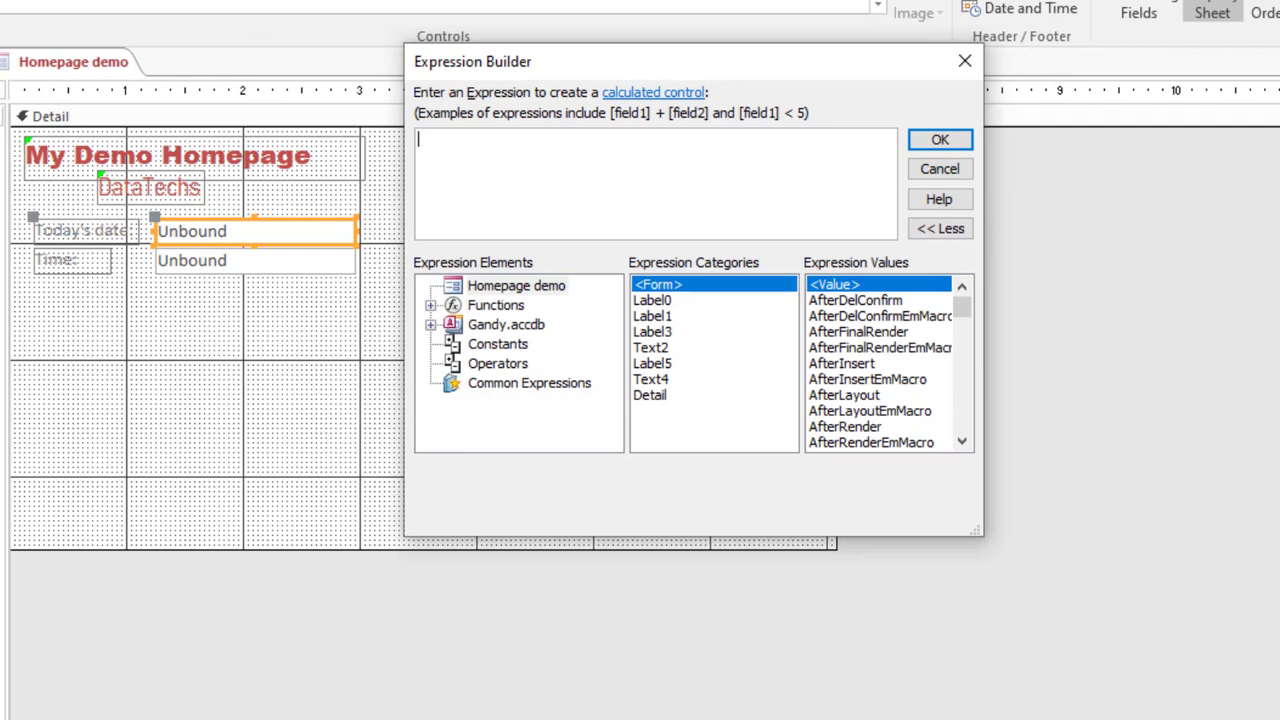
pyautogui.moveTo(623, 70); pyautogui.dragTo(607, 122)
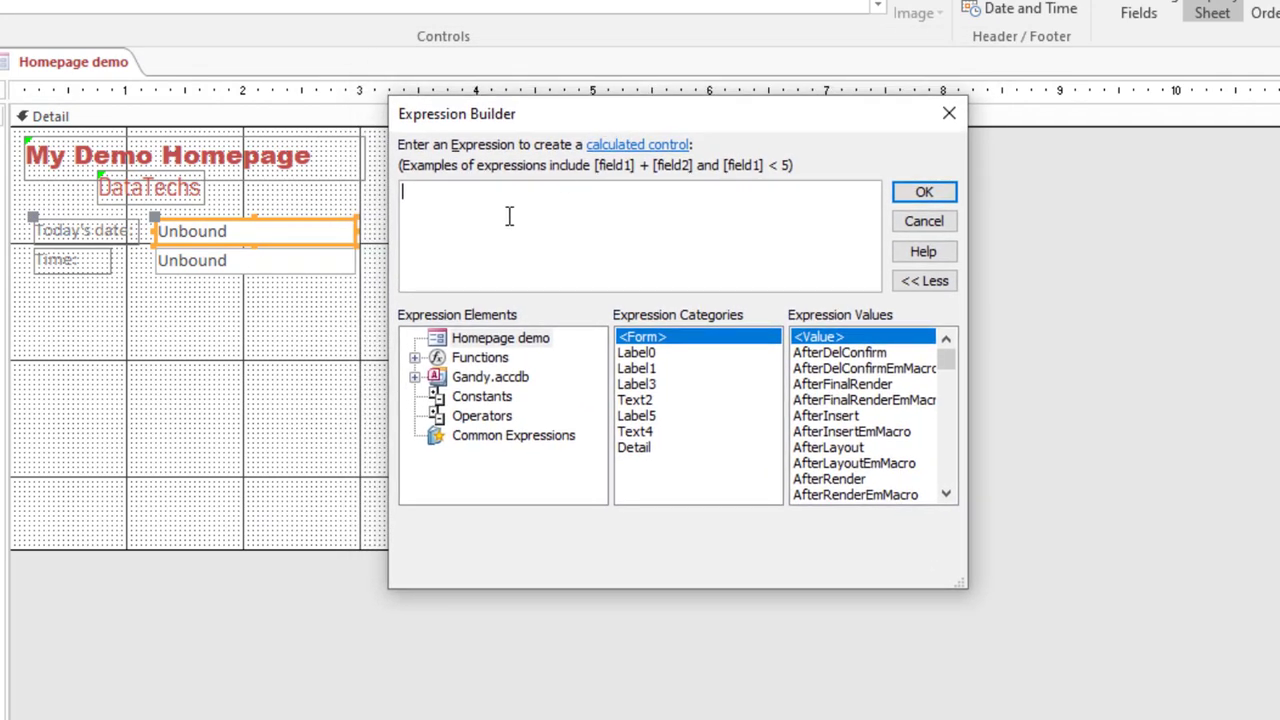
pyautogui.write('date()')
pyautogui.moveTo(568, 216); pyautogui.dragTo(284, 180)
pyautogui.moveTo(600, 130); pyautogui.dragTo(665, 138)
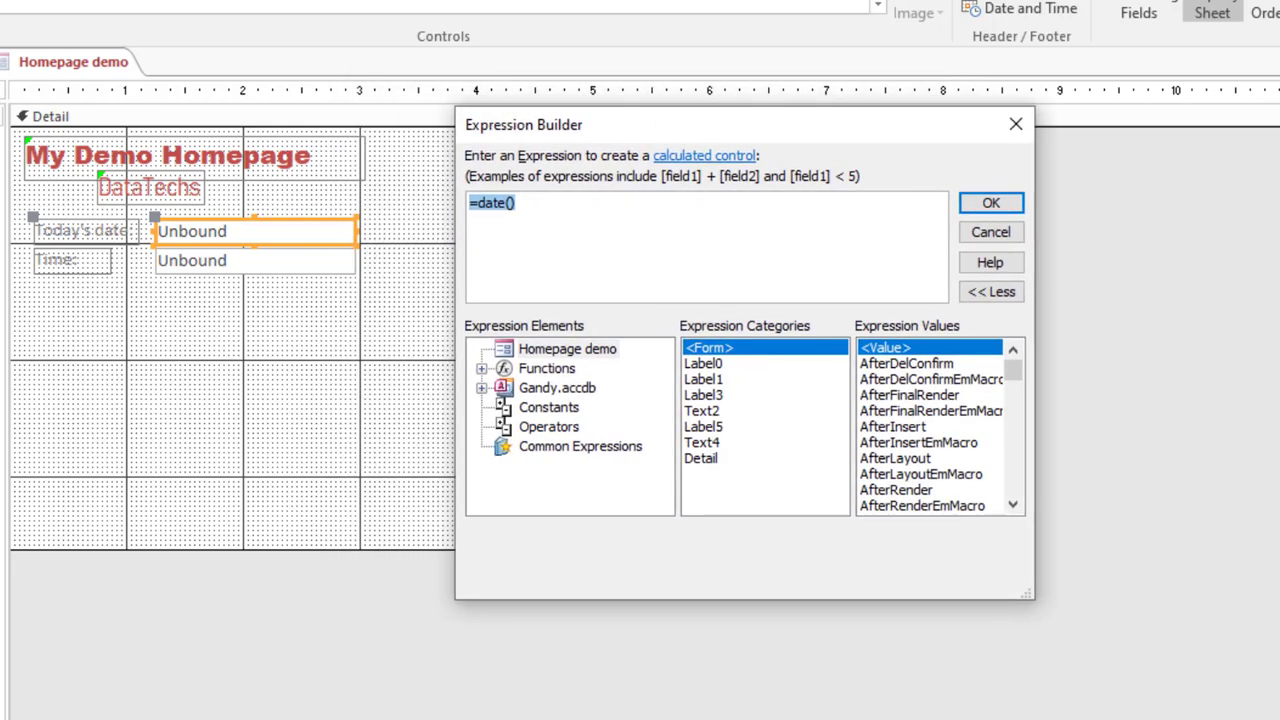
pyautogui.click(1000, 203)
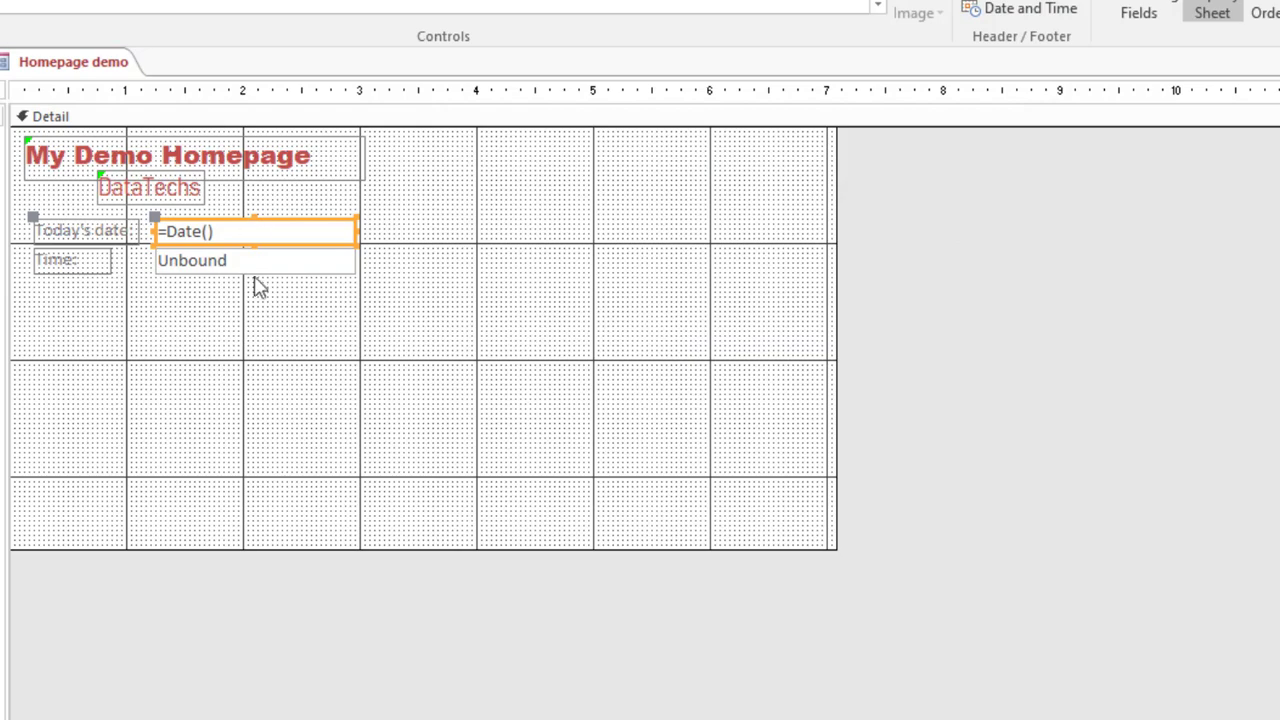
# Set the time text box's control source to the expression =Time() using the Expression Builder
pyautogui.click(240, 265)
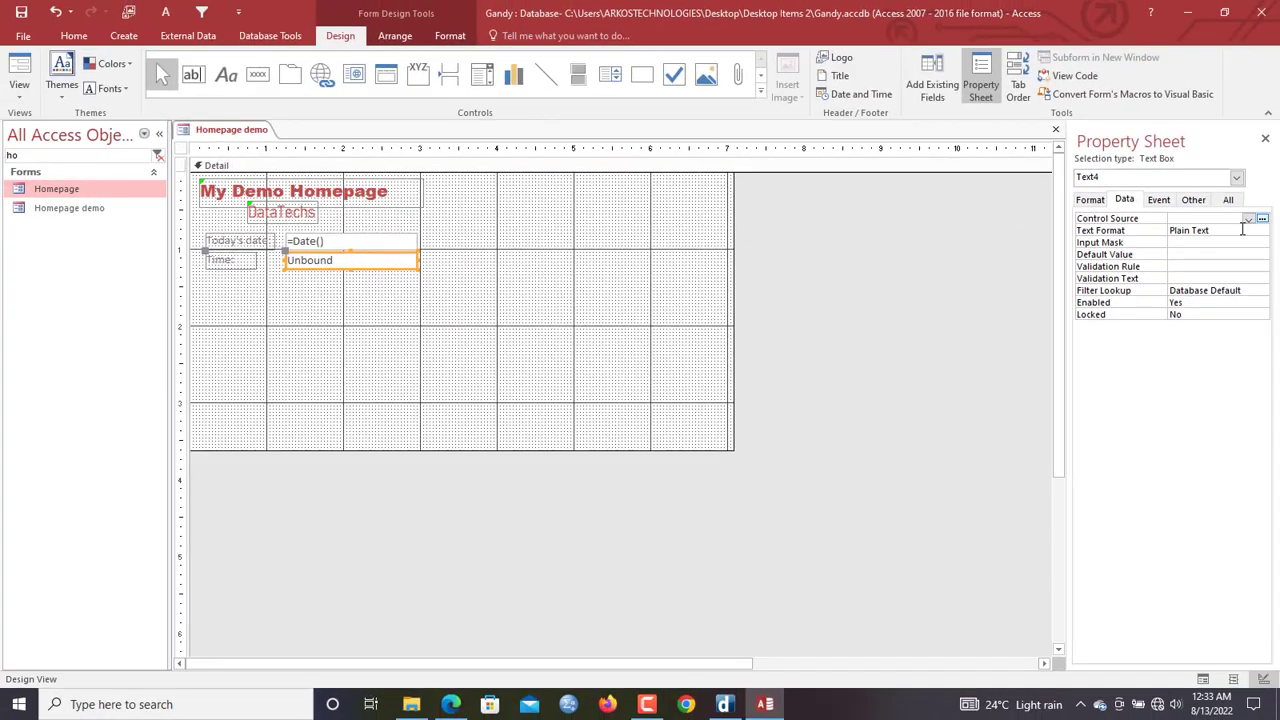
pyautogui.click(1262, 218)
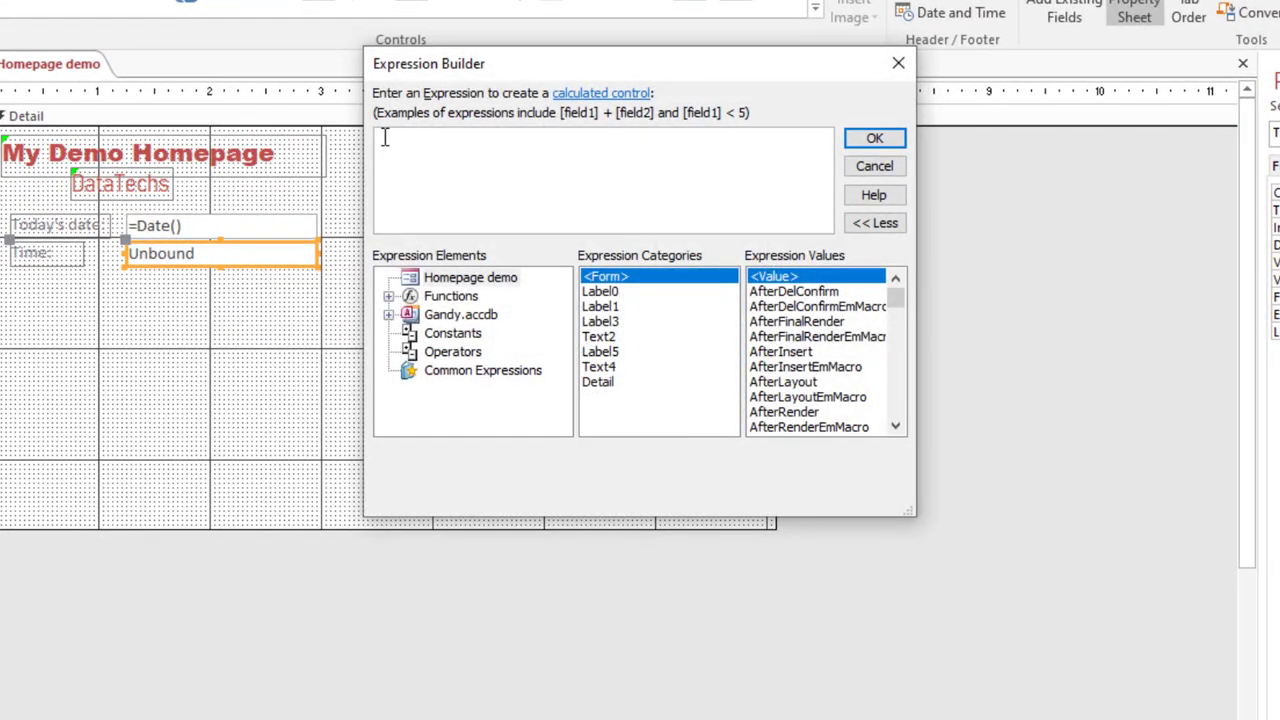
pyautogui.write('=time()')
pyautogui.click(876, 140)
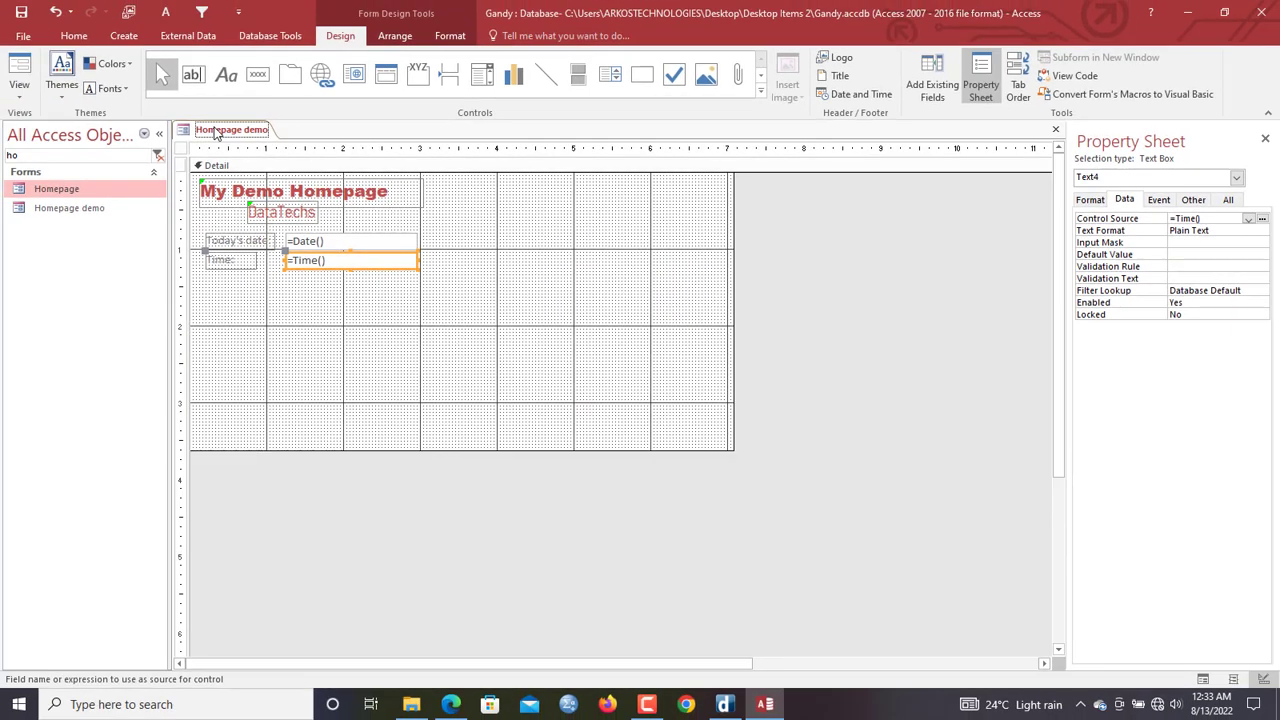
# Switch the form to Form View and check the values in the date and time text boxes
pyautogui.rightClick(27, 69)
pyautogui.click(218, 137)
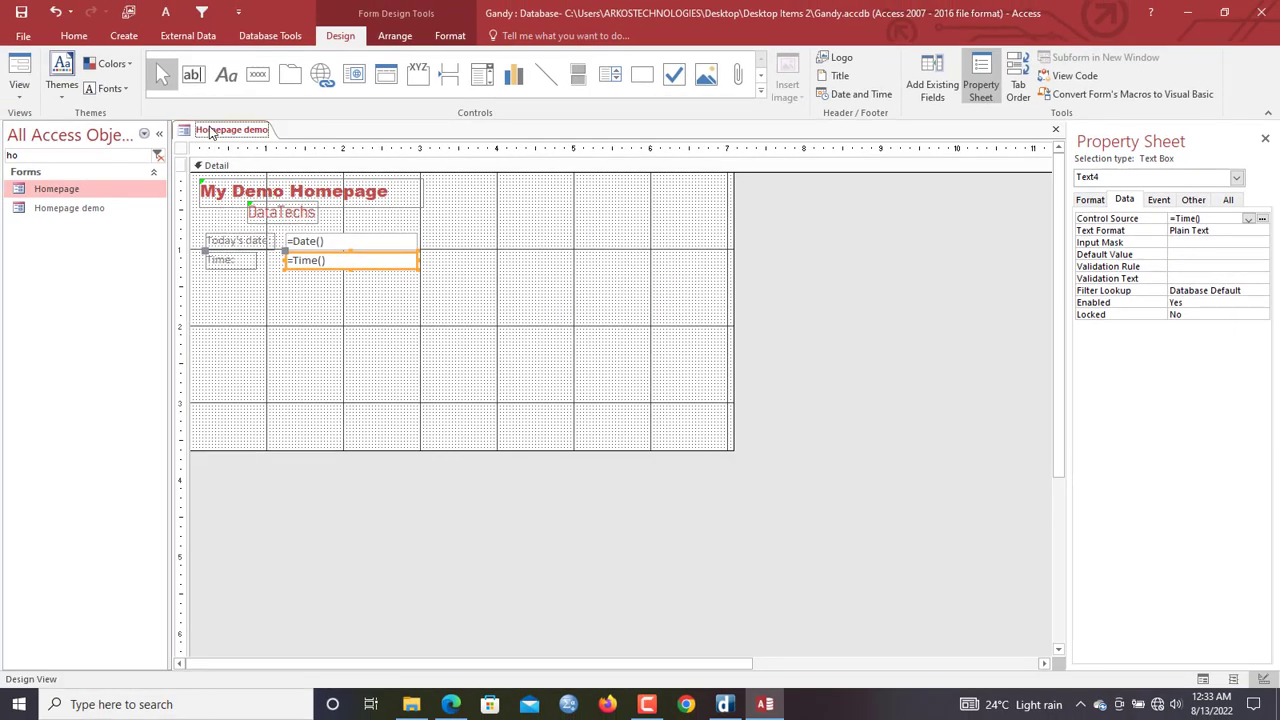
pyautogui.rightClick(210, 132)
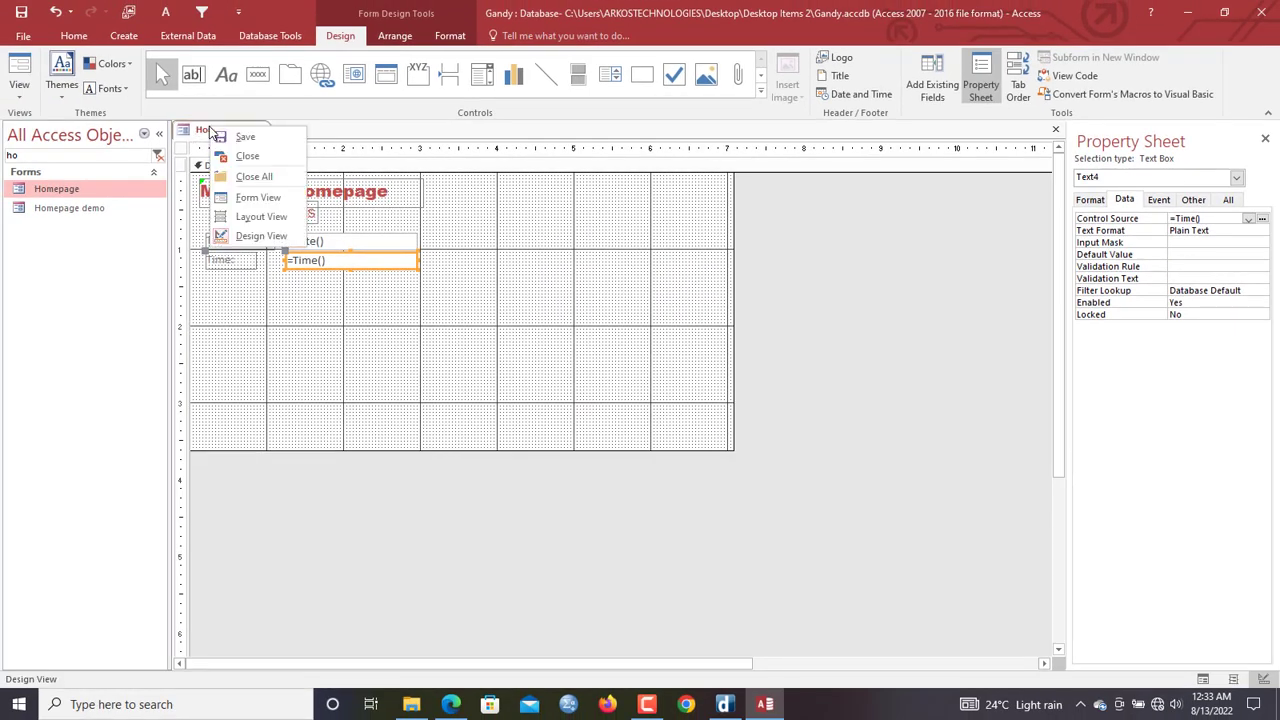
pyautogui.click(262, 197)
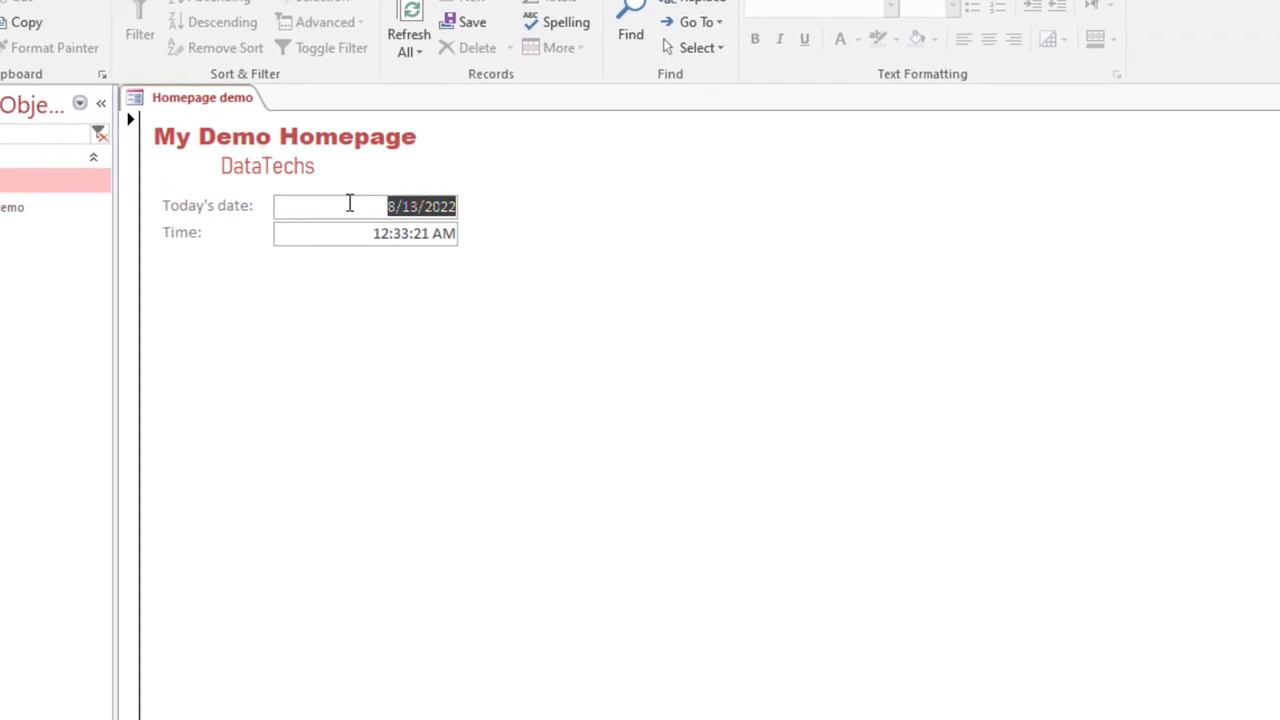
pyautogui.click(369, 207)
pyautogui.moveTo(353, 207); pyautogui.dragTo(536, 207)
pyautogui.moveTo(346, 240); pyautogui.dragTo(508, 236)
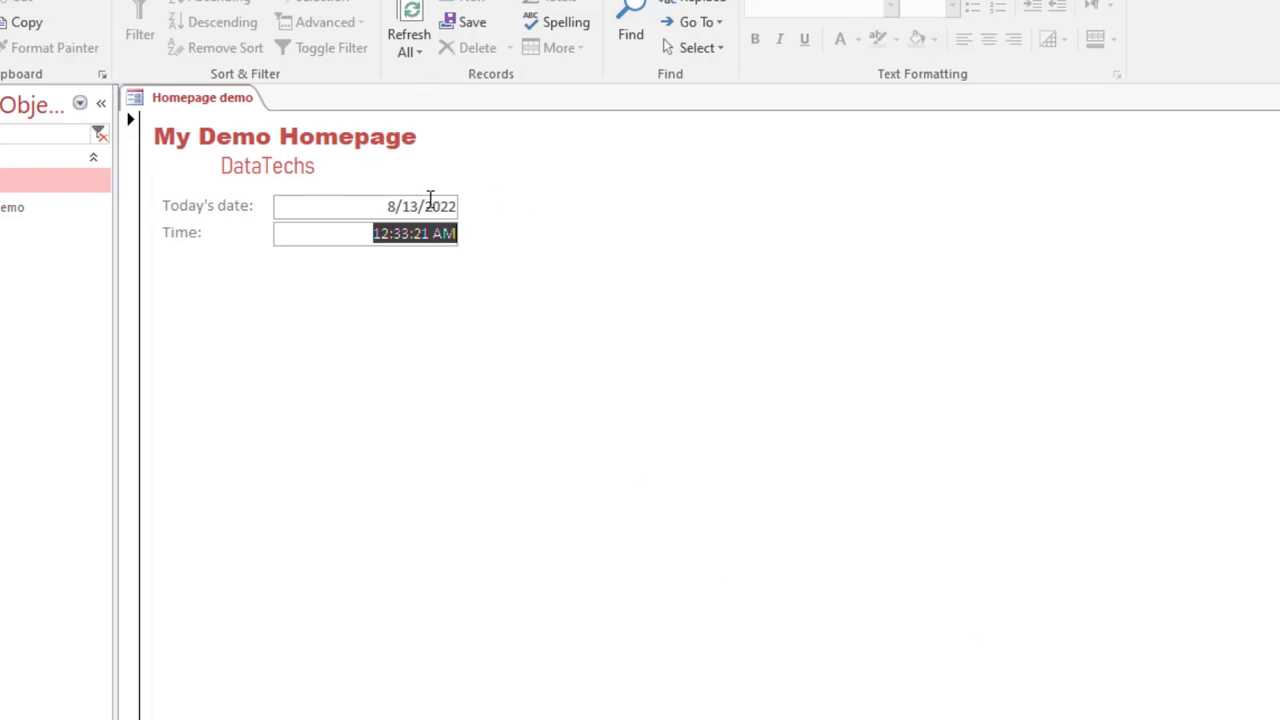
pyautogui.click(328, 205)
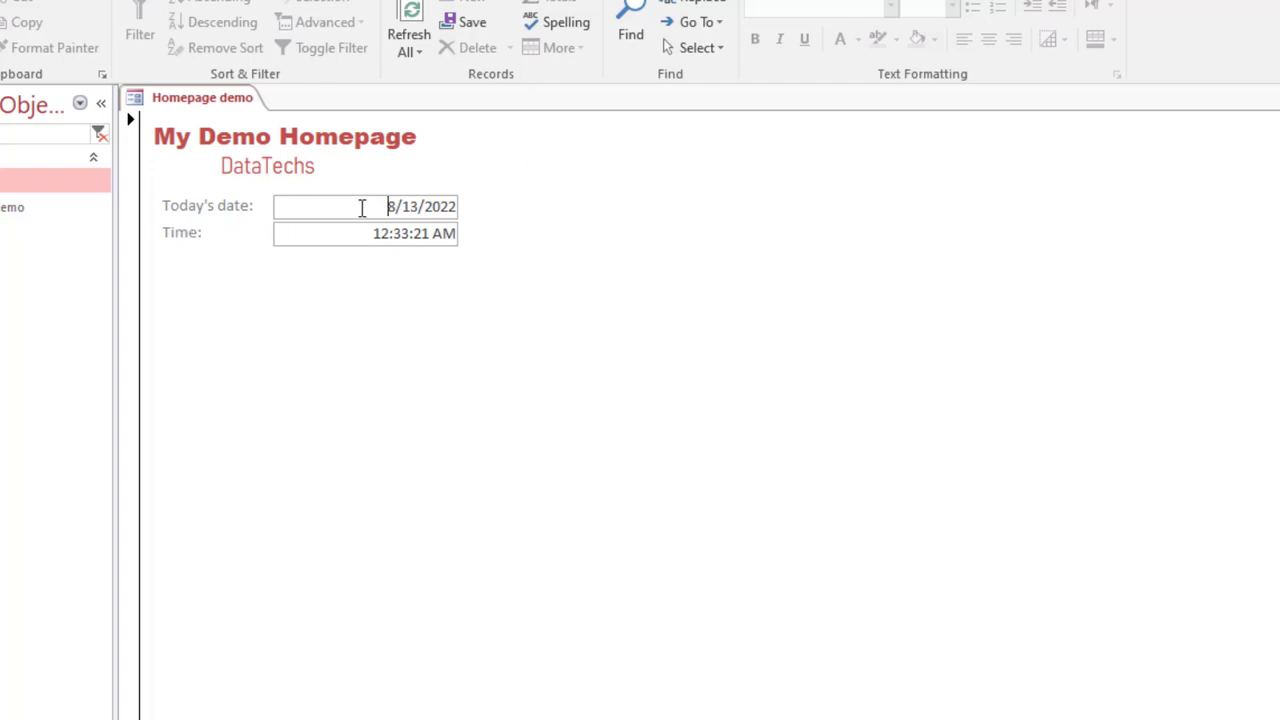
pyautogui.doubleClick(431, 207)
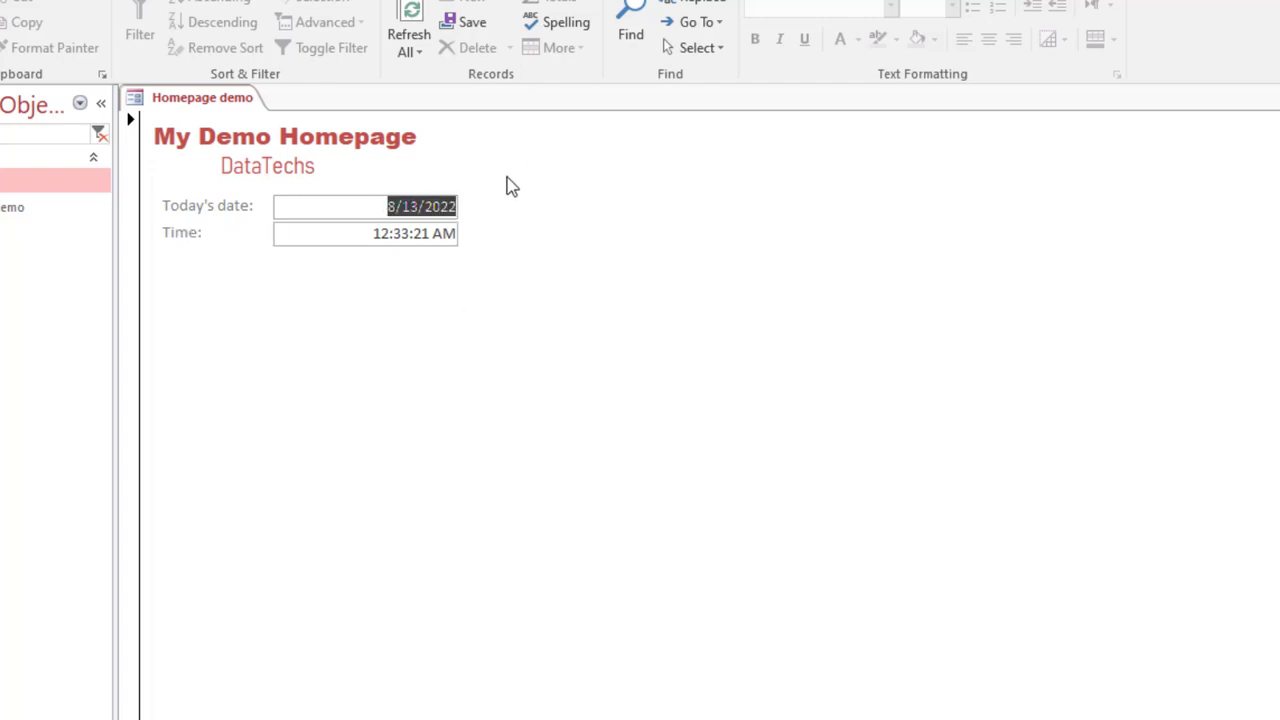
# Return the form to Design View and set the outline of the date and time text boxes to Transparent
pyautogui.rightClick(509, 186)
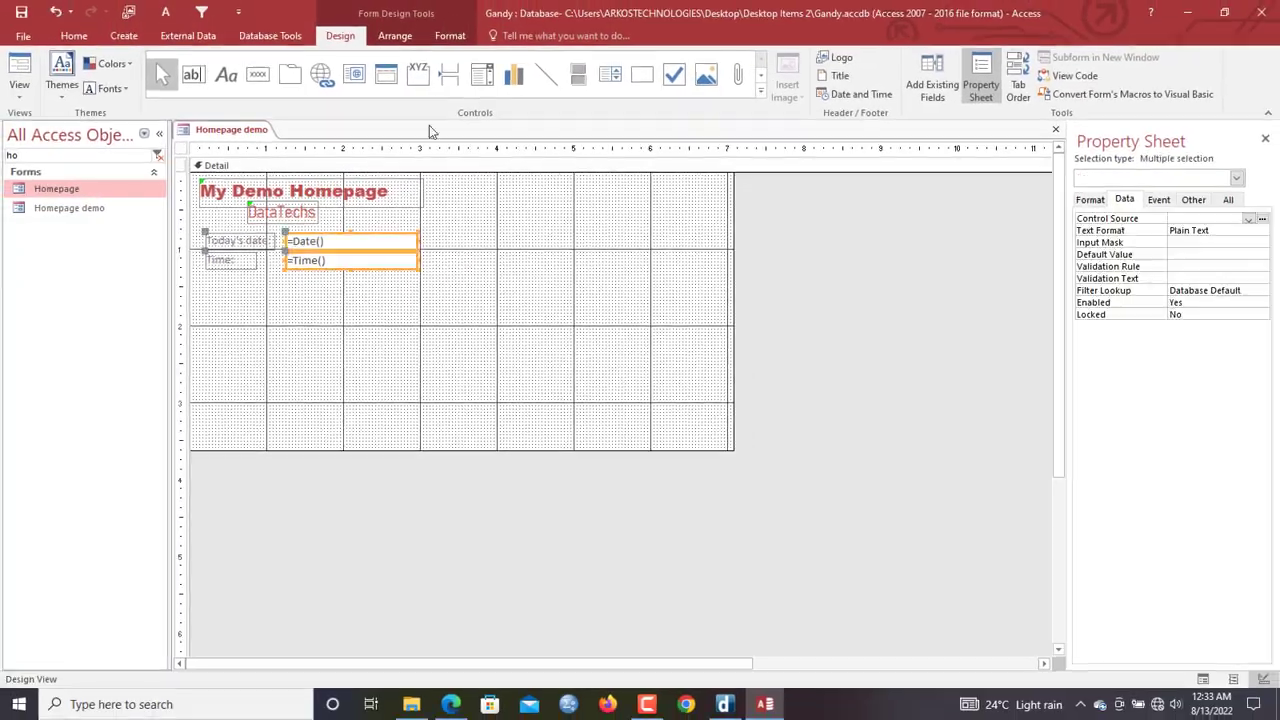
pyautogui.click(450, 35)
pyautogui.click(678, 75)
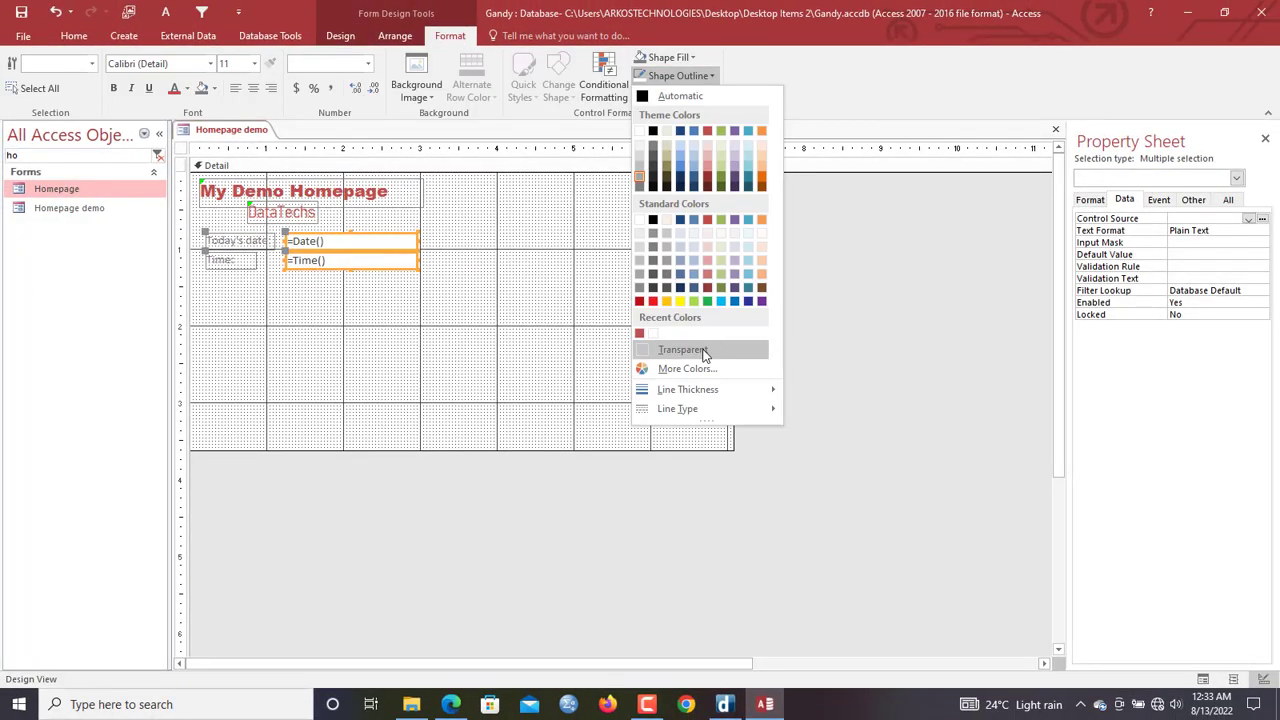
pyautogui.click(735, 352)
pyautogui.click(458, 266)
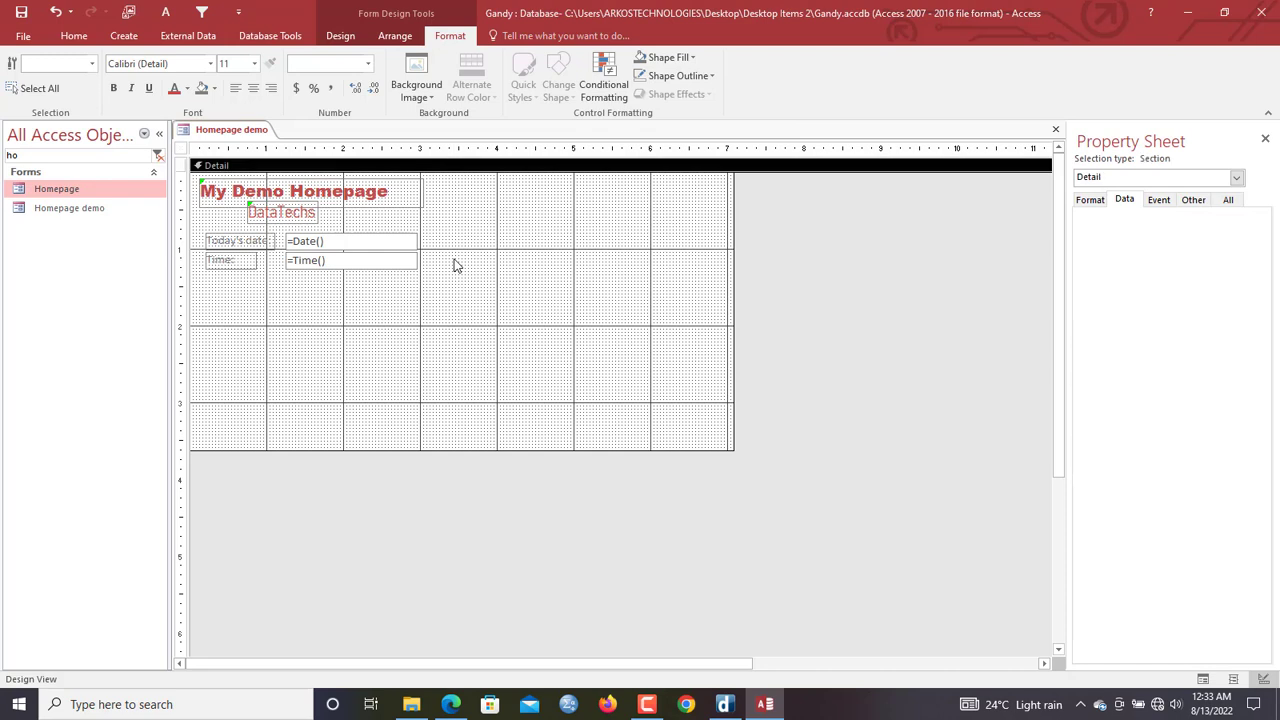
# Switch the form to Form View and check the borders of the date and time text boxes
pyautogui.rightClick(232, 129)
pyautogui.click(280, 208)
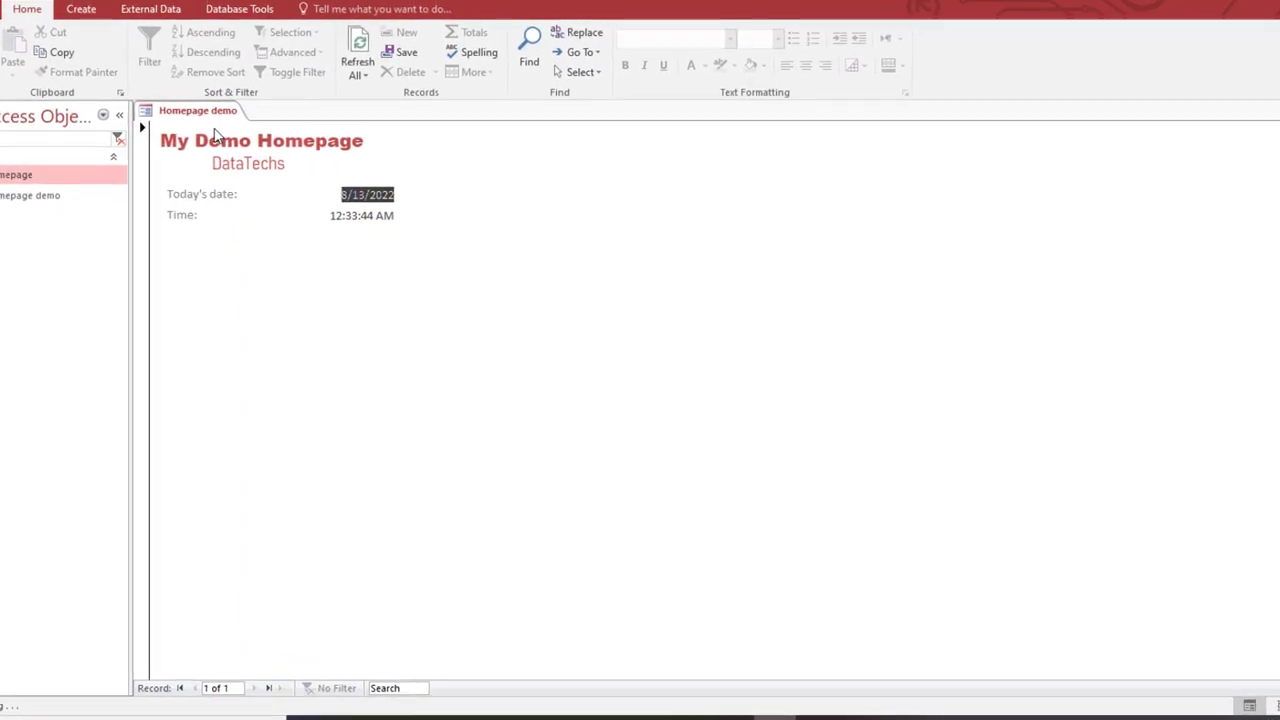
pyautogui.rightClick(233, 130)
pyautogui.press('Escape')
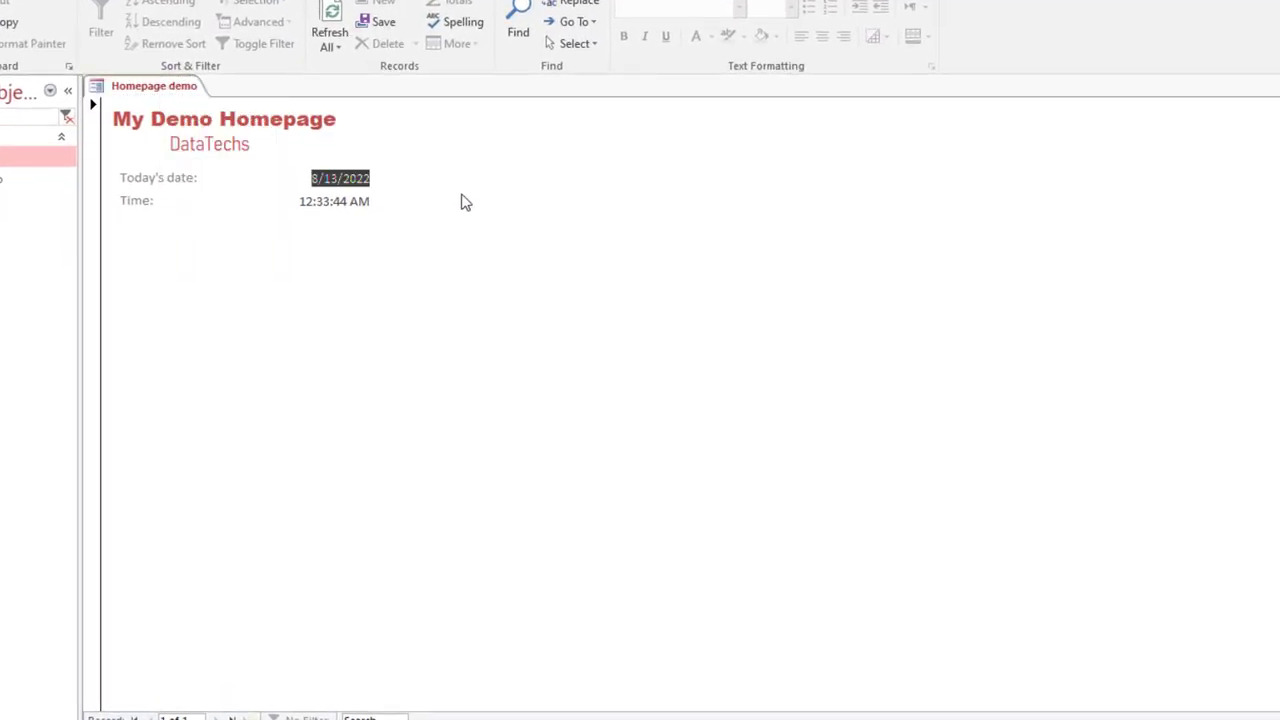
pyautogui.press('Home')
# Return to Design View and set the date text box's Format property to Long Date
pyautogui.rightClick(160, 90)
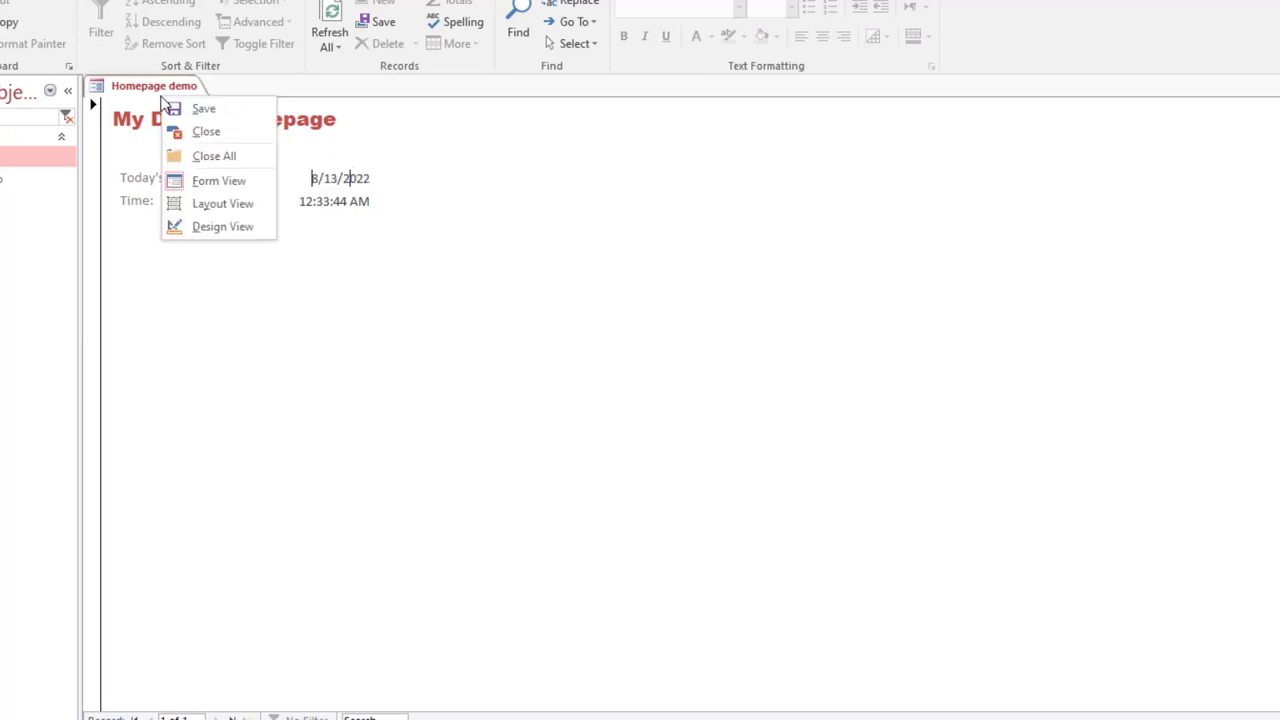
pyautogui.click(225, 225)
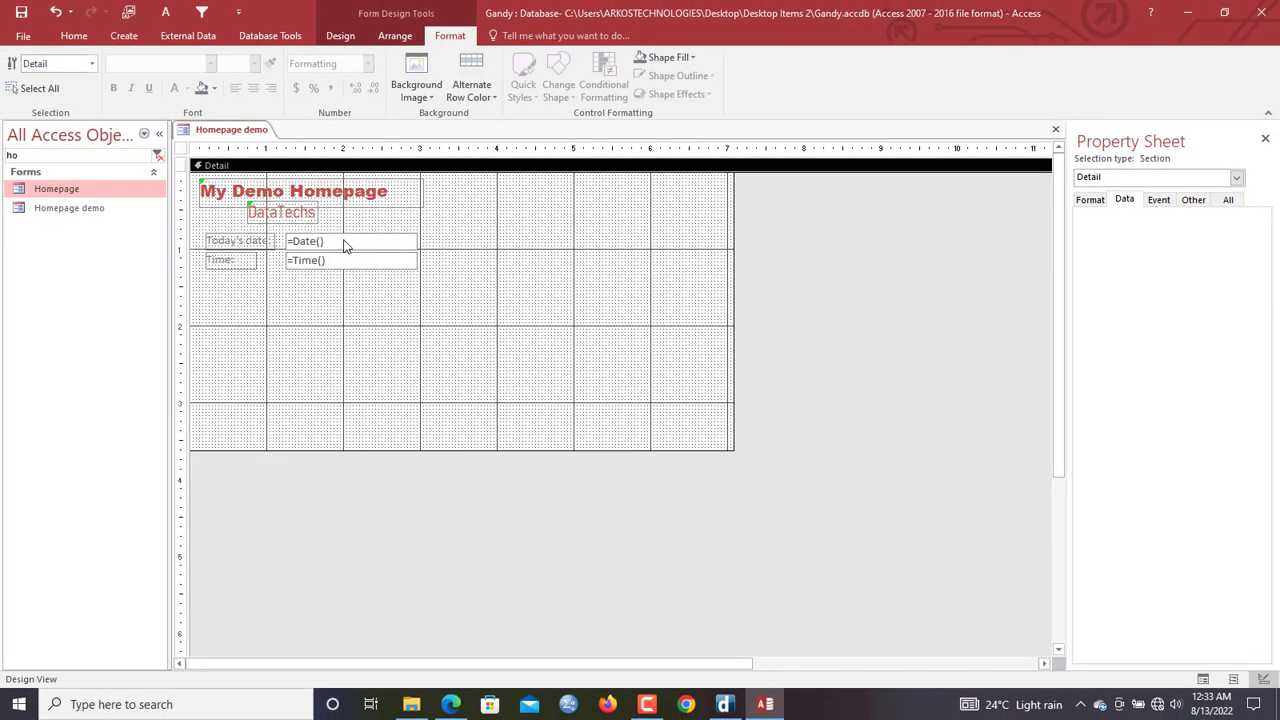
pyautogui.click(343, 242)
pyautogui.click(1090, 200)
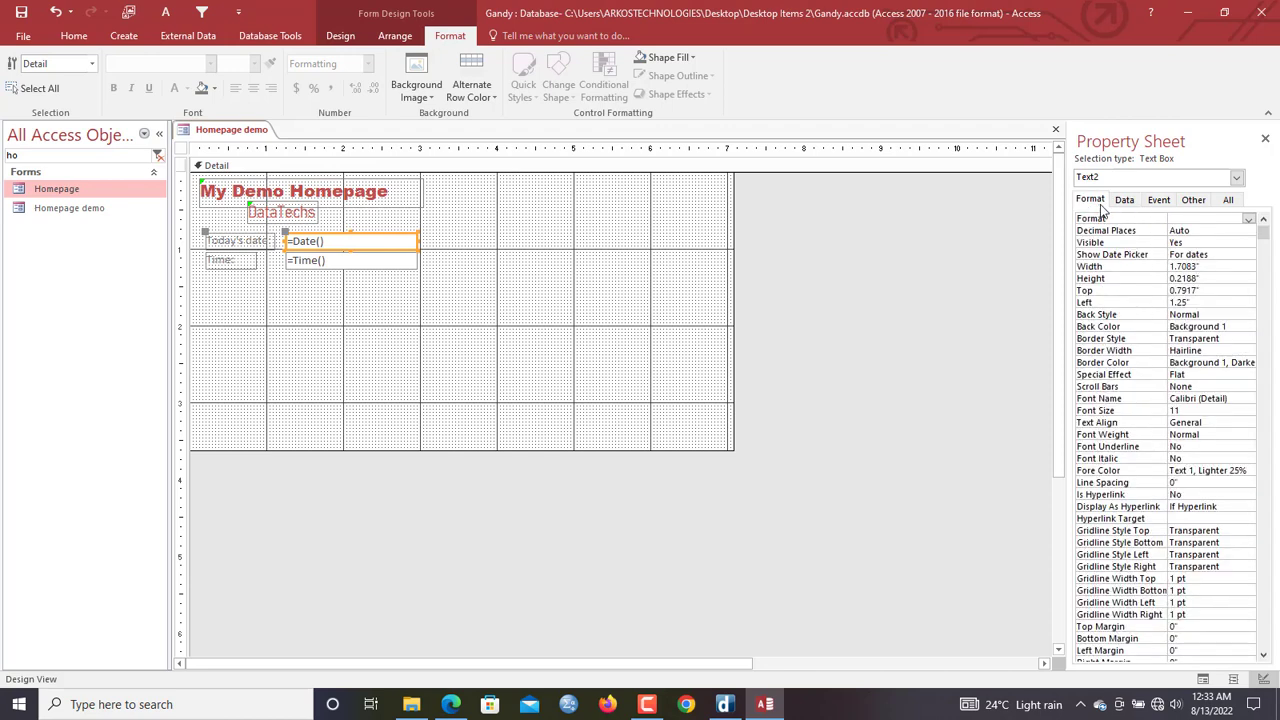
pyautogui.click(1249, 219)
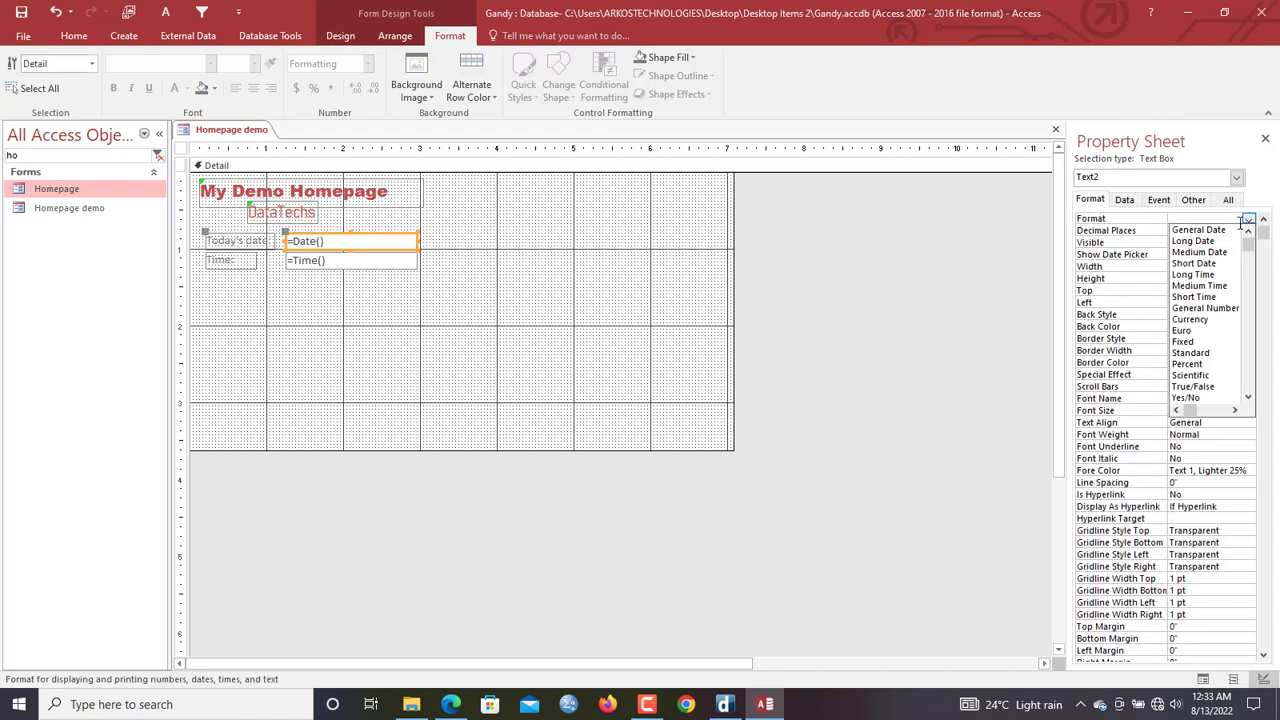
pyautogui.click(1195, 241)
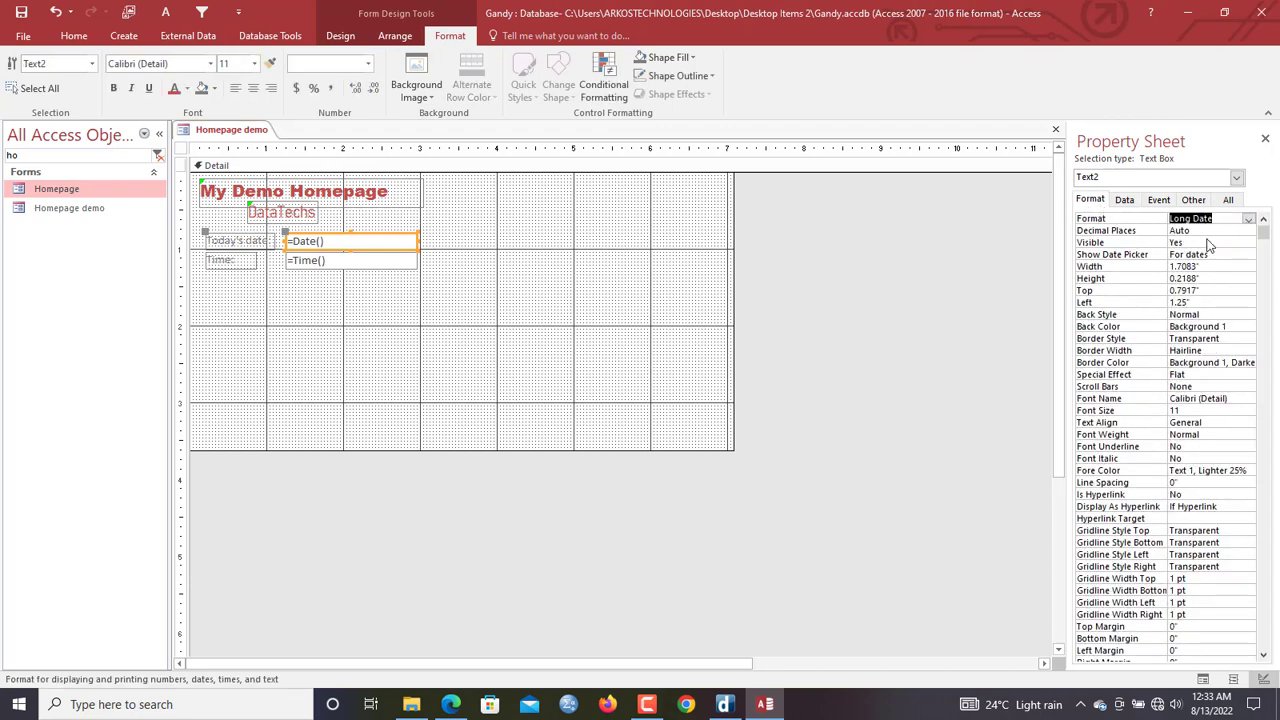
# Switch to Form View and check how the date is displayed and whether its text box can be edited
pyautogui.click(345, 262)
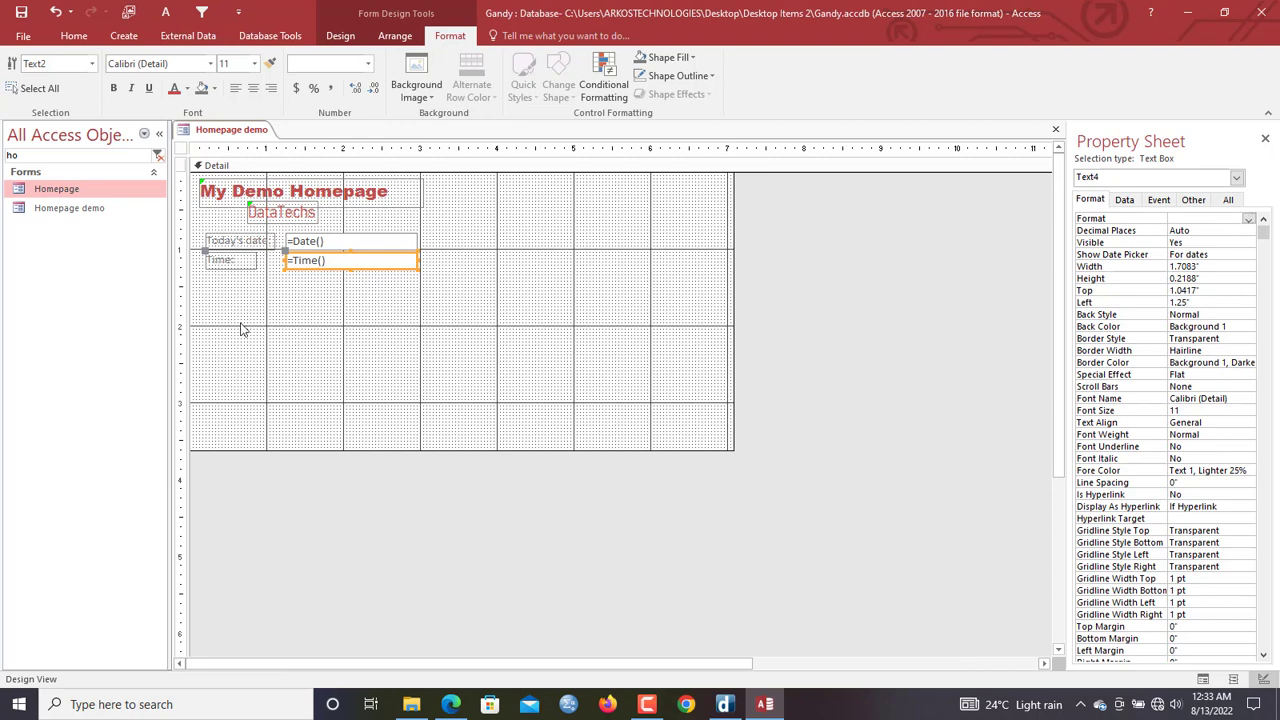
pyautogui.rightClick(243, 131)
pyautogui.click(288, 198)
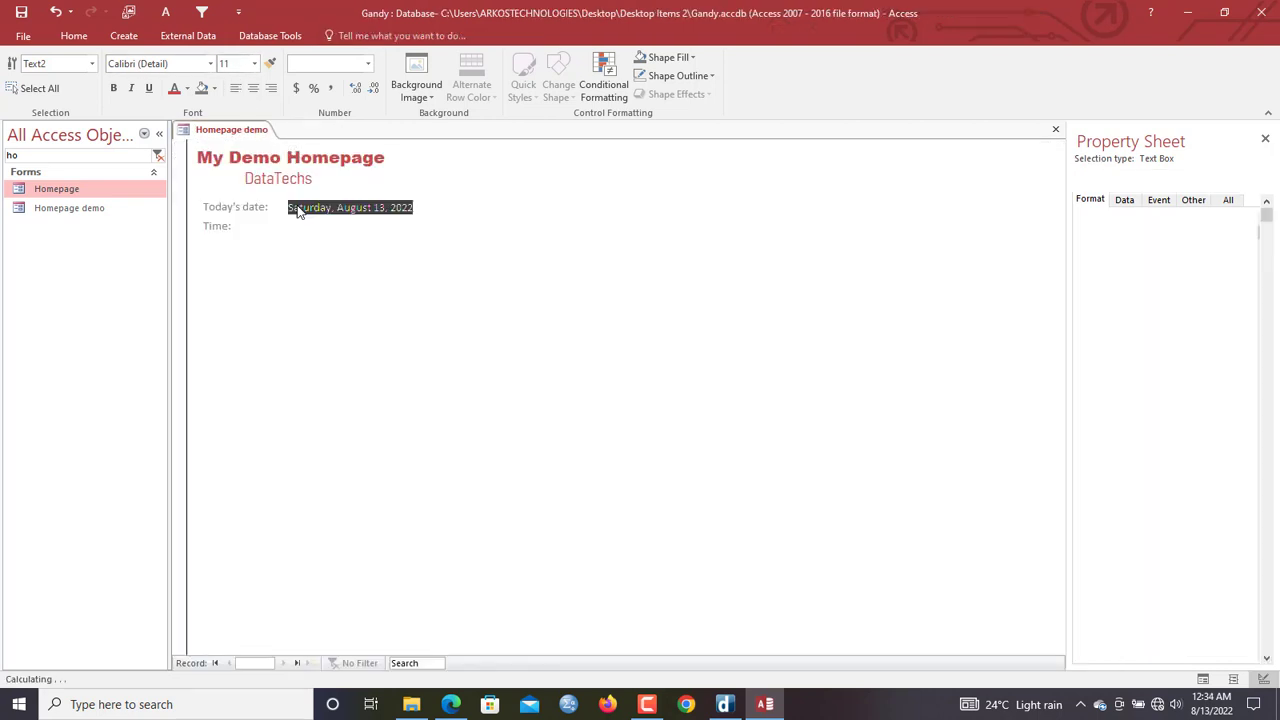
pyautogui.click(387, 207)
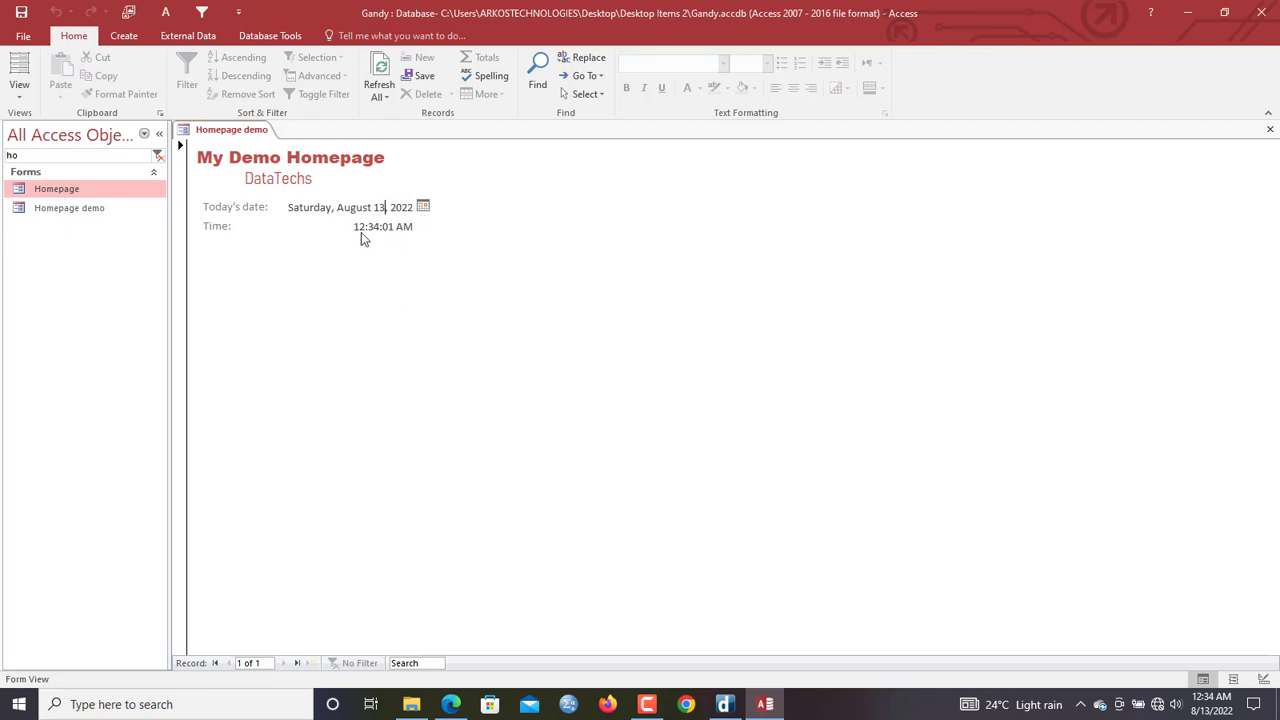
# In Design View, set the Enabled property of both the date and time text boxes to No
pyautogui.rightClick(233, 131)
pyautogui.click(286, 253)
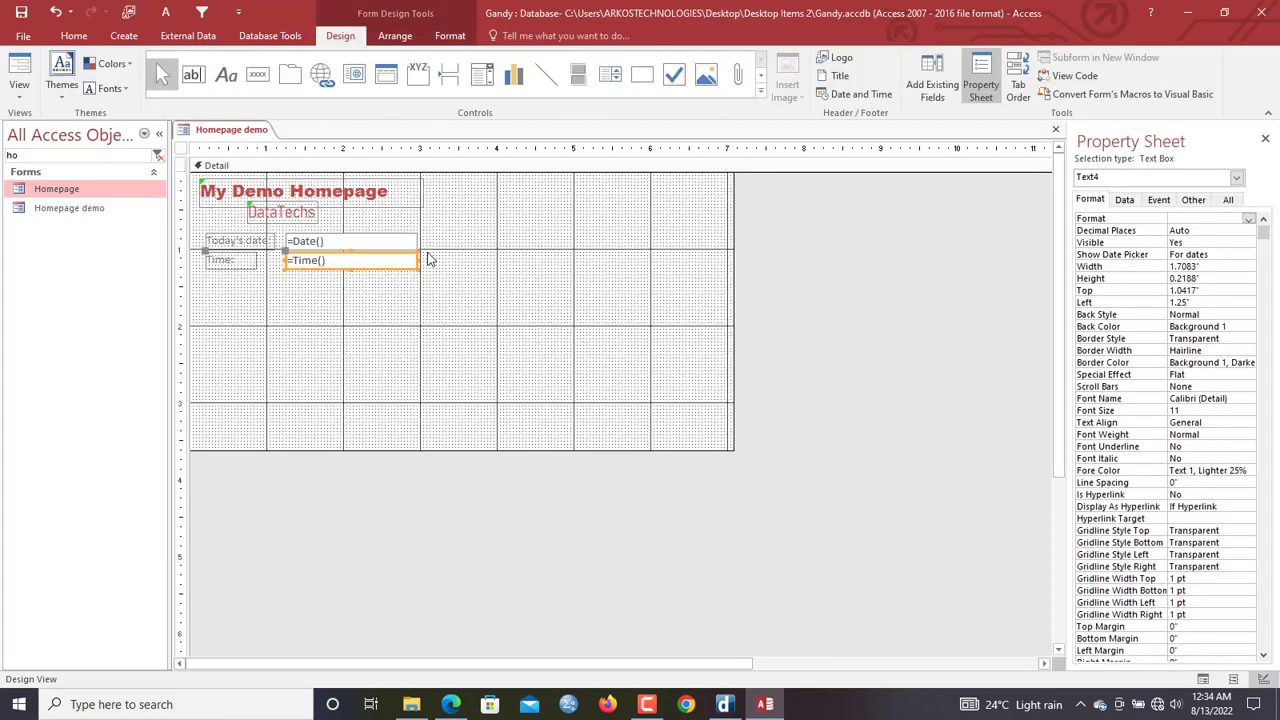
pyautogui.moveTo(437, 289); pyautogui.dragTo(373, 245)
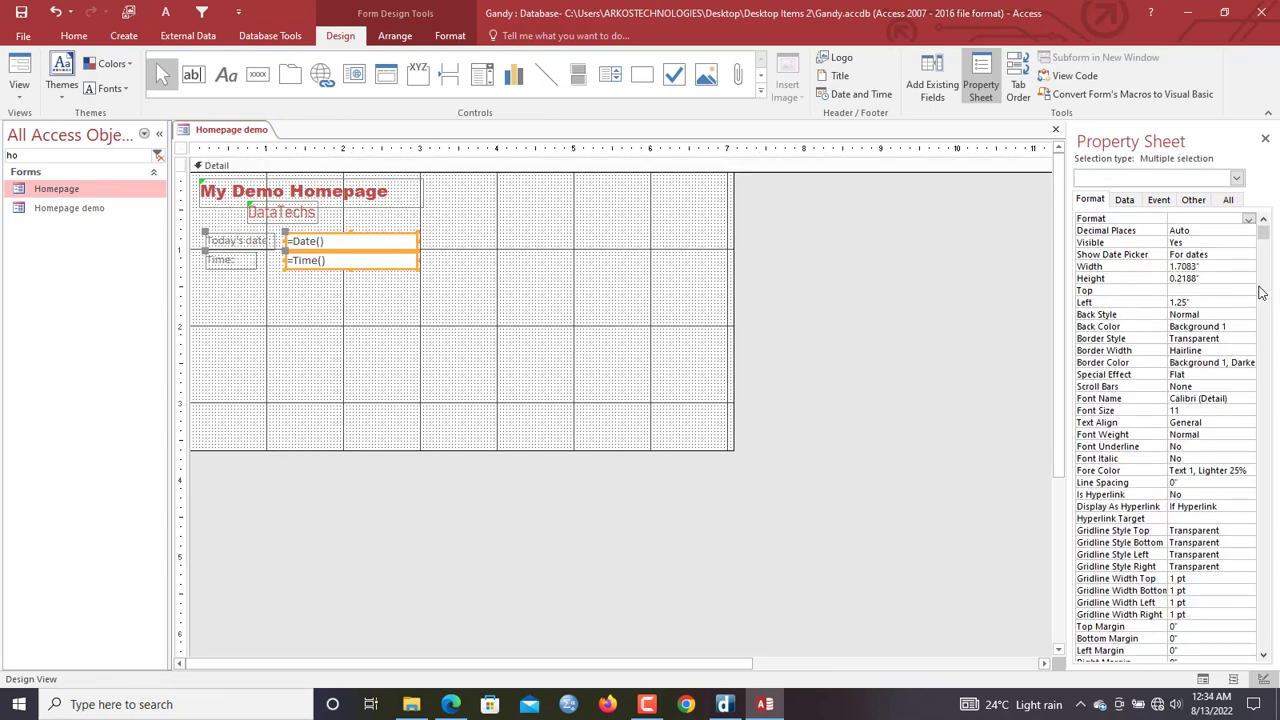
pyautogui.click(1124, 199)
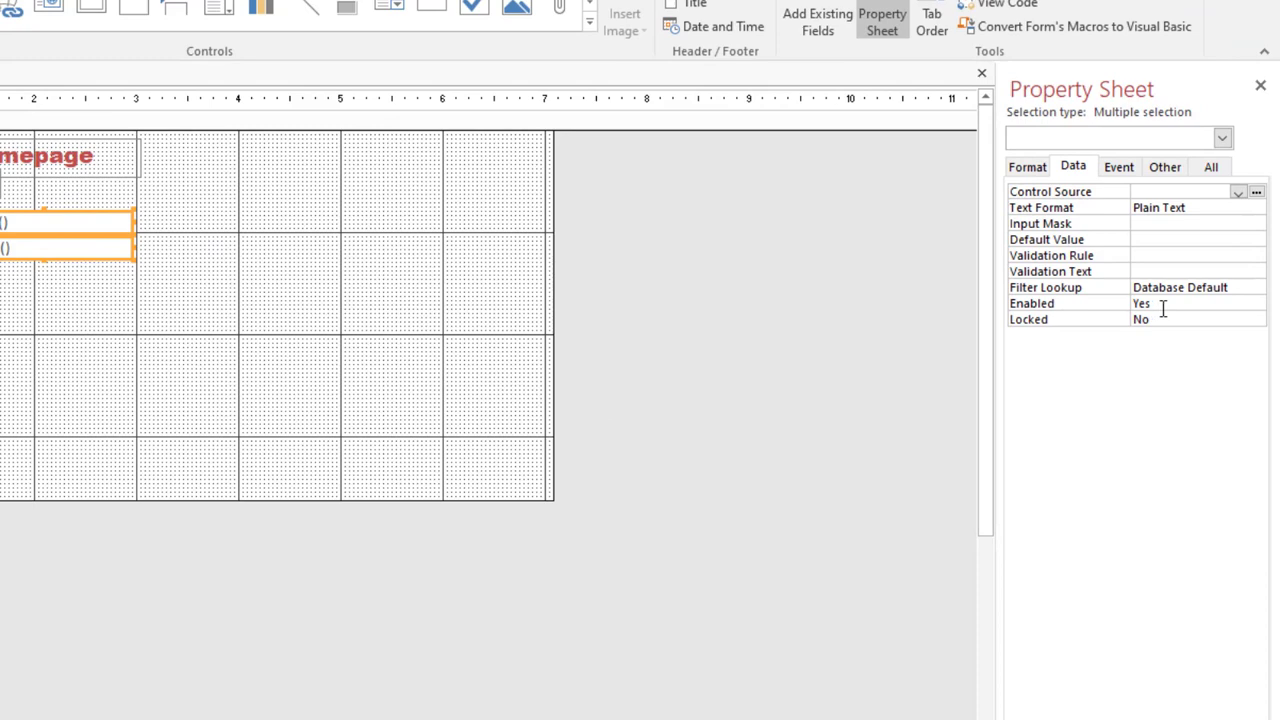
pyautogui.doubleClick(1160, 306)
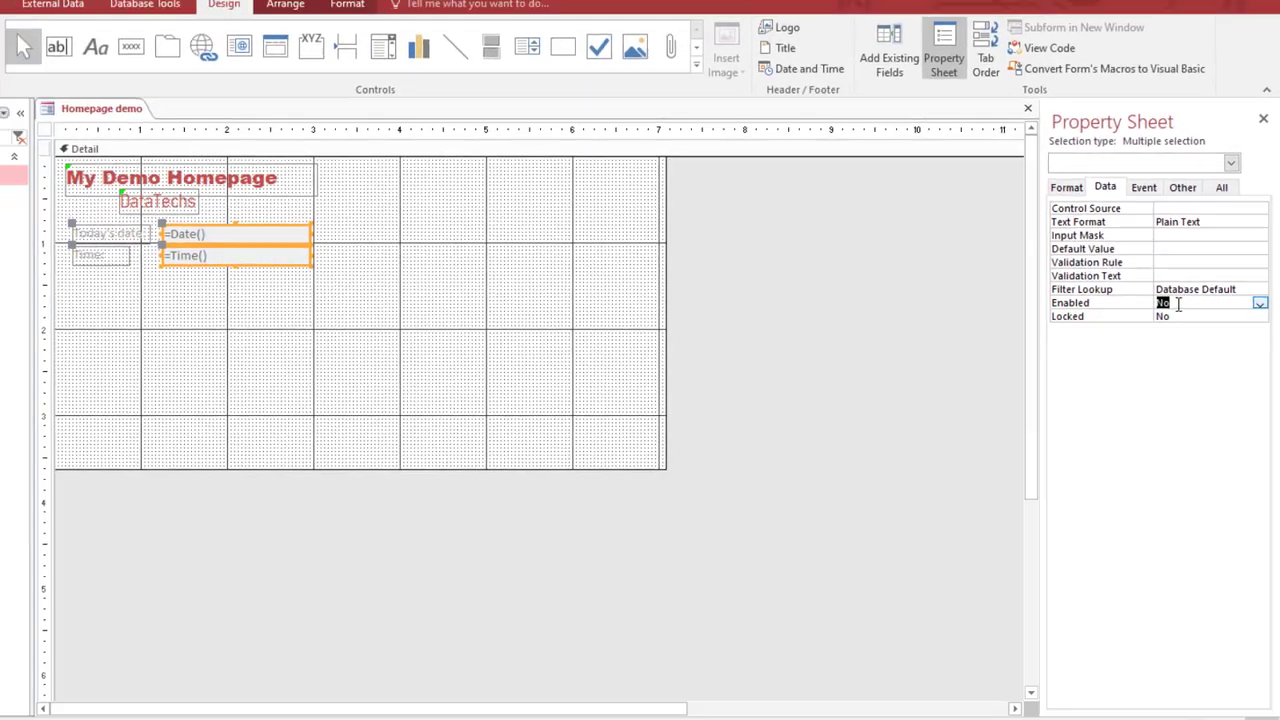
pyautogui.click(342, 227)
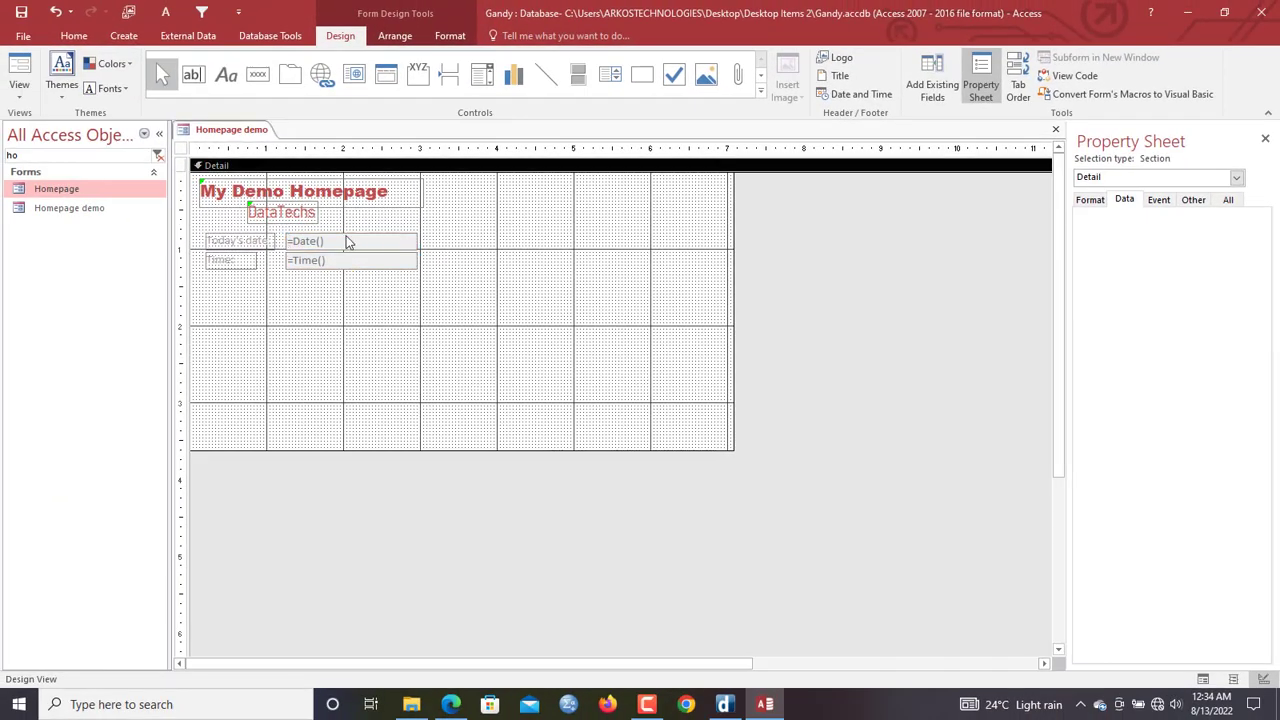
# Set the Locked property of both the date and time text boxes to Yes
pyautogui.moveTo(453, 245); pyautogui.dragTo(352, 280)
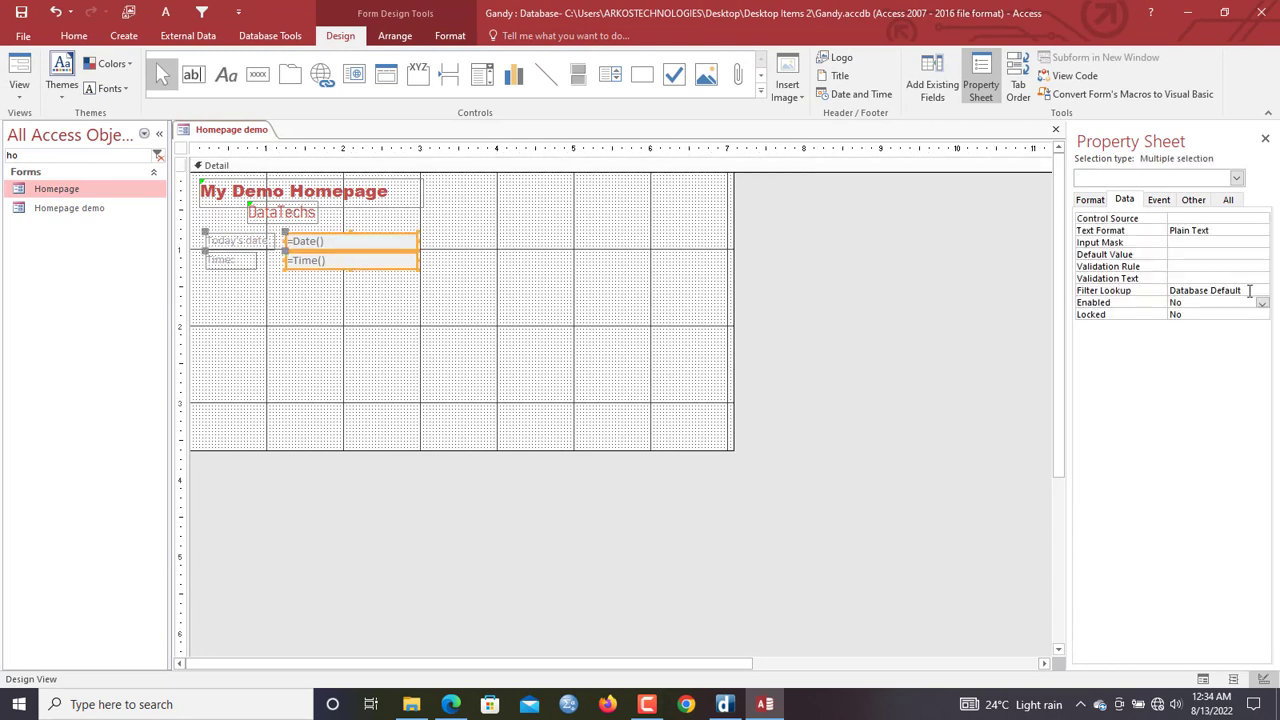
pyautogui.click(1188, 314)
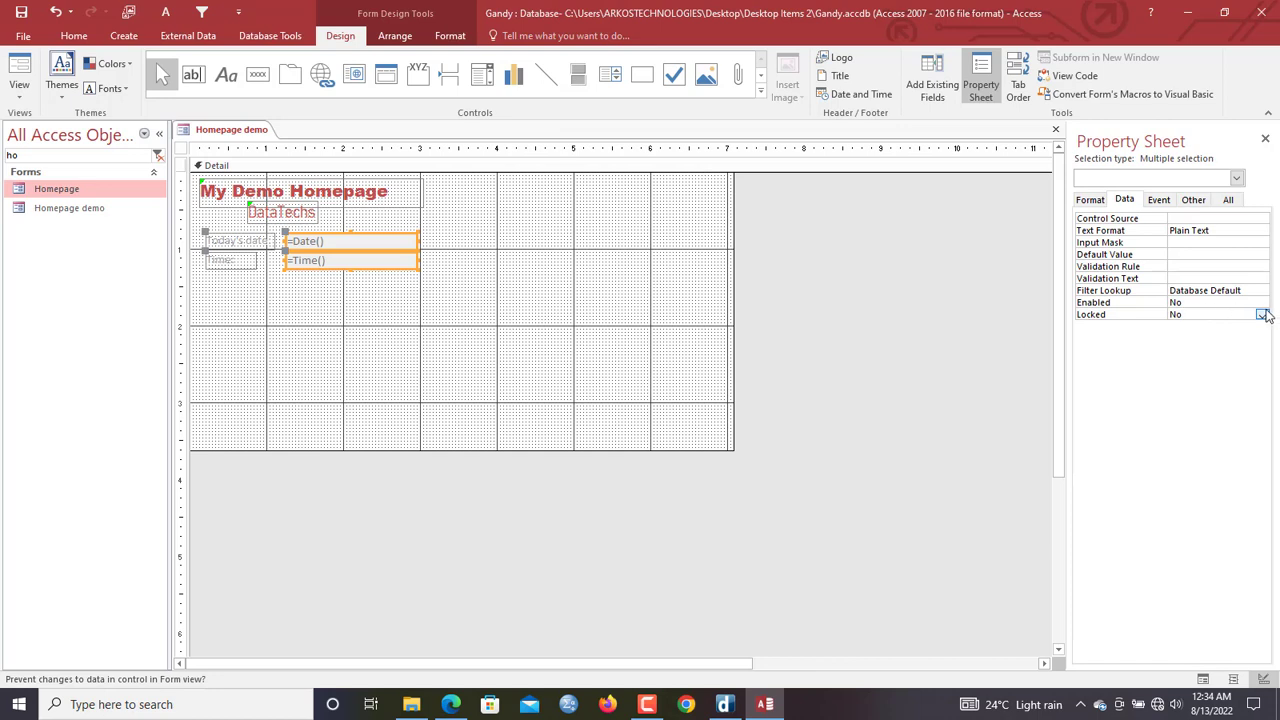
pyautogui.click(1263, 315)
pyautogui.click(1212, 327)
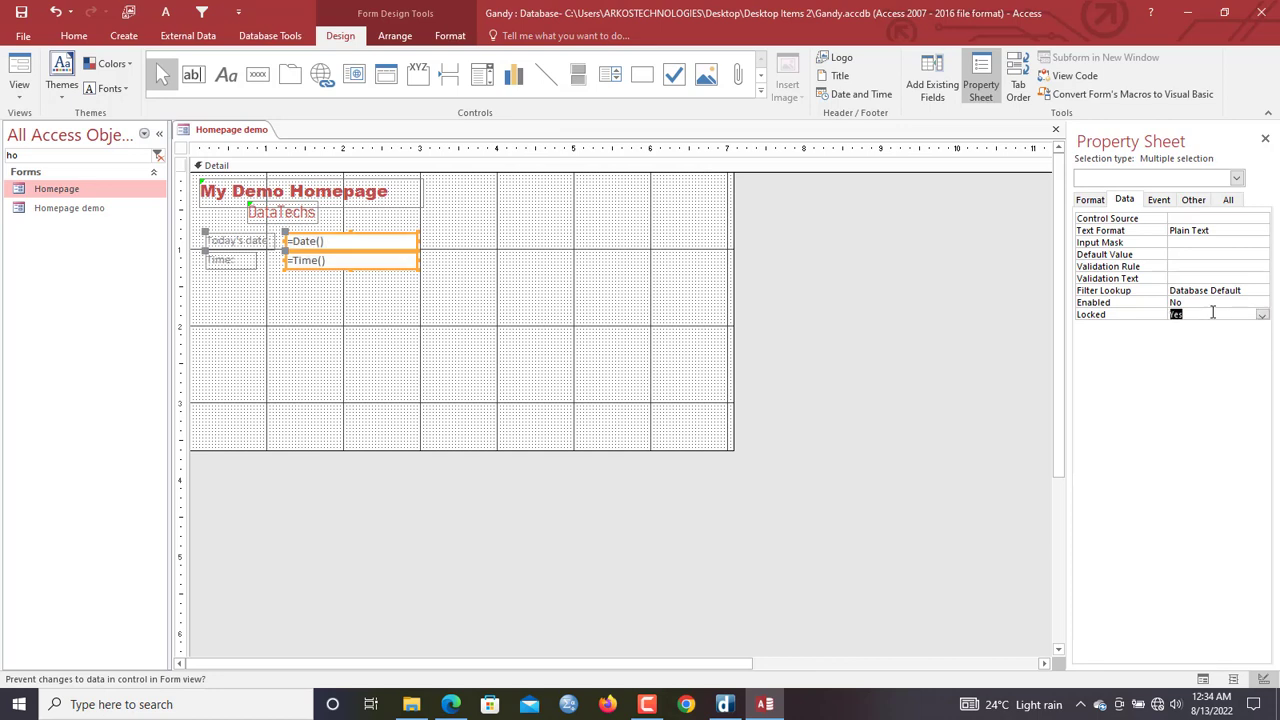
pyautogui.doubleClick(1212, 313)
pyautogui.doubleClick(1212, 313)
# Check the appearance of the date and time text boxes in Form View, and return to Design View
pyautogui.rightClick(243, 128)
pyautogui.click(287, 195)
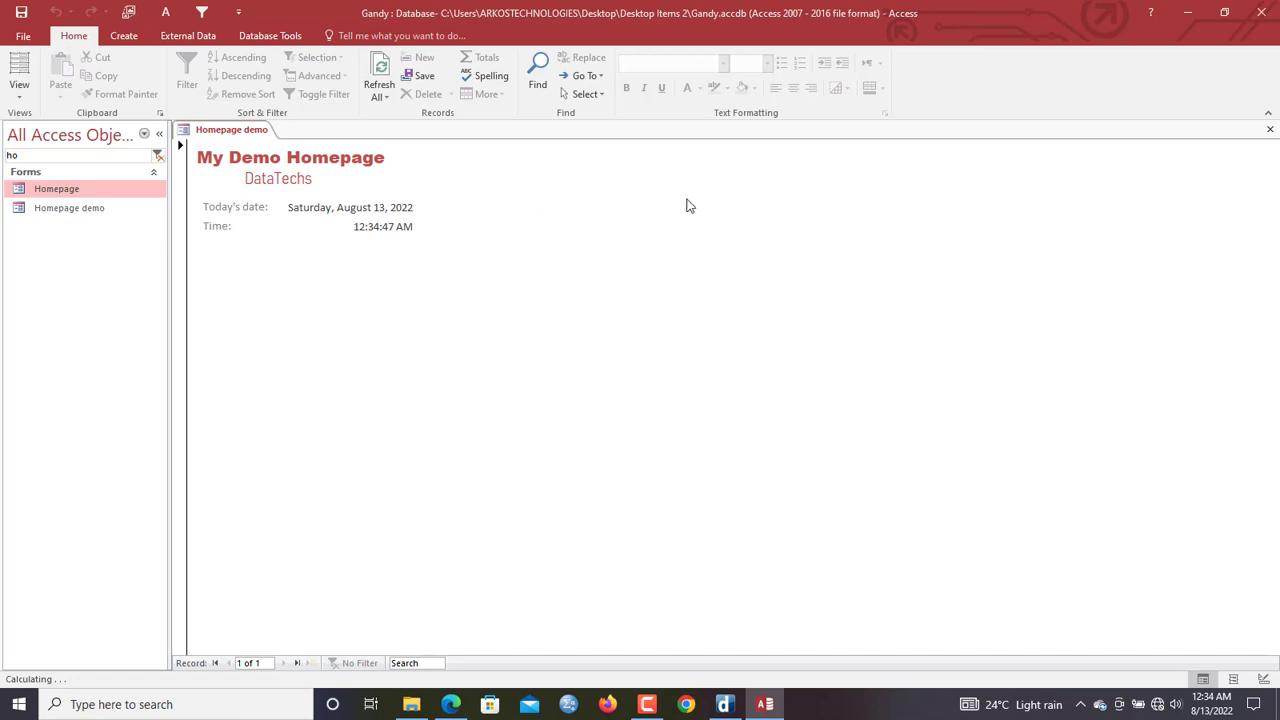
pyautogui.rightClick(505, 163)
pyautogui.click(553, 209)
pyautogui.click(480, 290)
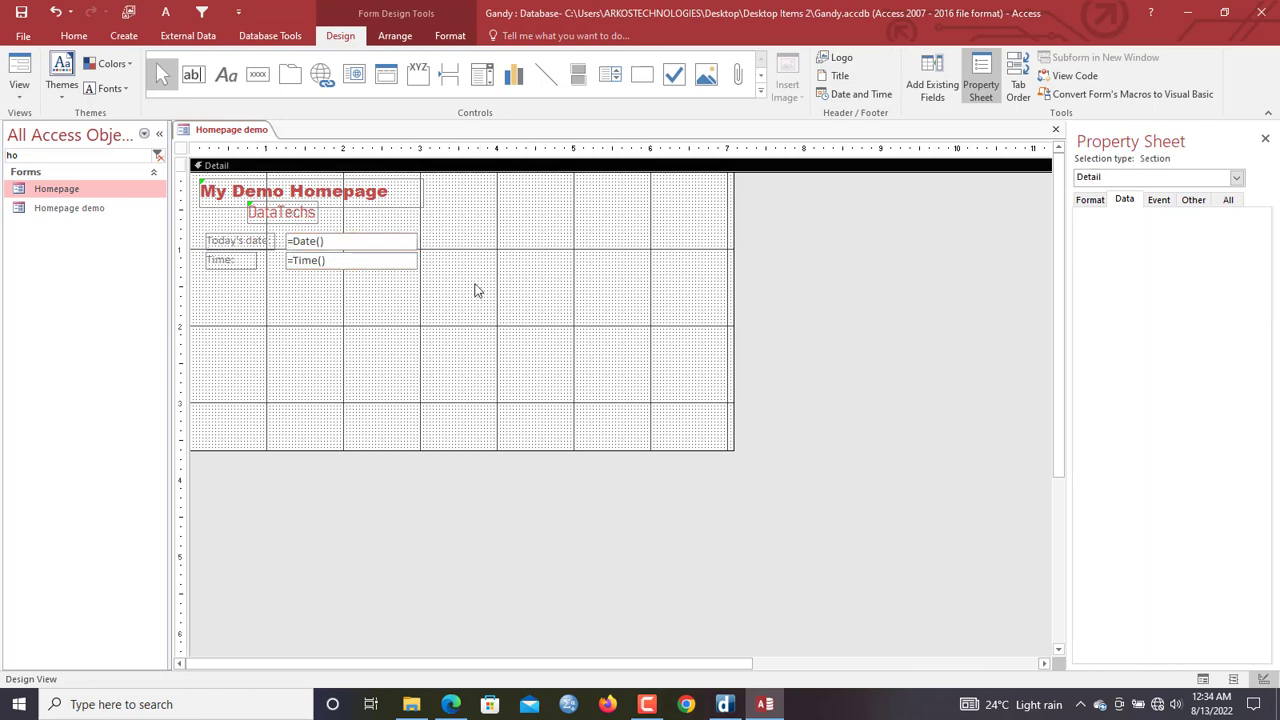
# Rename the time text box, the one with the control source =Time(), to Stime
pyautogui.click(360, 261)
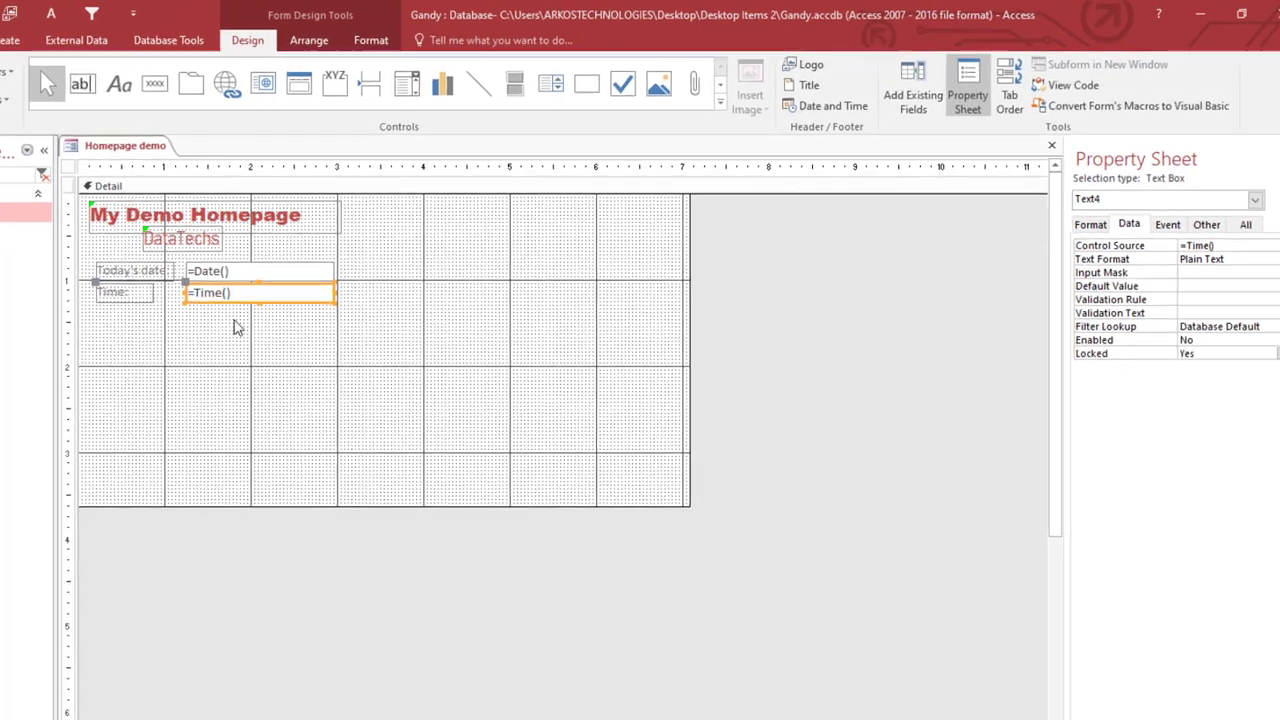
pyautogui.click(330, 288)
pyautogui.click(312, 264)
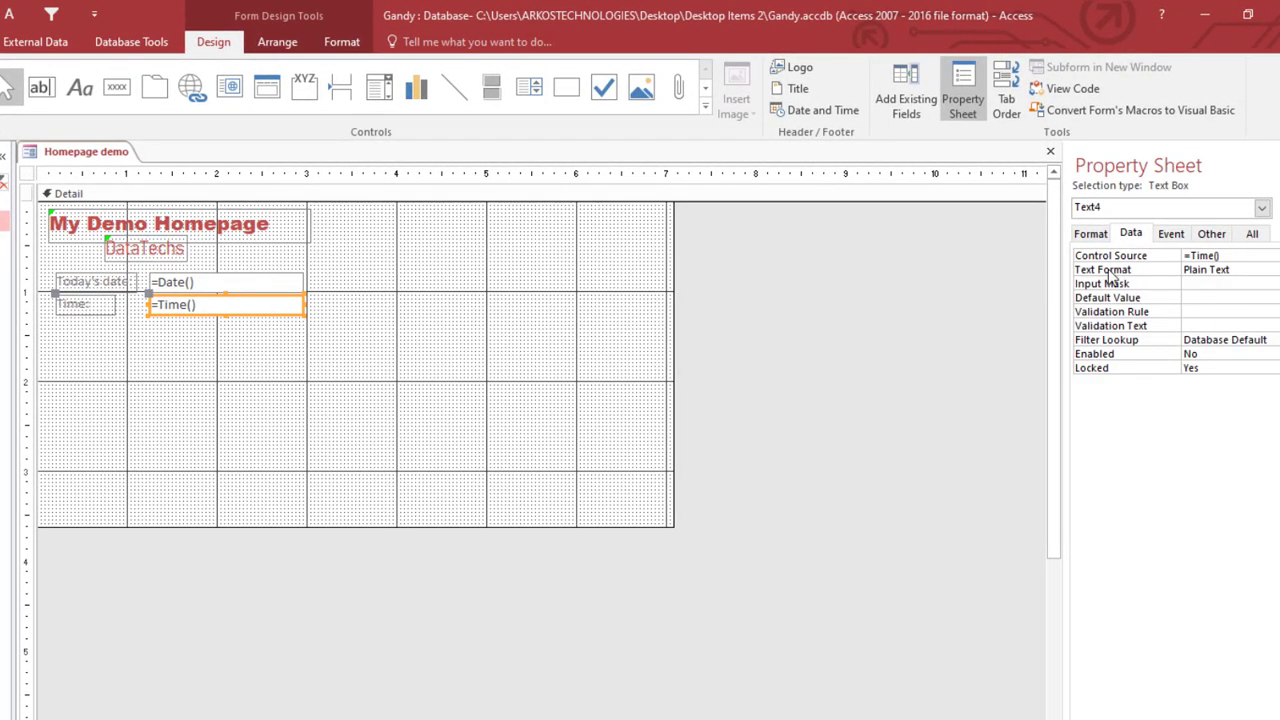
pyautogui.click(1213, 238)
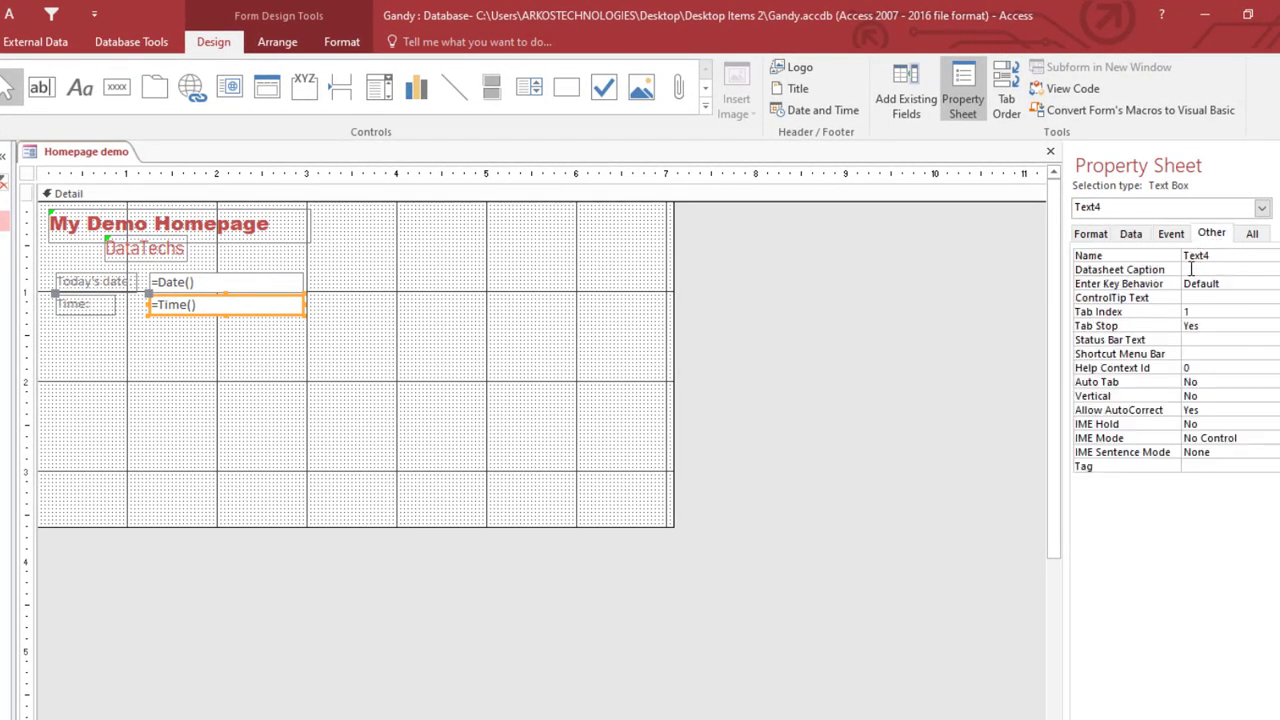
pyautogui.moveTo(1218, 255); pyautogui.dragTo(1136, 255)
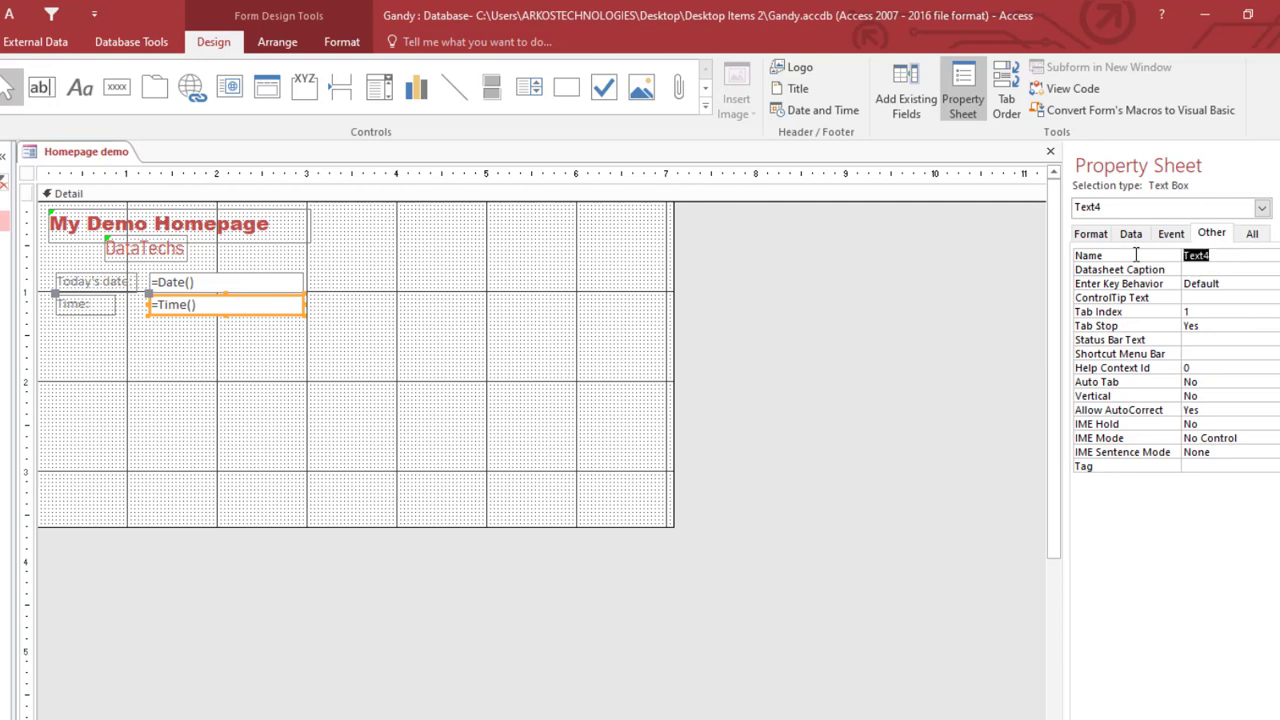
pyautogui.write('Stime')
pyautogui.press('Return')
pyautogui.click(431, 252)
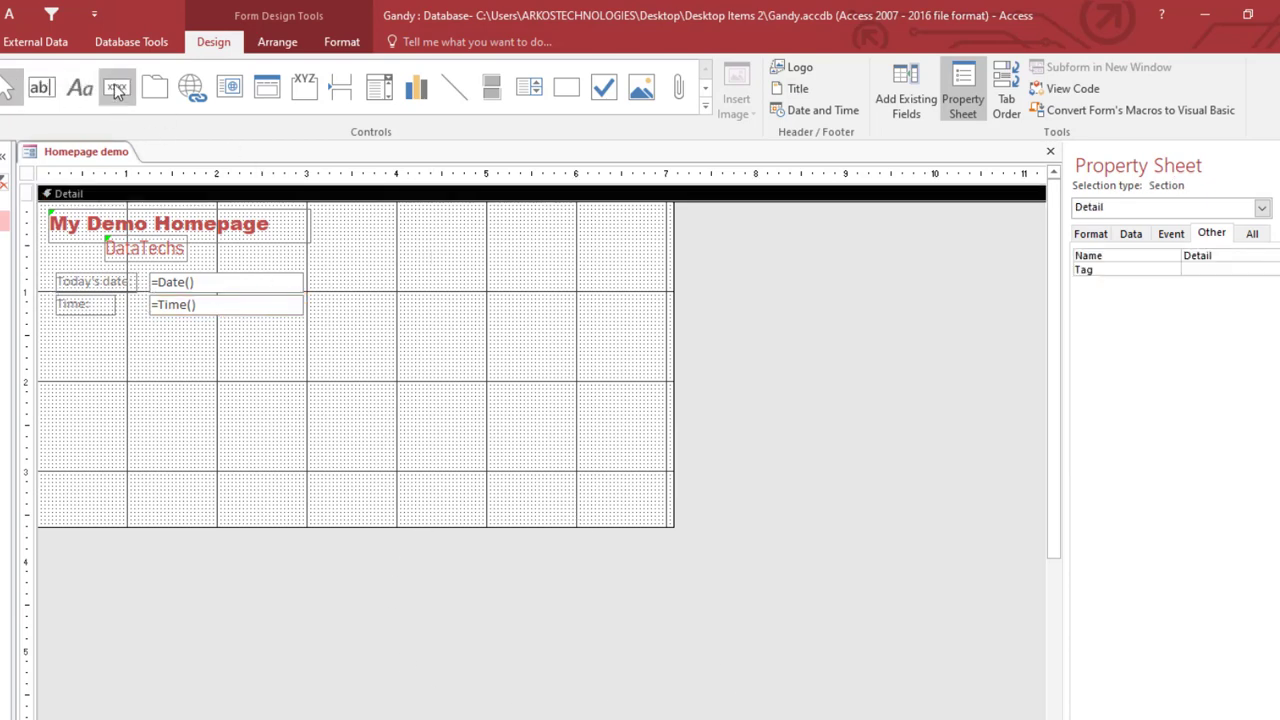
# Draw a new text box about 2.1 inches wide across from the date row and delete its attached label
pyautogui.click(40, 88)
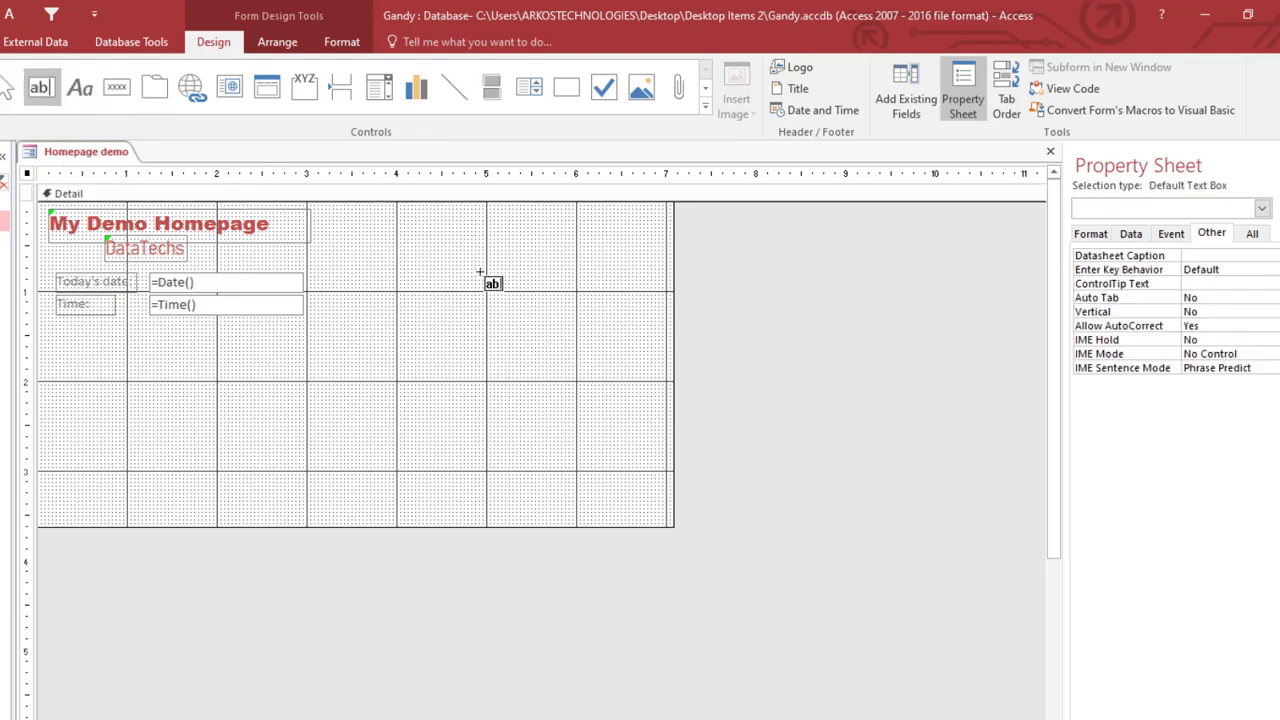
pyautogui.moveTo(468, 266)
pyautogui.mouseDown()
pyautogui.moveTo(654, 300)
pyautogui.moveTo(660, 290)
pyautogui.mouseUp()
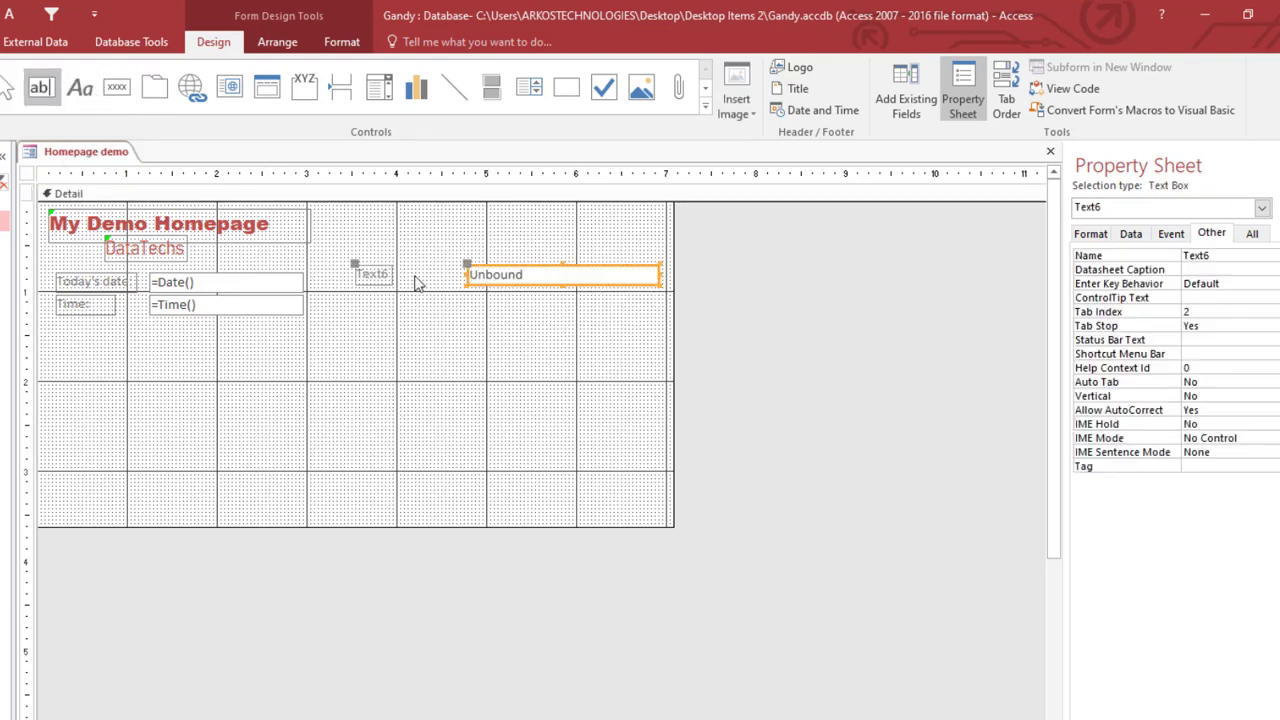
pyautogui.click(381, 271)
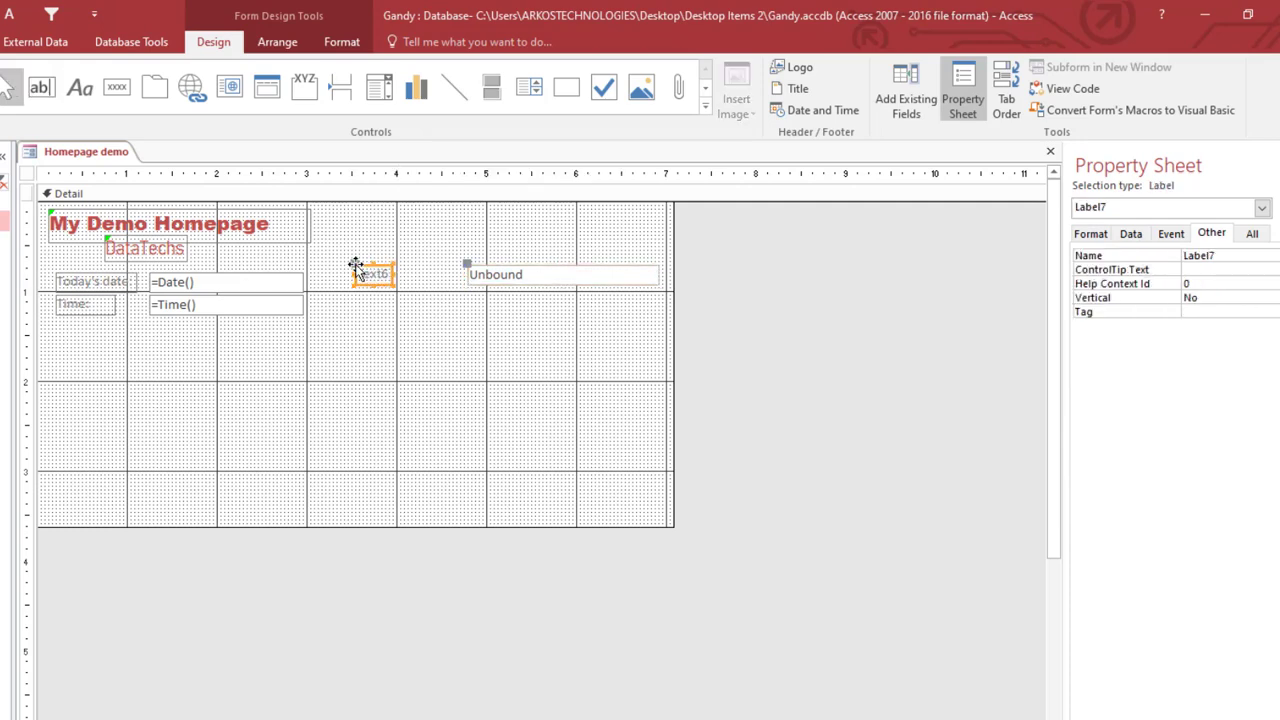
pyautogui.press('Delete')
# Widen and reposition the new unbound text box so it spans from about 4.1 to 6.8 inches on the horizontal ruler
pyautogui.click(494, 270)
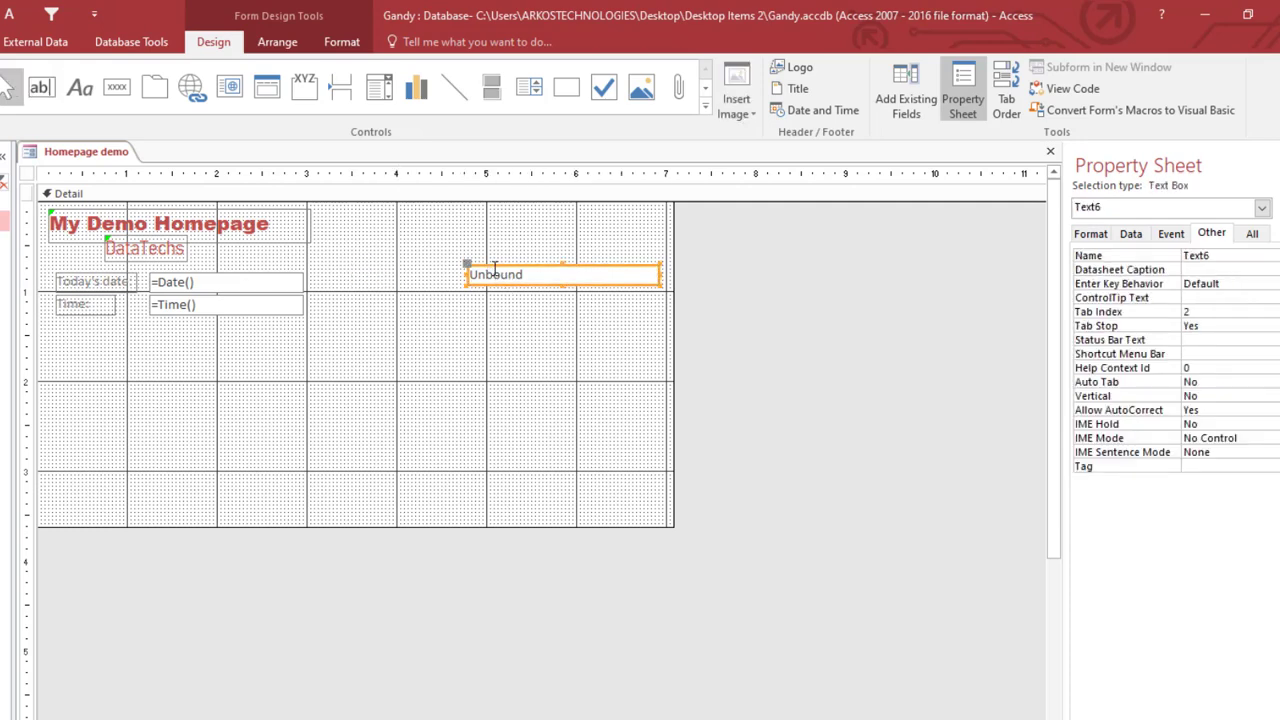
pyautogui.moveTo(466, 265); pyautogui.dragTo(409, 271)
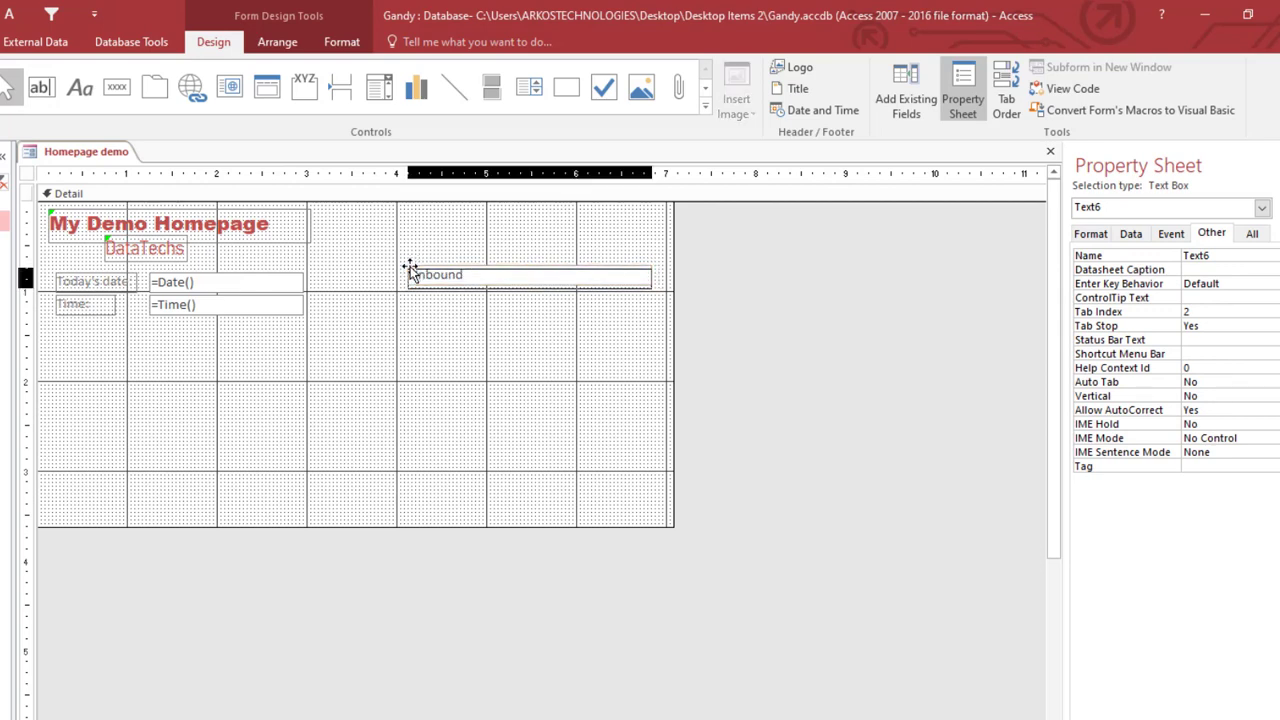
pyautogui.click(468, 281)
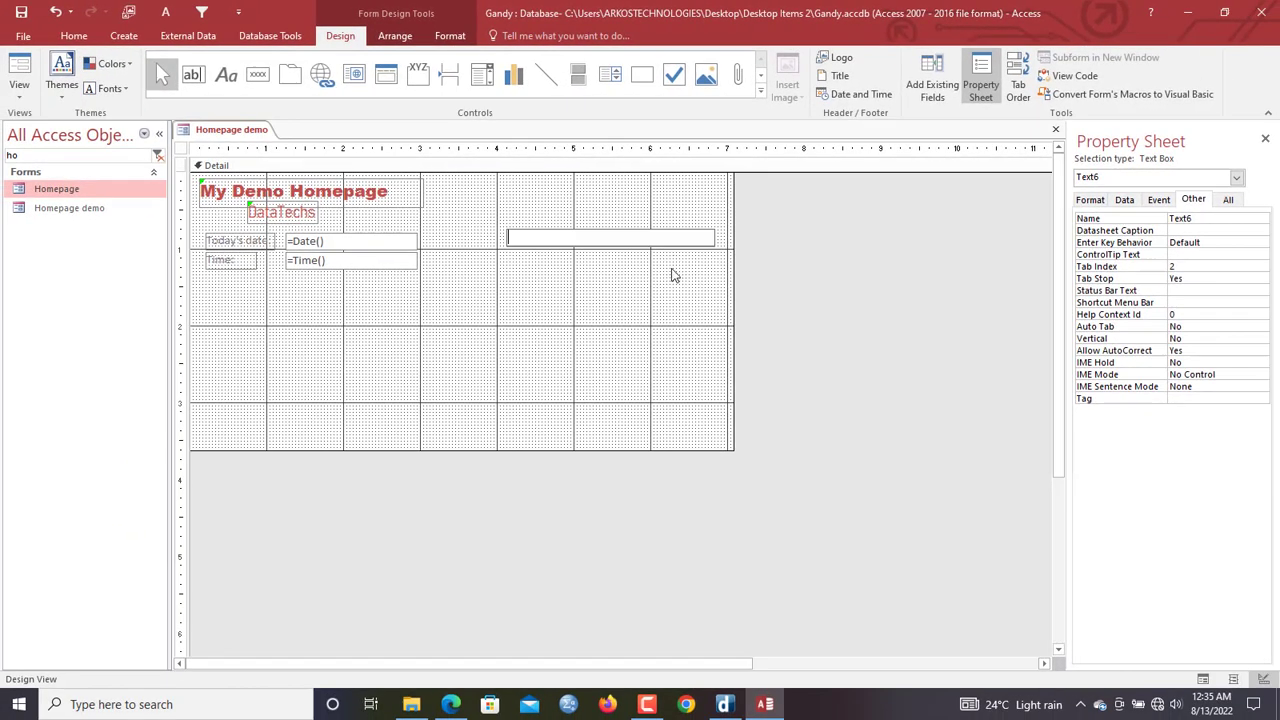
pyautogui.click(672, 275)
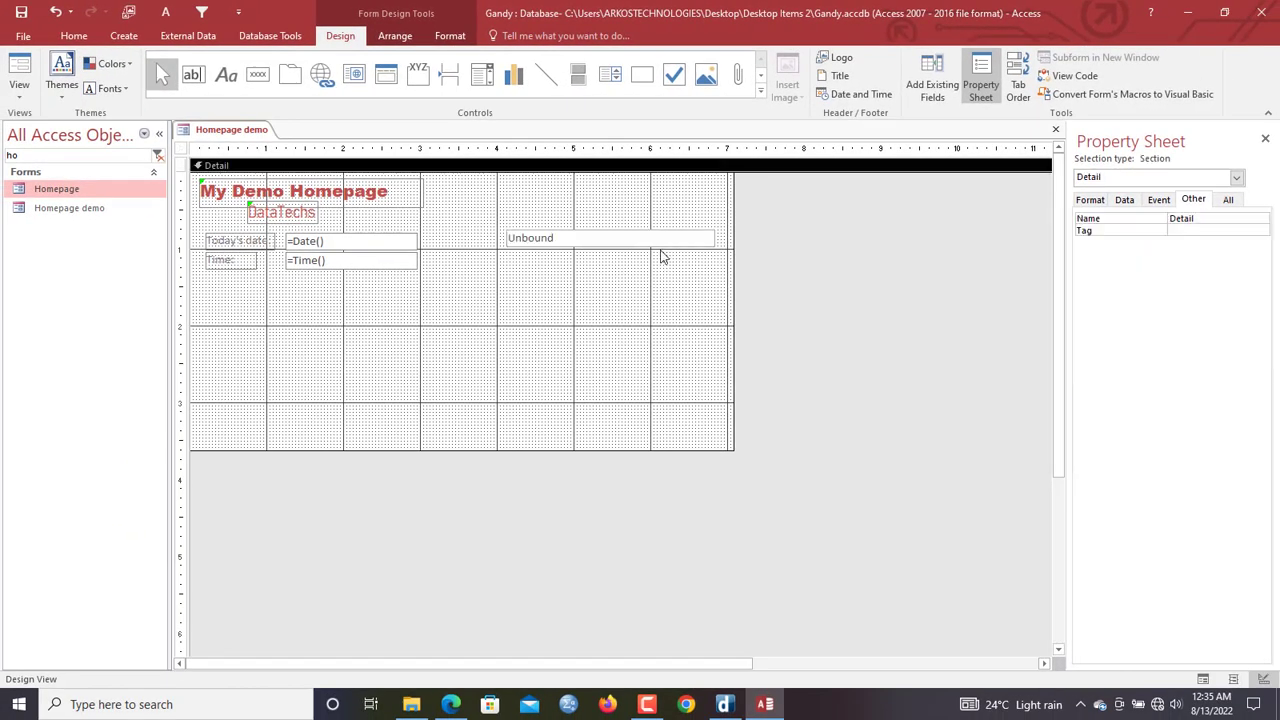
pyautogui.click(660, 241)
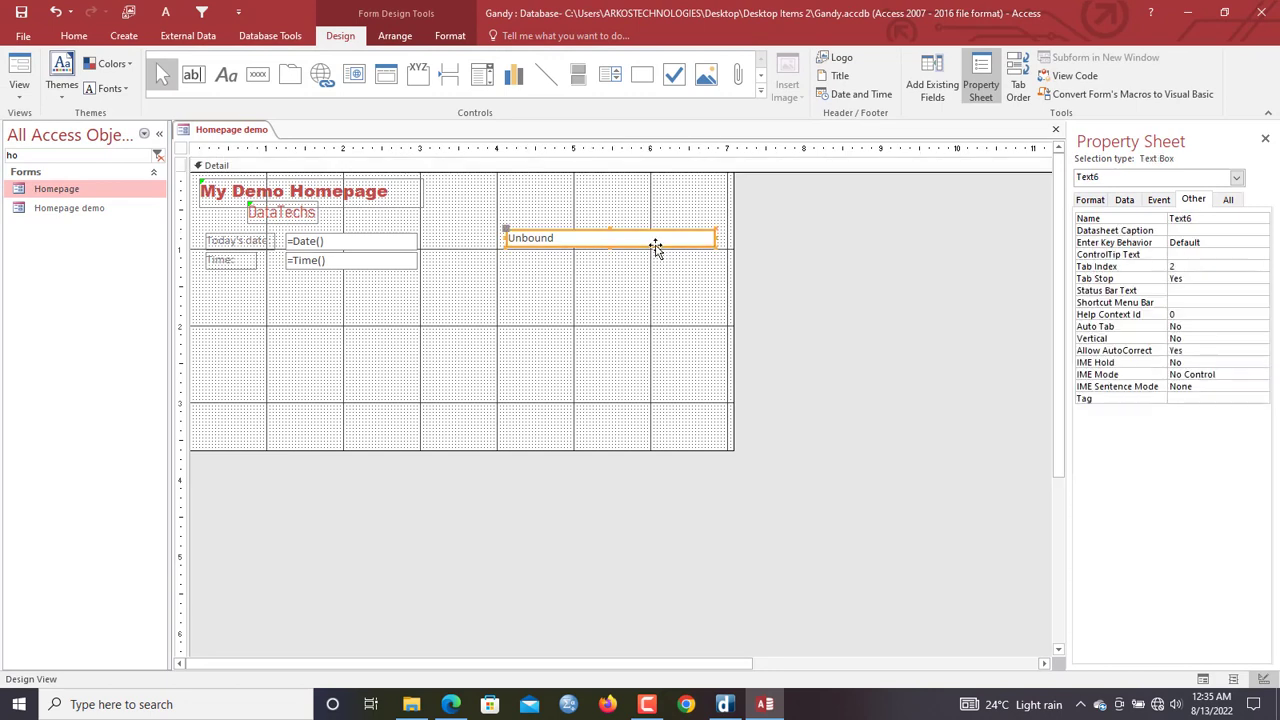
pyautogui.click(1124, 199)
pyautogui.click(1200, 219)
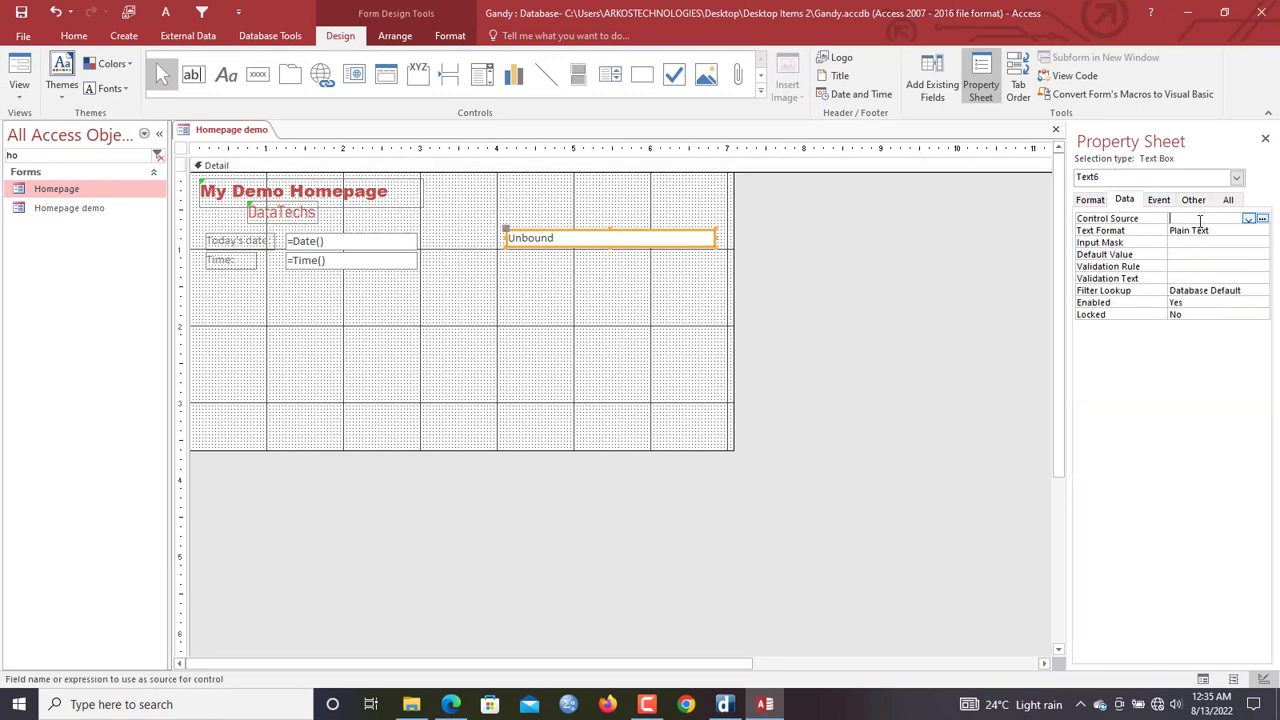
pyautogui.click(1262, 220)
pyautogui.moveTo(709, 130); pyautogui.dragTo(698, 156)
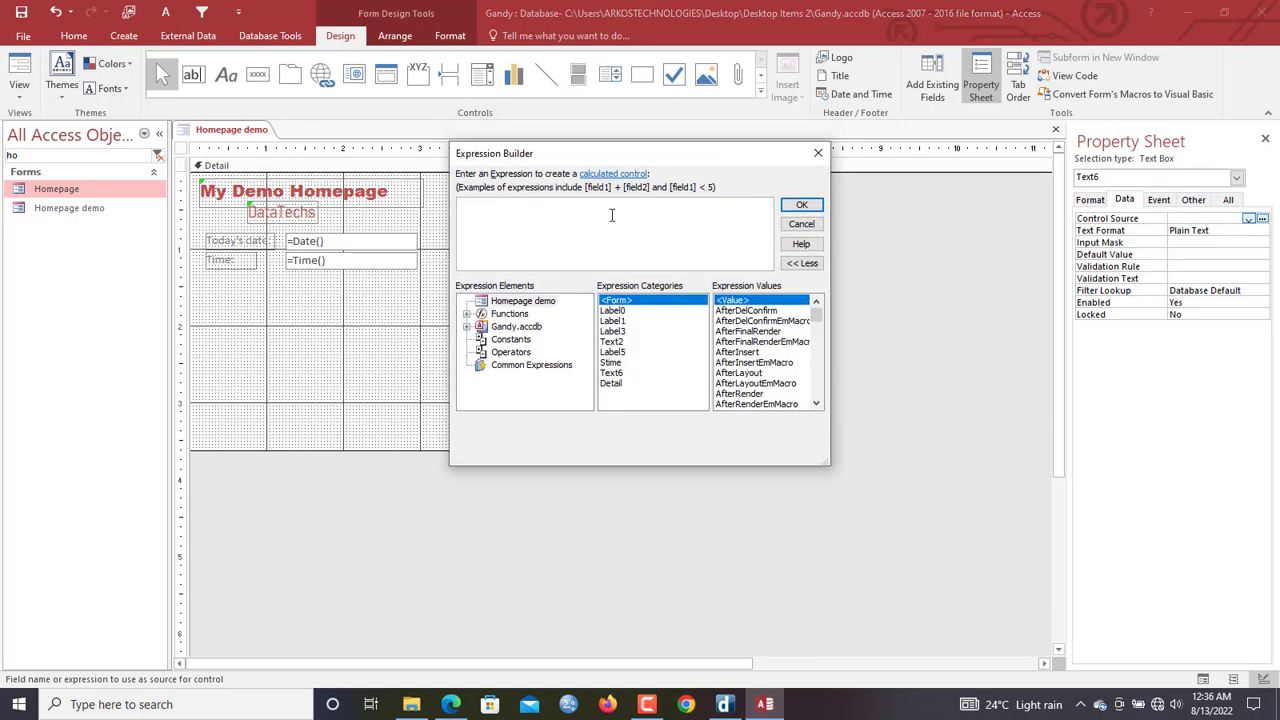
pyautogui.write('=I')
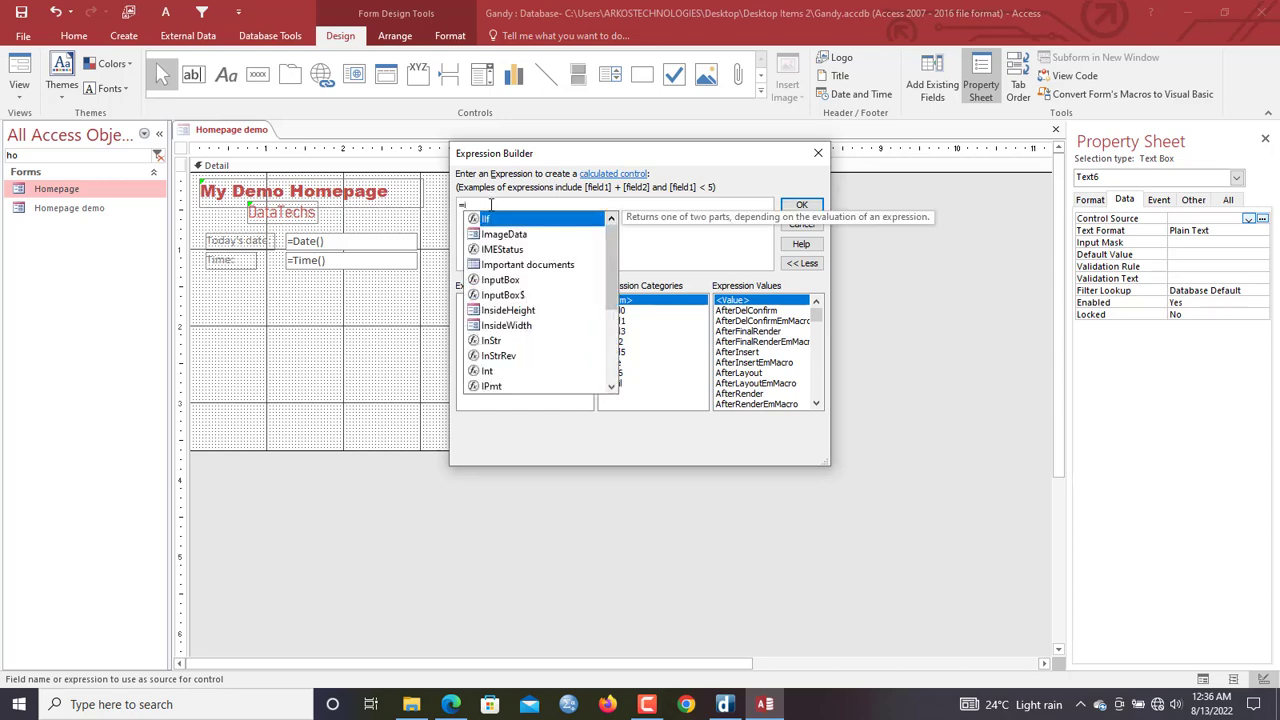
pyautogui.doubleClick(506, 221)
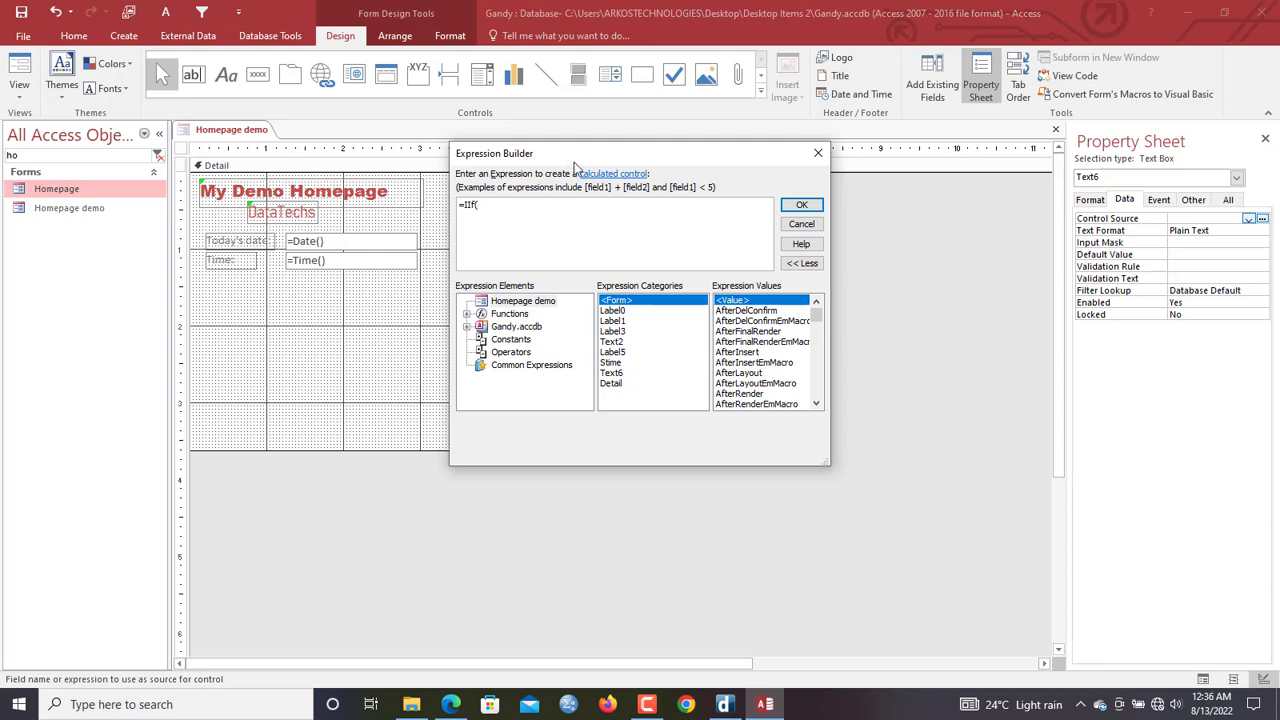
pyautogui.moveTo(574, 162); pyautogui.dragTo(509, 211)
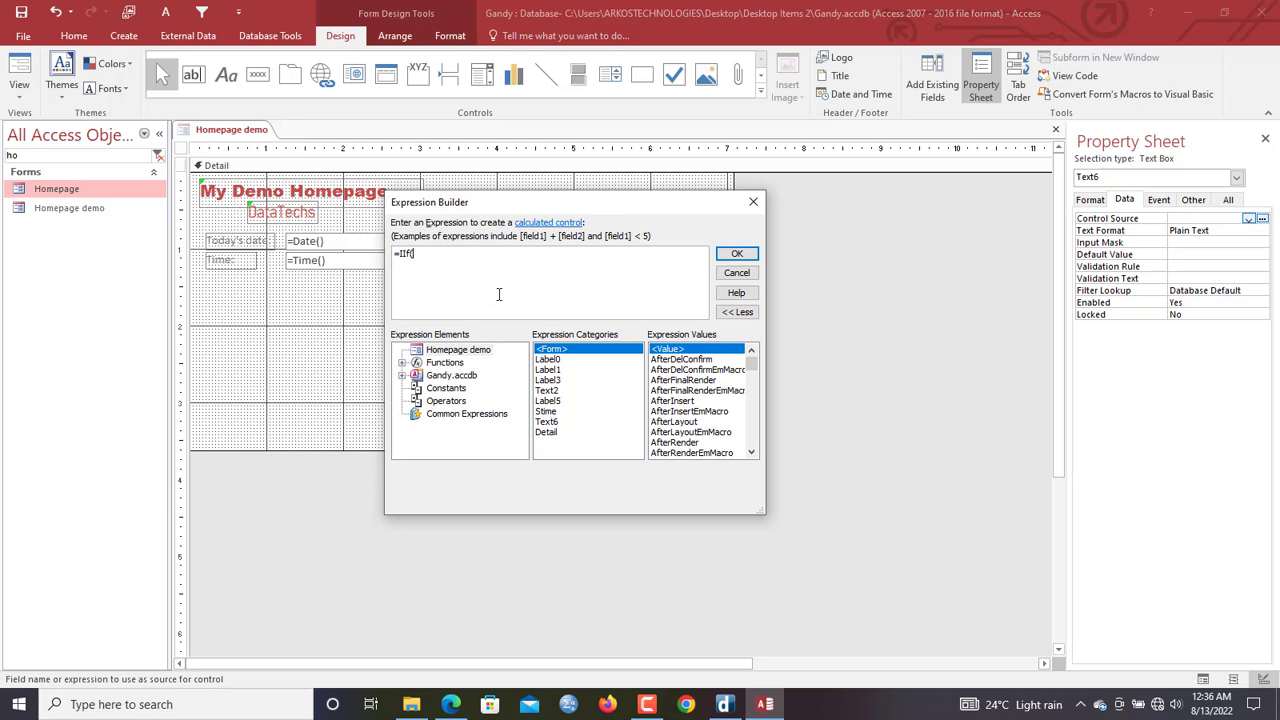
pyautogui.rightClick(648, 713)
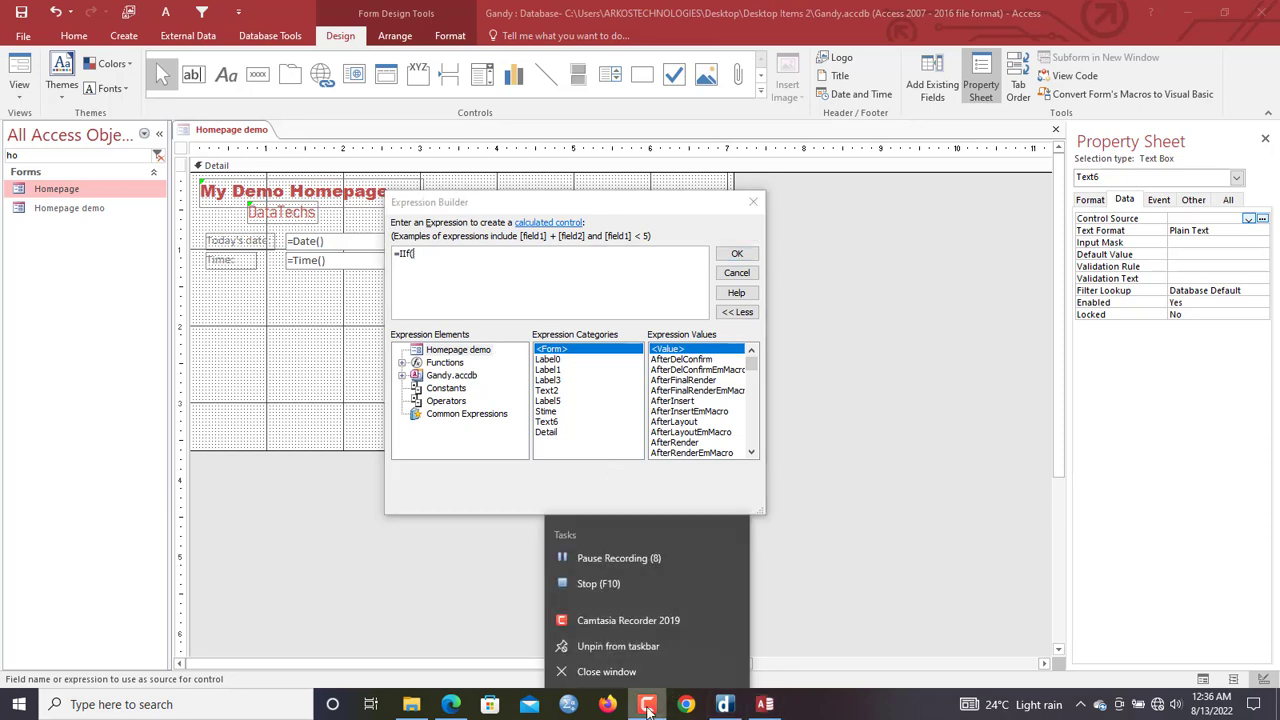
pyautogui.click(607, 557)
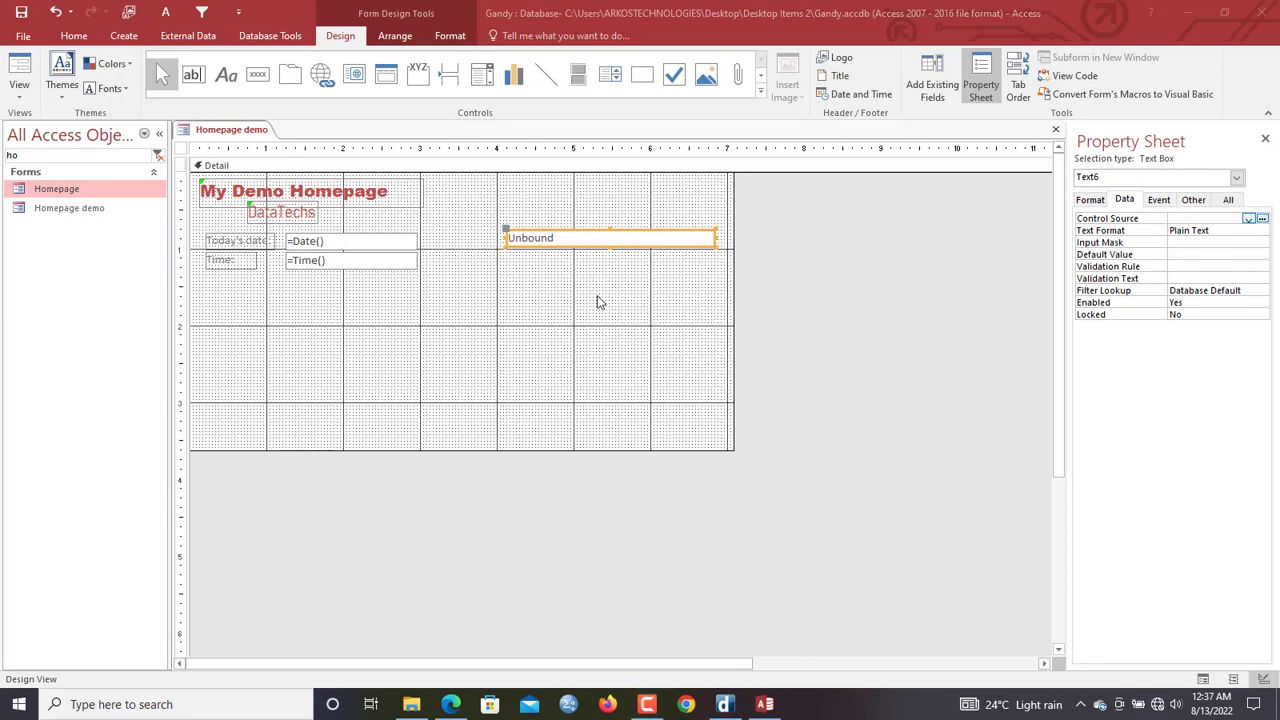
# Build the unbound text box's control source: =IIf([Stime]>TimeSerial(0,0,1) And [Stime]<TimeSerial(11,59,59),"Good morning! user.",IIf([Stime]>TimeSerial(12,0,1) And [Stime]<TimeSerial(17,0,0),"Good Afternoon! user","Good Evening! user."))
pyautogui.click(588, 255)
pyautogui.click(584, 240)
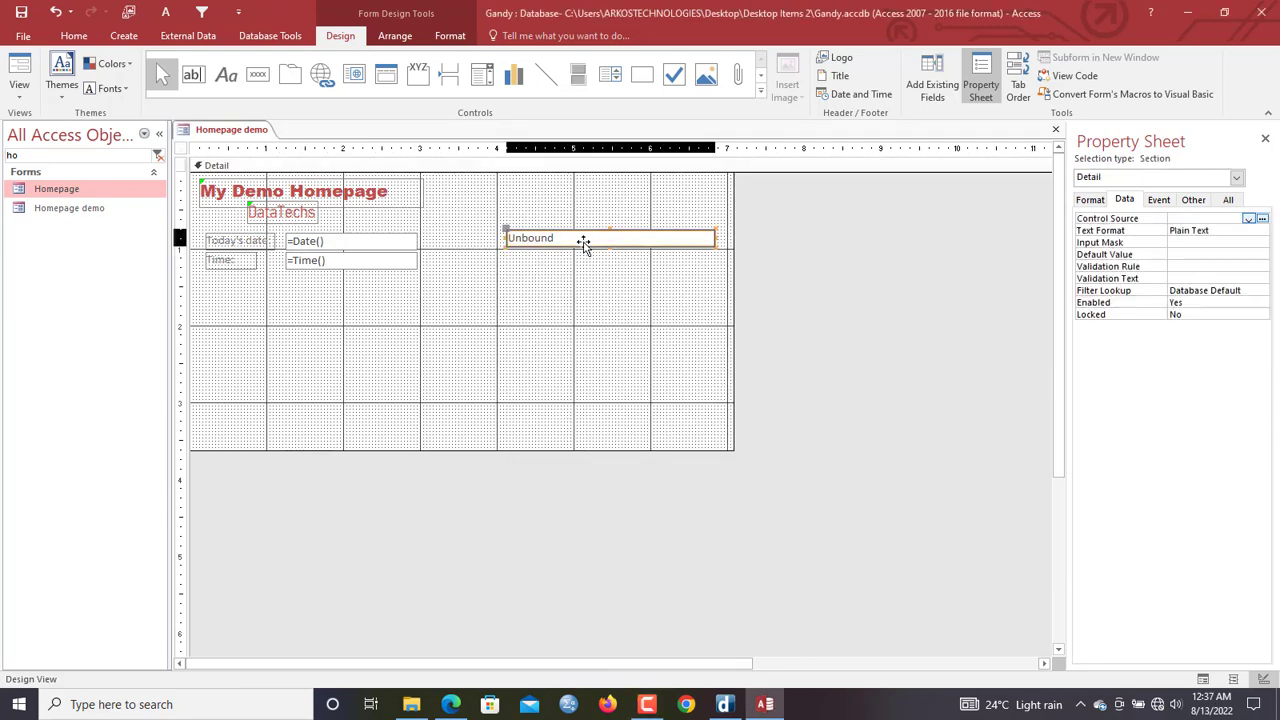
pyautogui.click(1260, 219)
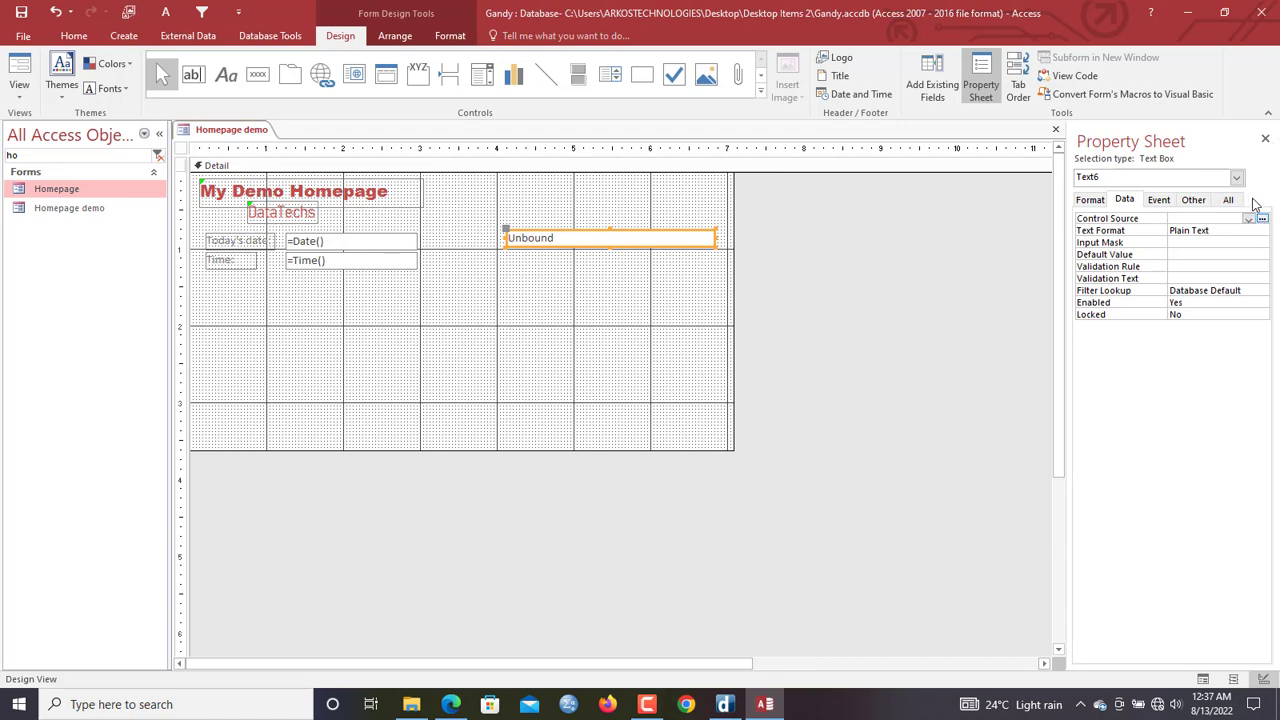
pyautogui.click(1263, 219)
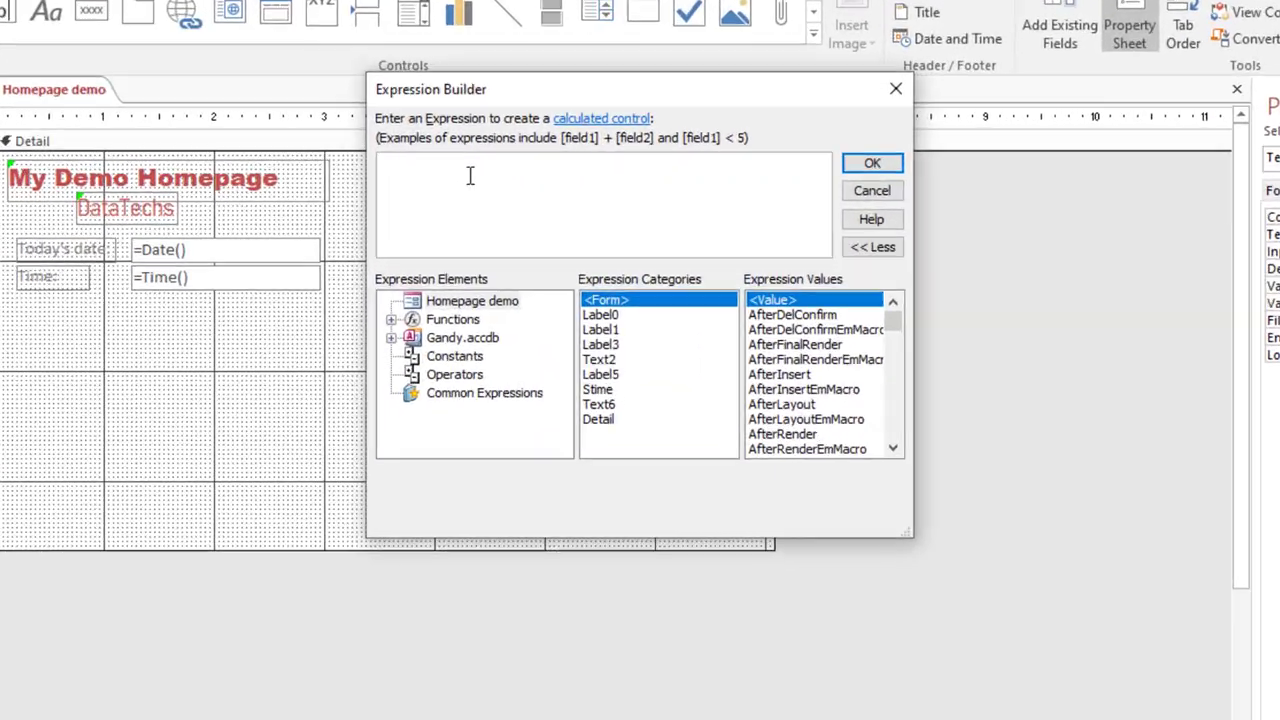
pyautogui.write('=IIf([Stime]>TimeSerial(0,0,1) And [Stime]<TimeSerial(11,59,59),"Good morning! user.",IIf([Stime]>TimeSerial(12,0,1) And [Stime]<TimeSerial(17,0,0),"Good Afternoon! user","Good Evening! user."))')
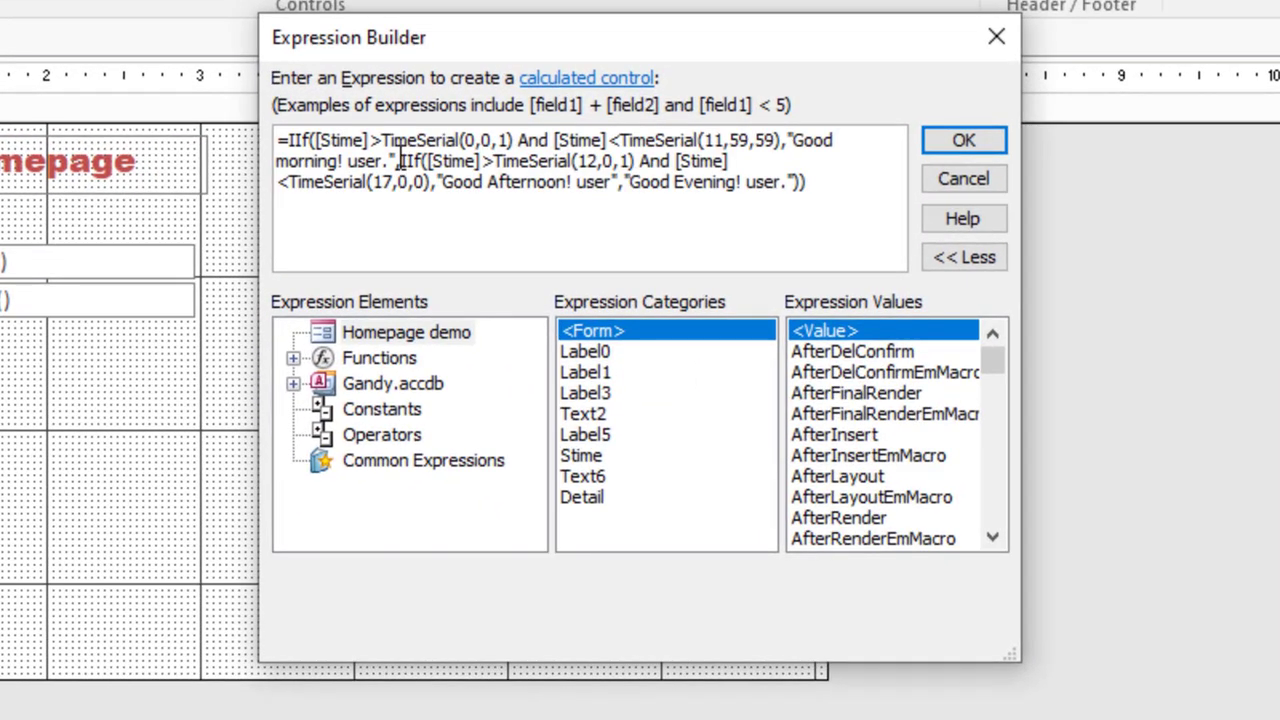
pyautogui.moveTo(639, 39); pyautogui.dragTo(514, 174)
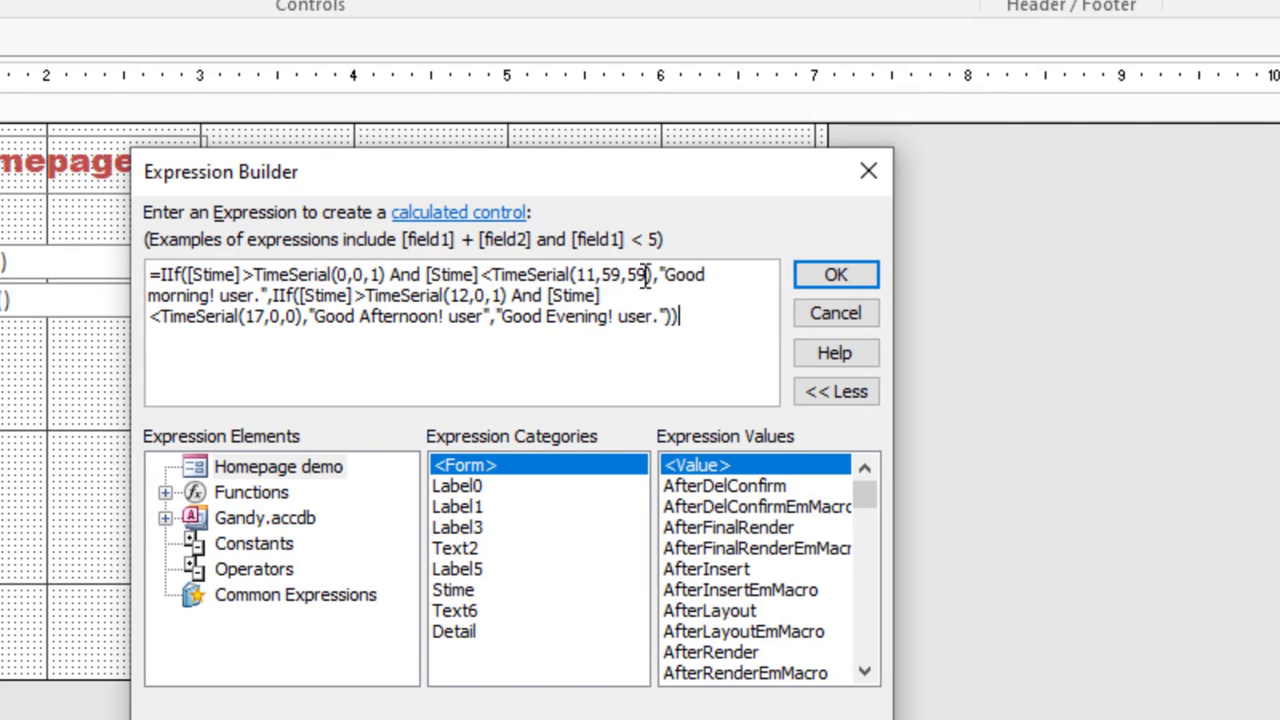
pyautogui.moveTo(705, 325); pyautogui.dragTo(70, 200)
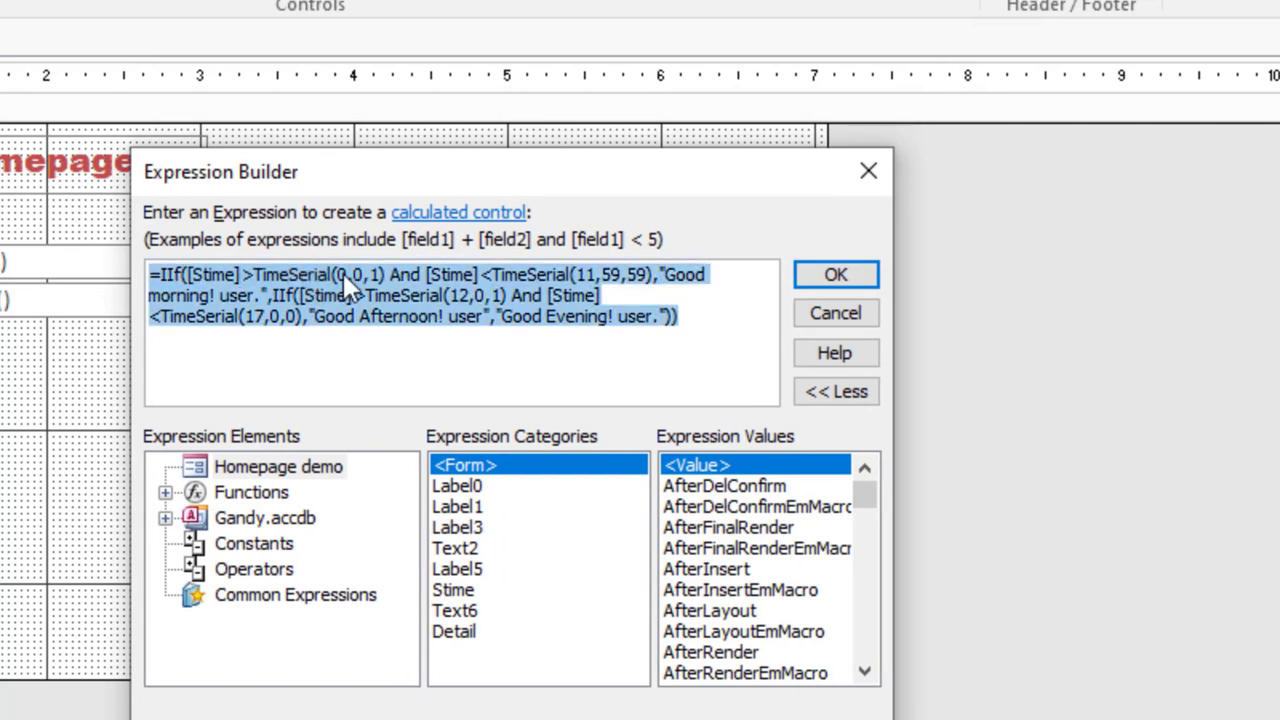
pyautogui.click(390, 302)
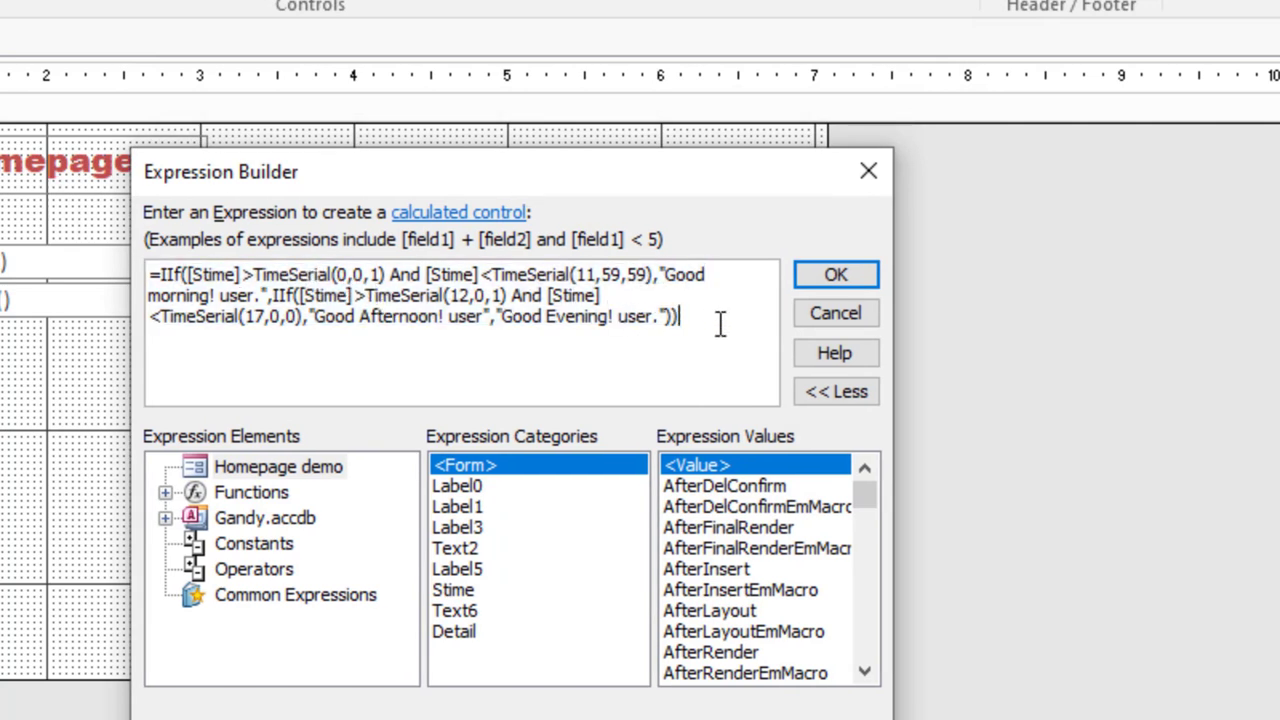
pyautogui.moveTo(434, 175); pyautogui.dragTo(263, 579)
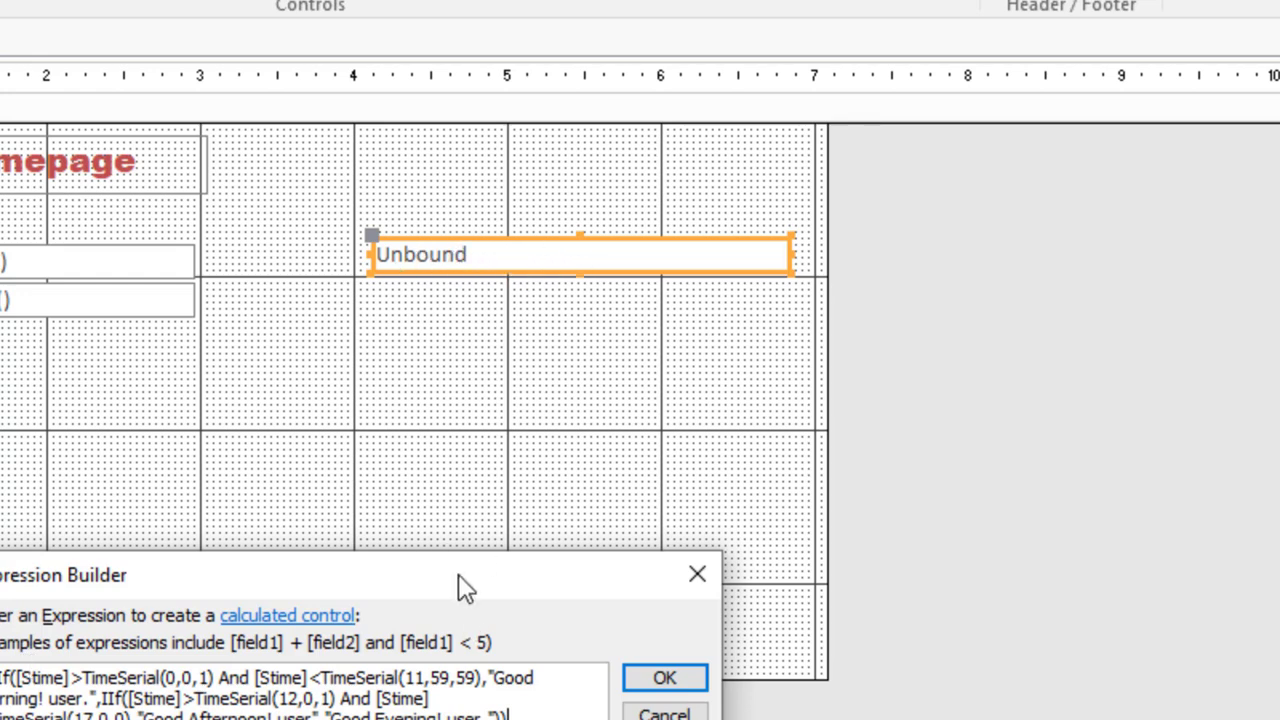
pyautogui.moveTo(458, 574); pyautogui.dragTo(539, 437)
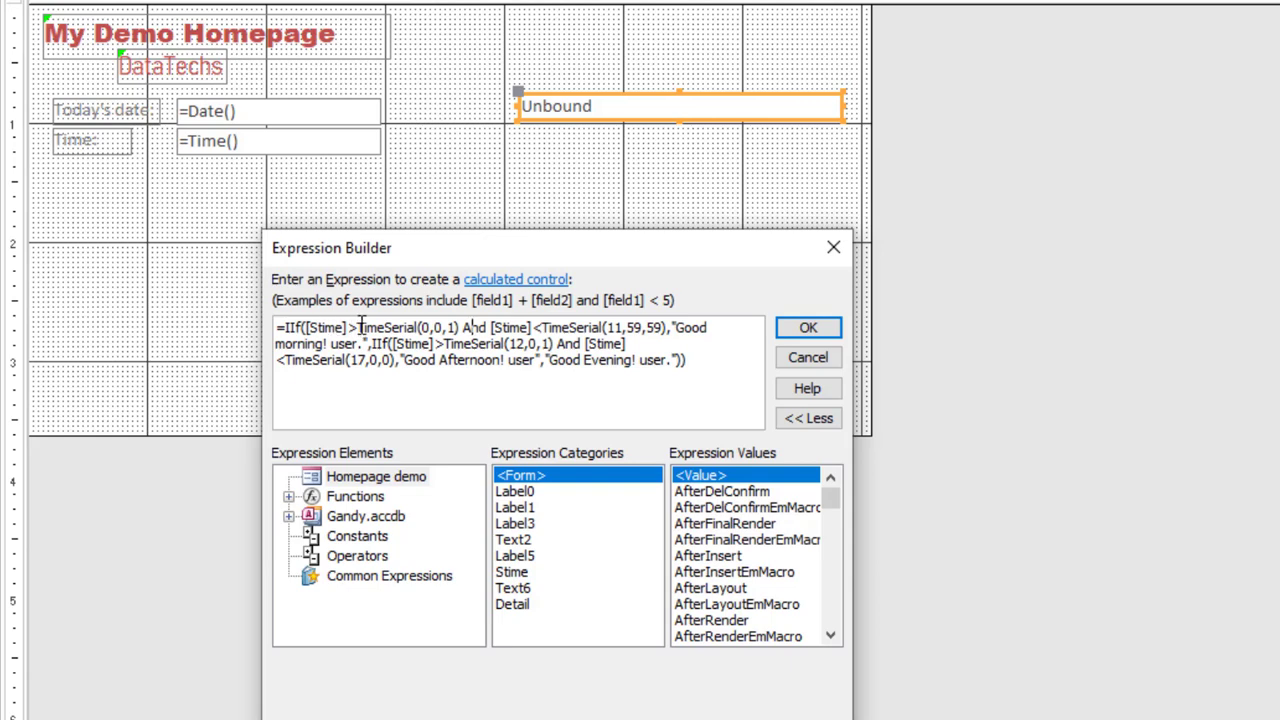
# Rewrite the And operator in the greeting expression's first time condition in capitals as AND
pyautogui.moveTo(357, 327); pyautogui.dragTo(675, 332)
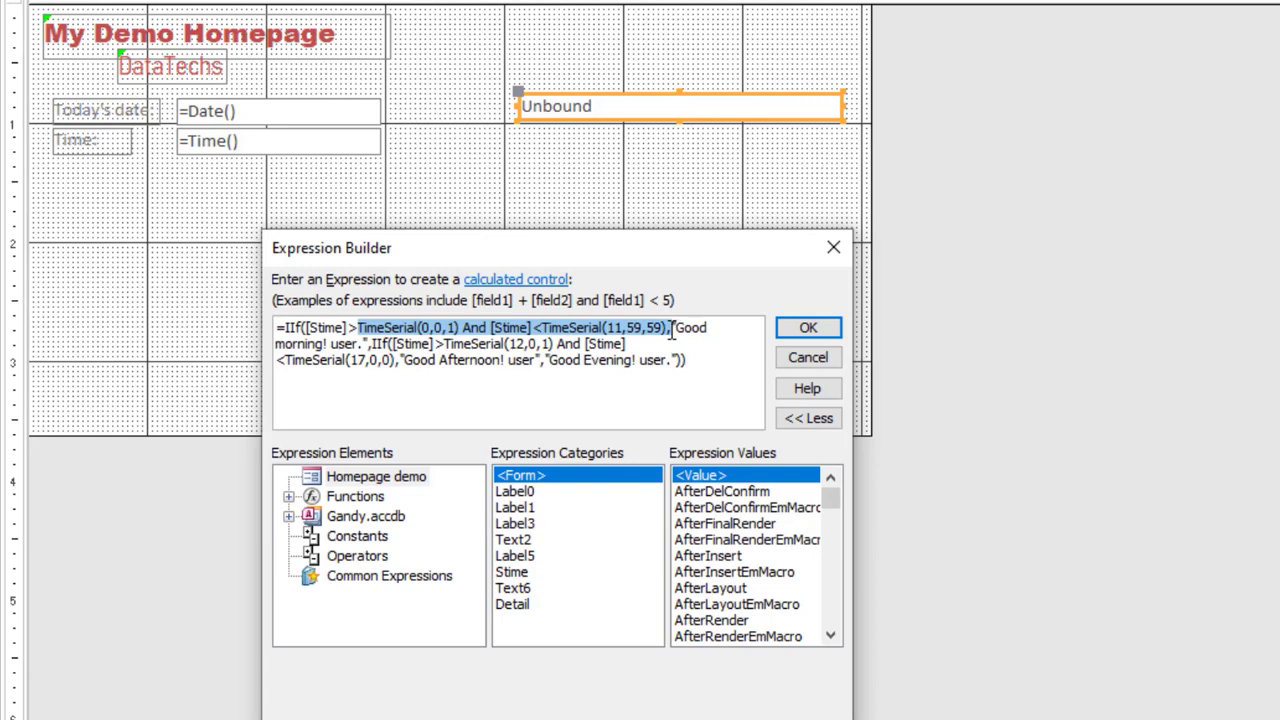
pyautogui.doubleClick(474, 328)
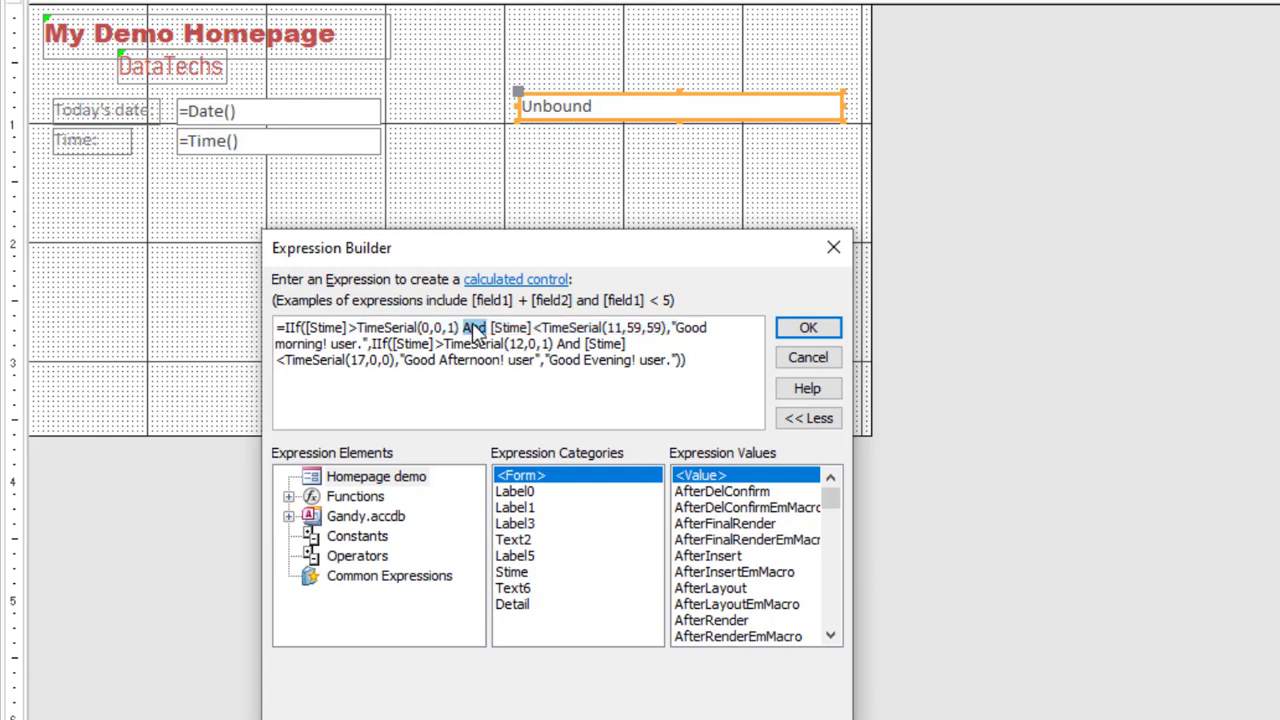
pyautogui.write('AND')
pyautogui.click(535, 328)
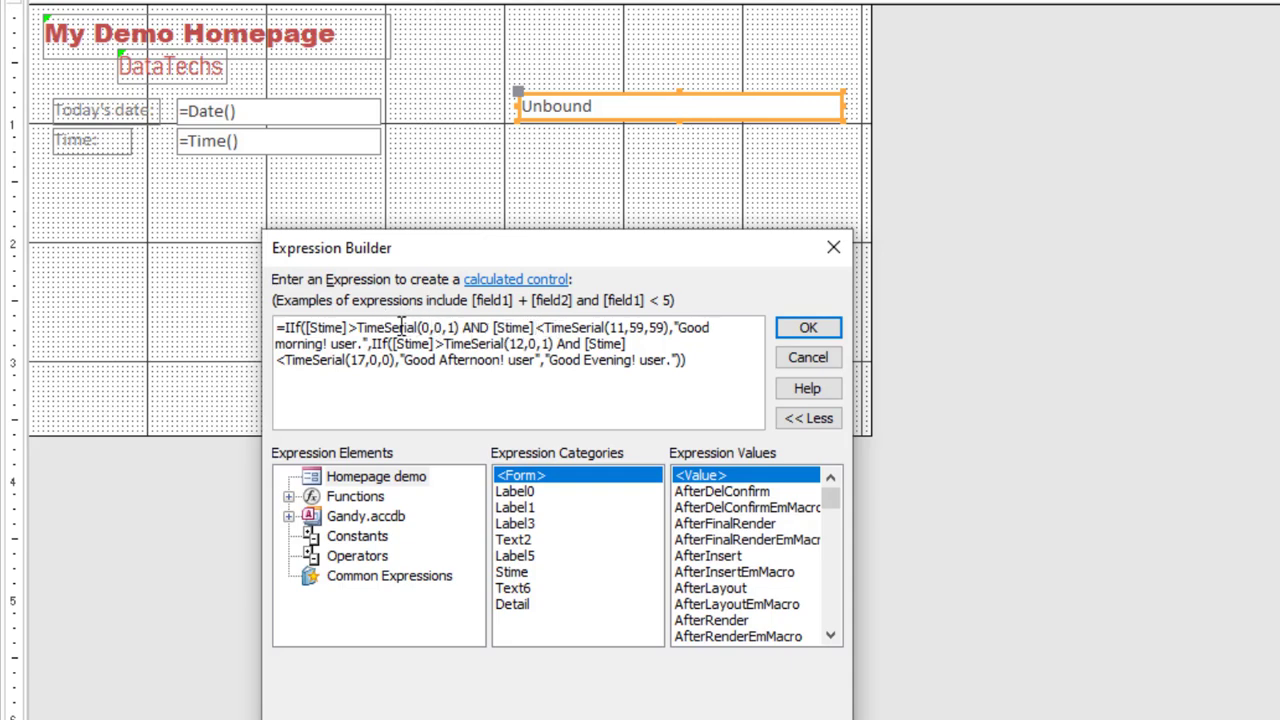
# Examine the morning and afternoon TimeSerial conditions and the closing part of the greeting expression
pyautogui.moveTo(358, 327); pyautogui.dragTo(677, 326)
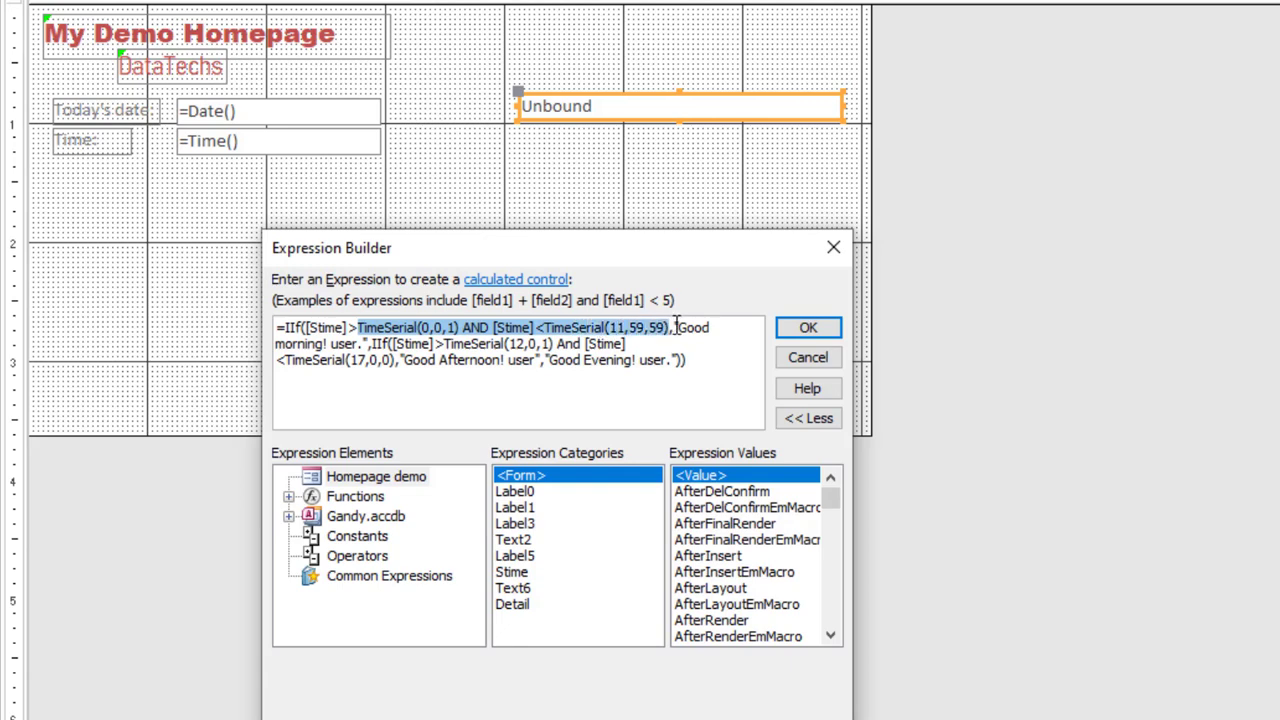
pyautogui.click(531, 346)
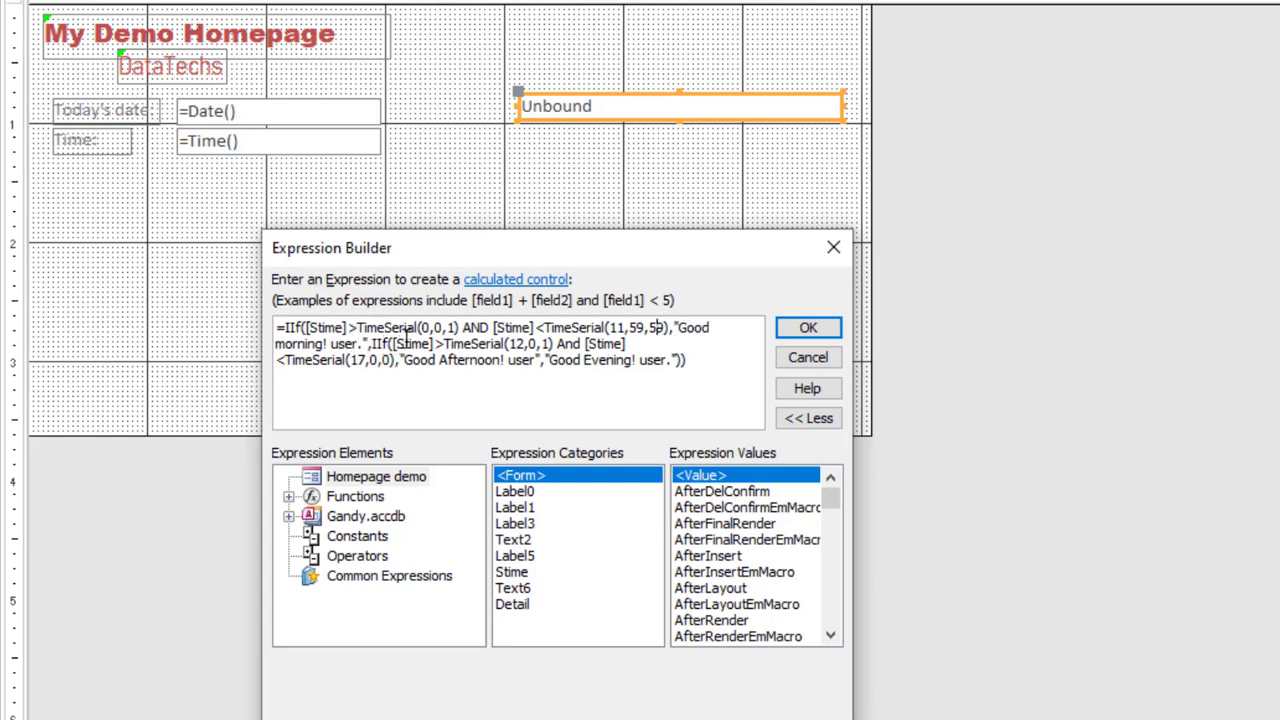
pyautogui.moveTo(445, 343); pyautogui.dragTo(630, 343)
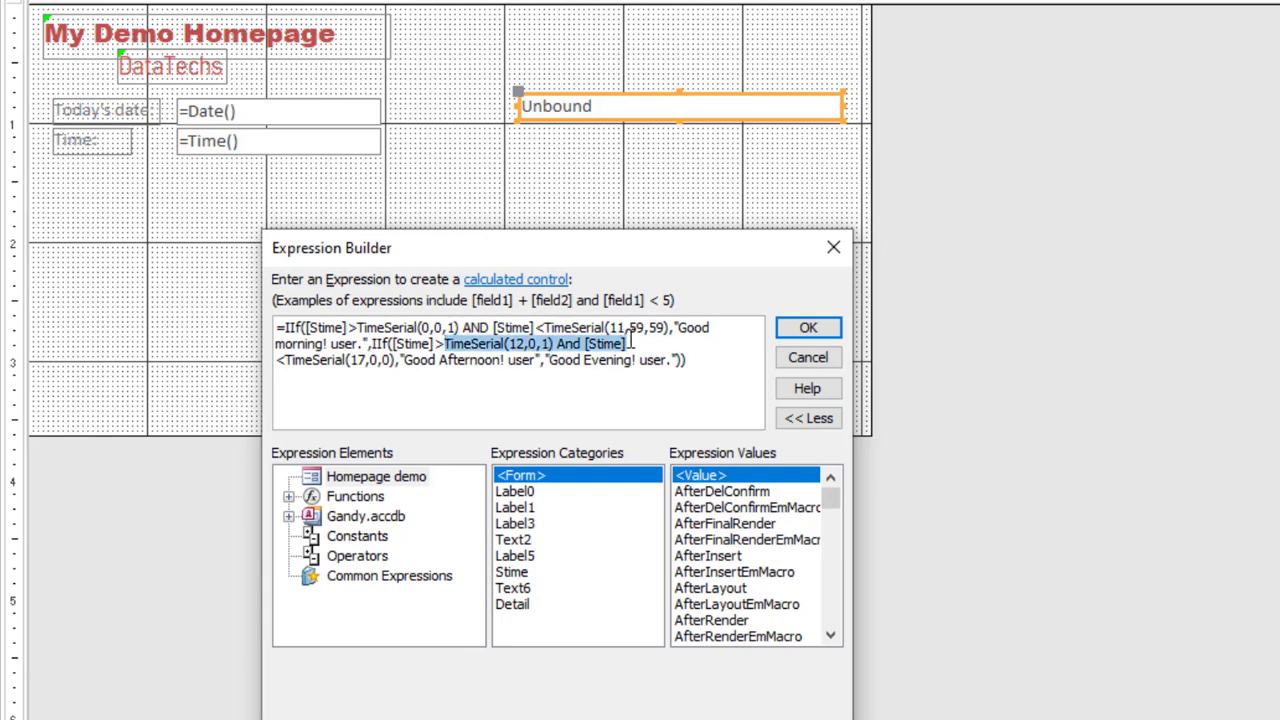
pyautogui.moveTo(632, 343); pyautogui.dragTo(386, 362)
pyautogui.click(522, 343)
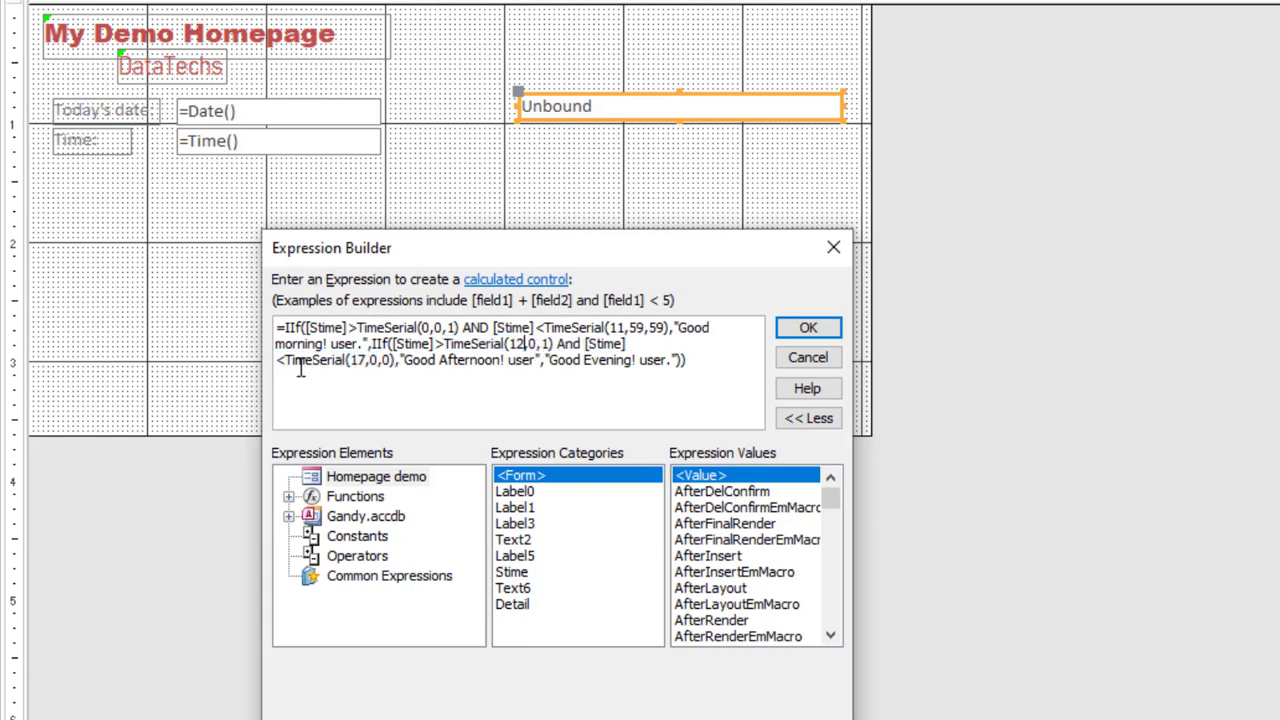
pyautogui.click(366, 363)
pyautogui.click(284, 362)
pyautogui.click(493, 343)
pyautogui.moveTo(729, 359); pyautogui.dragTo(288, 310)
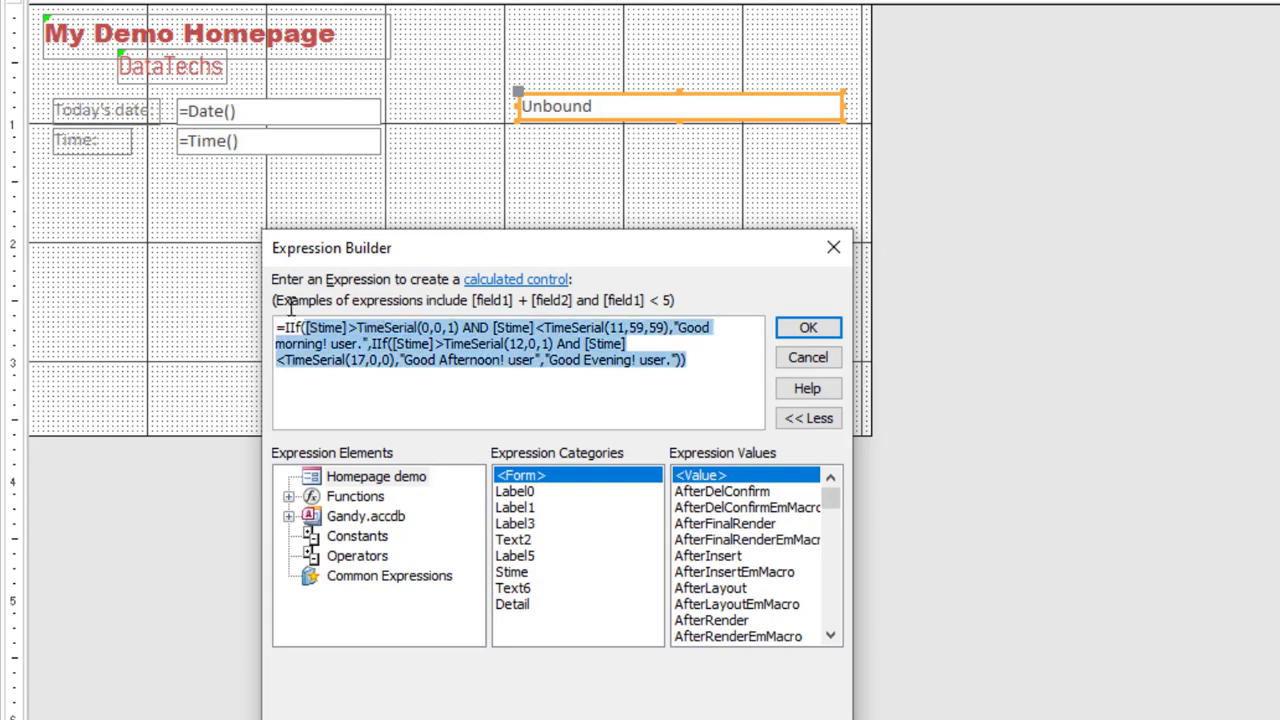
pyautogui.click(733, 362)
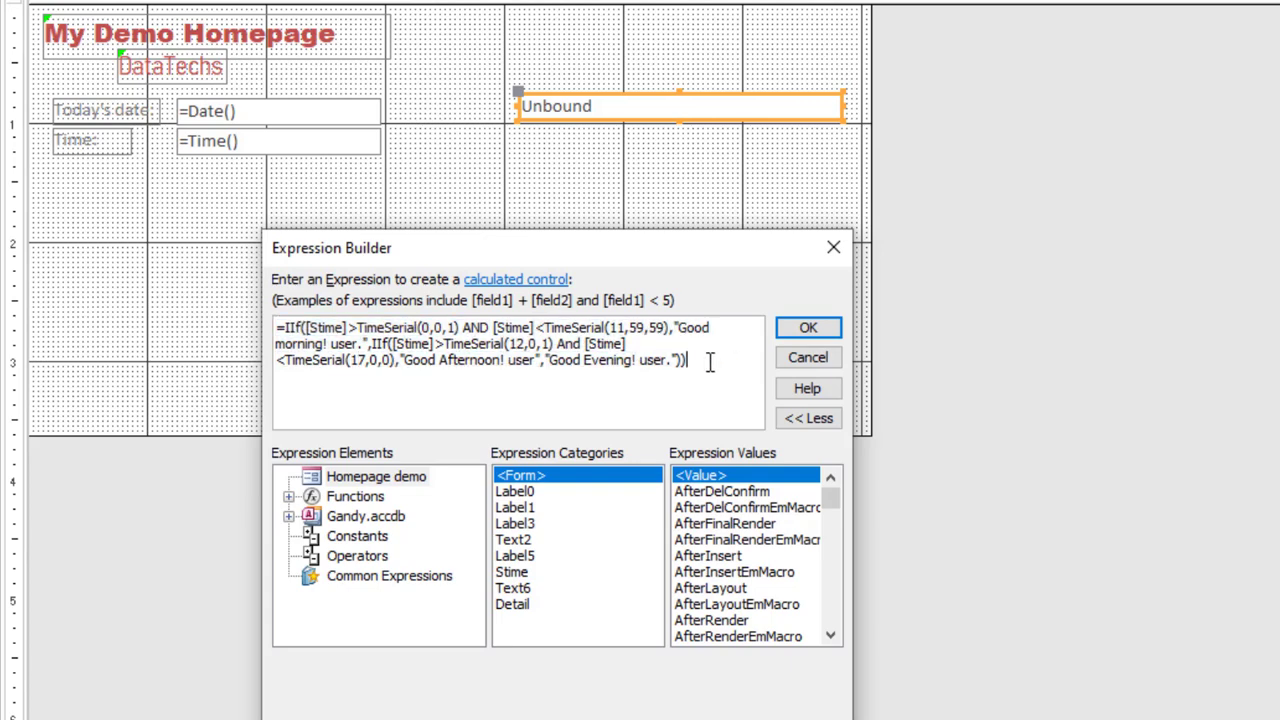
pyautogui.moveTo(711, 360)
pyautogui.mouseDown()
pyautogui.moveTo(264, 343)
pyautogui.moveTo(239, 322)
pyautogui.moveTo(621, 391)
pyautogui.moveTo(686, 362)
pyautogui.mouseUp()
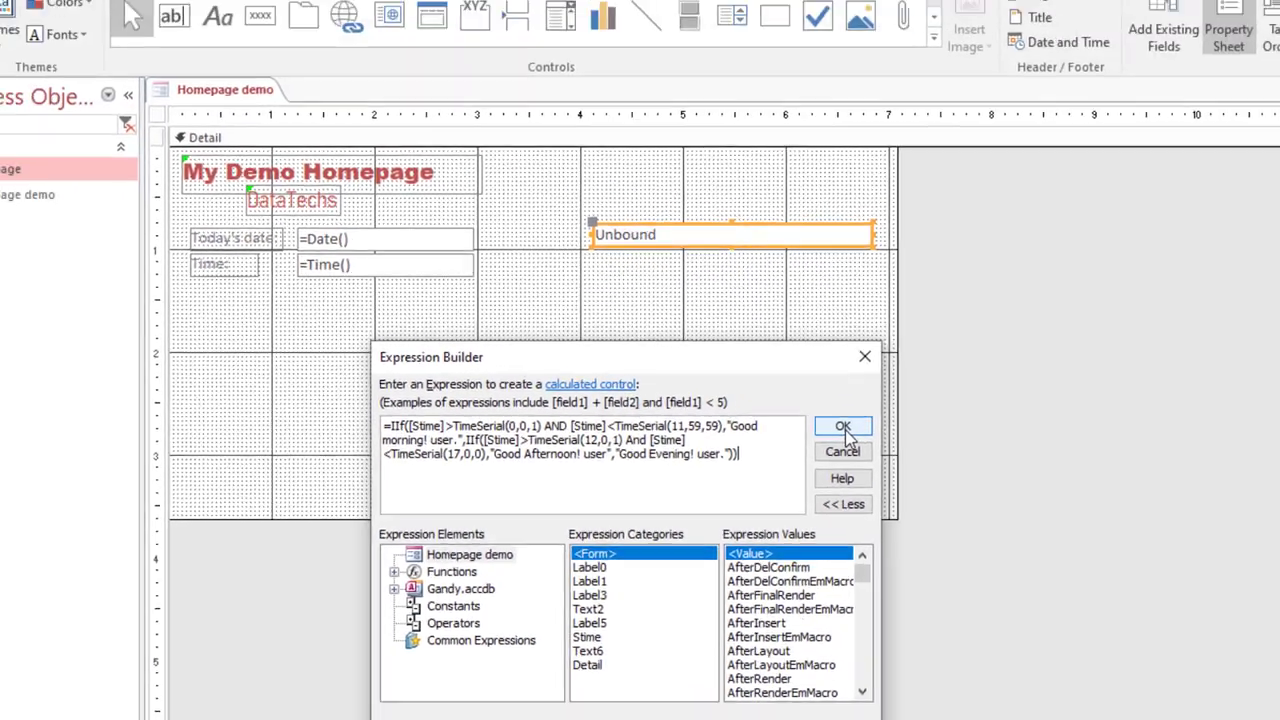
# Apply the greeting expression to the text box and check its greeting in Form View before returning to Design View
pyautogui.click(812, 336)
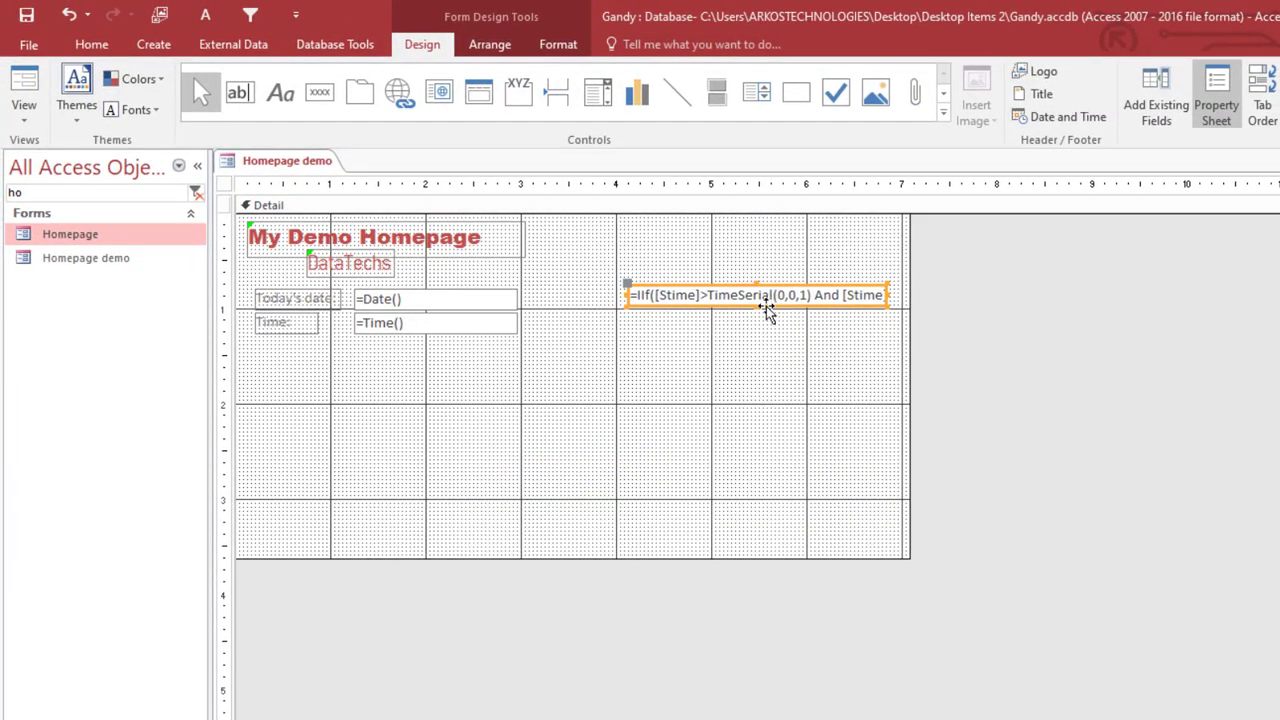
pyautogui.rightClick(295, 161)
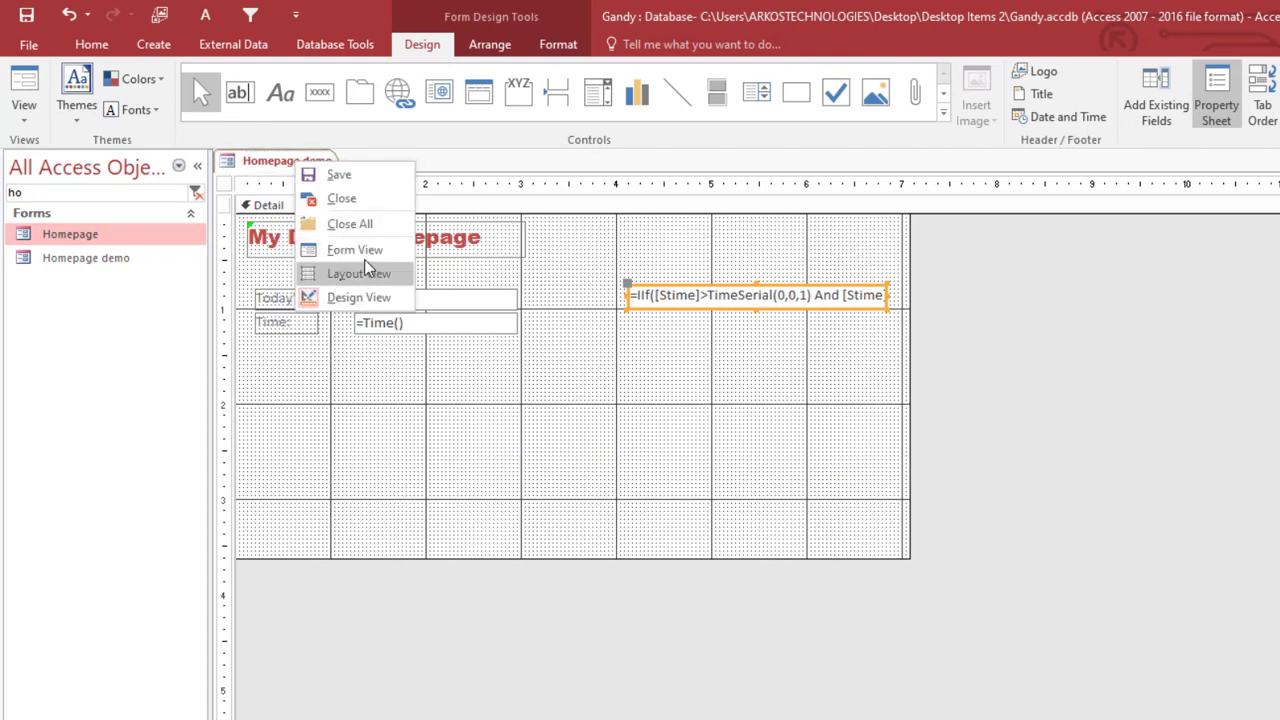
pyautogui.click(355, 250)
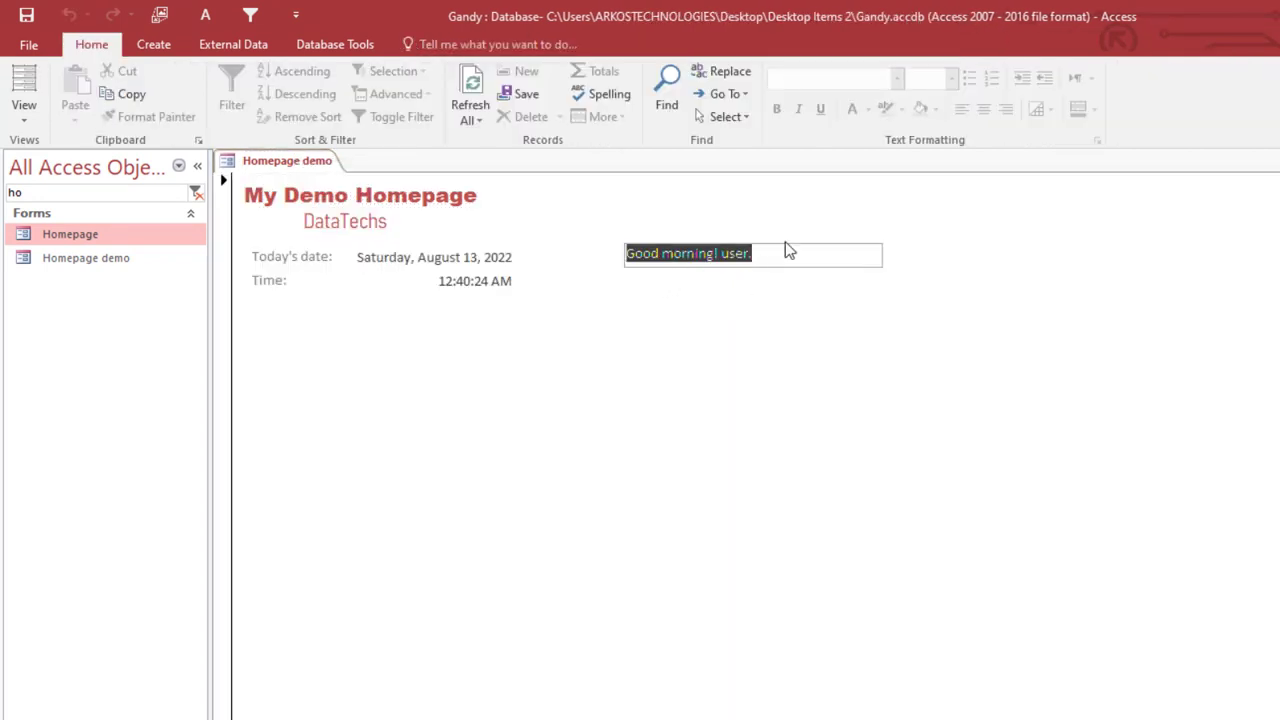
pyautogui.click(788, 249)
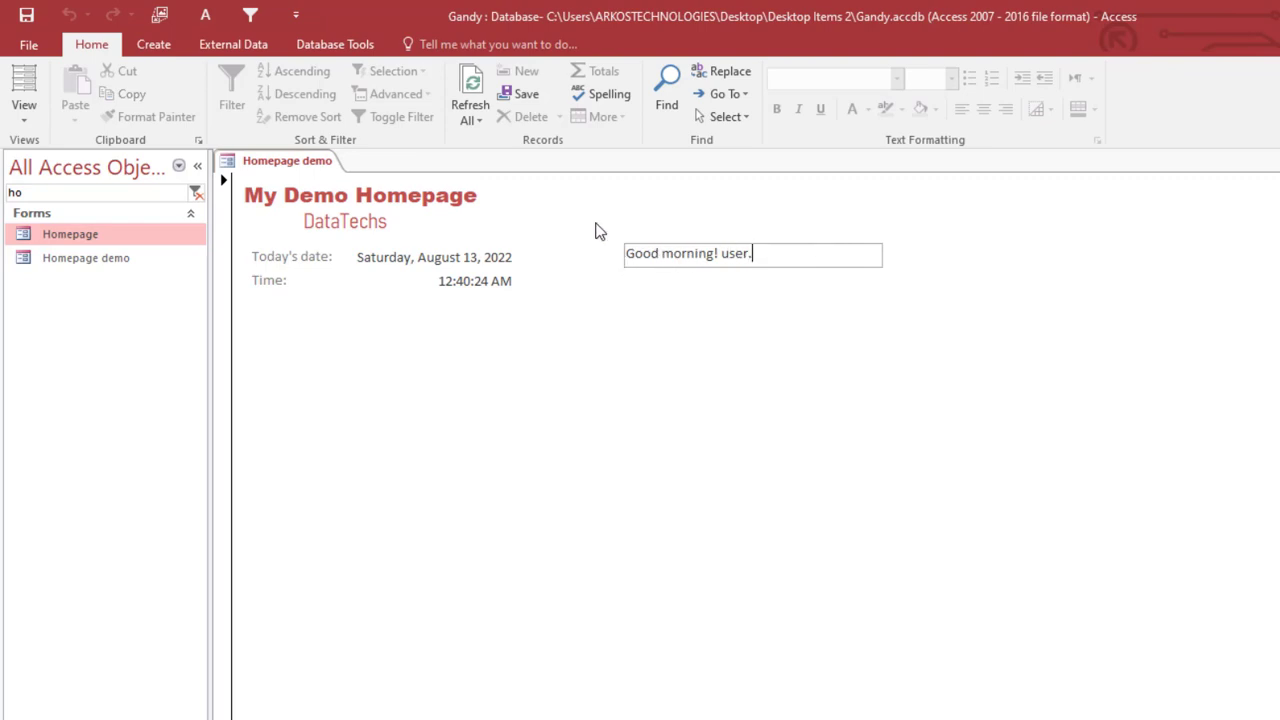
pyautogui.rightClick(605, 227)
pyautogui.click(672, 278)
# Set the greeting text box's font to Bradley Hand ITC at size 16
pyautogui.click(558, 44)
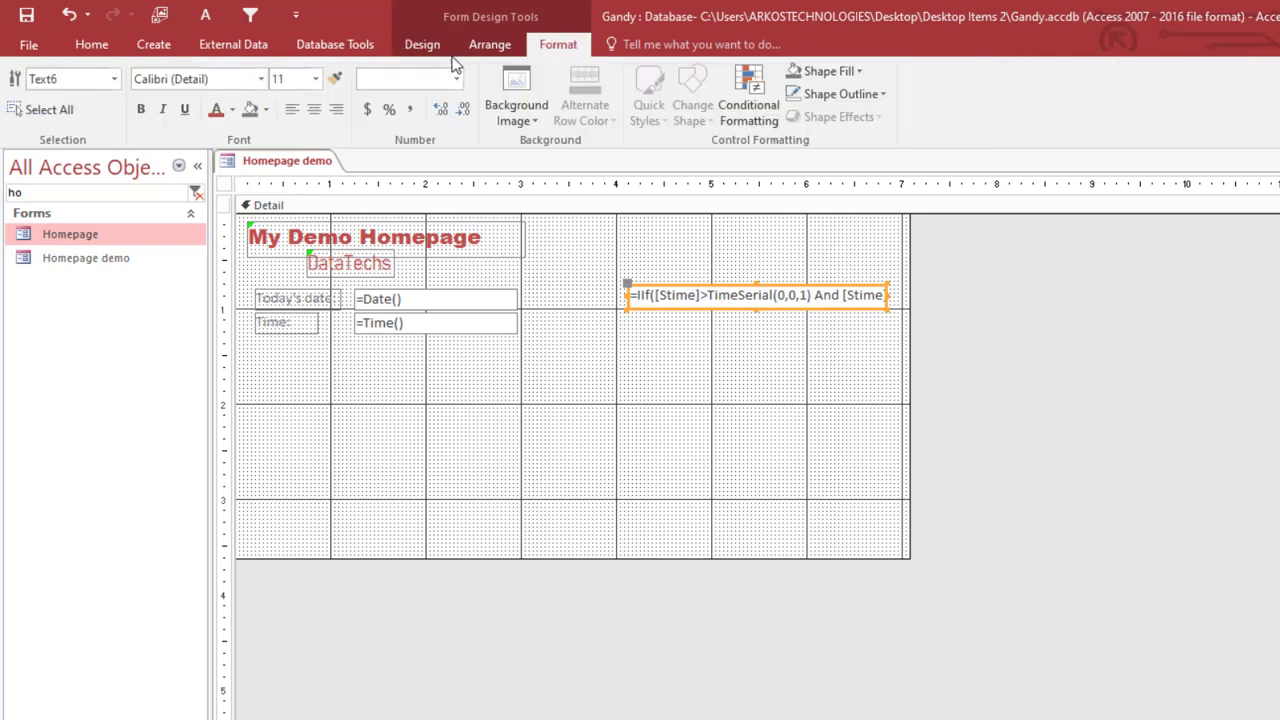
pyautogui.click(261, 79)
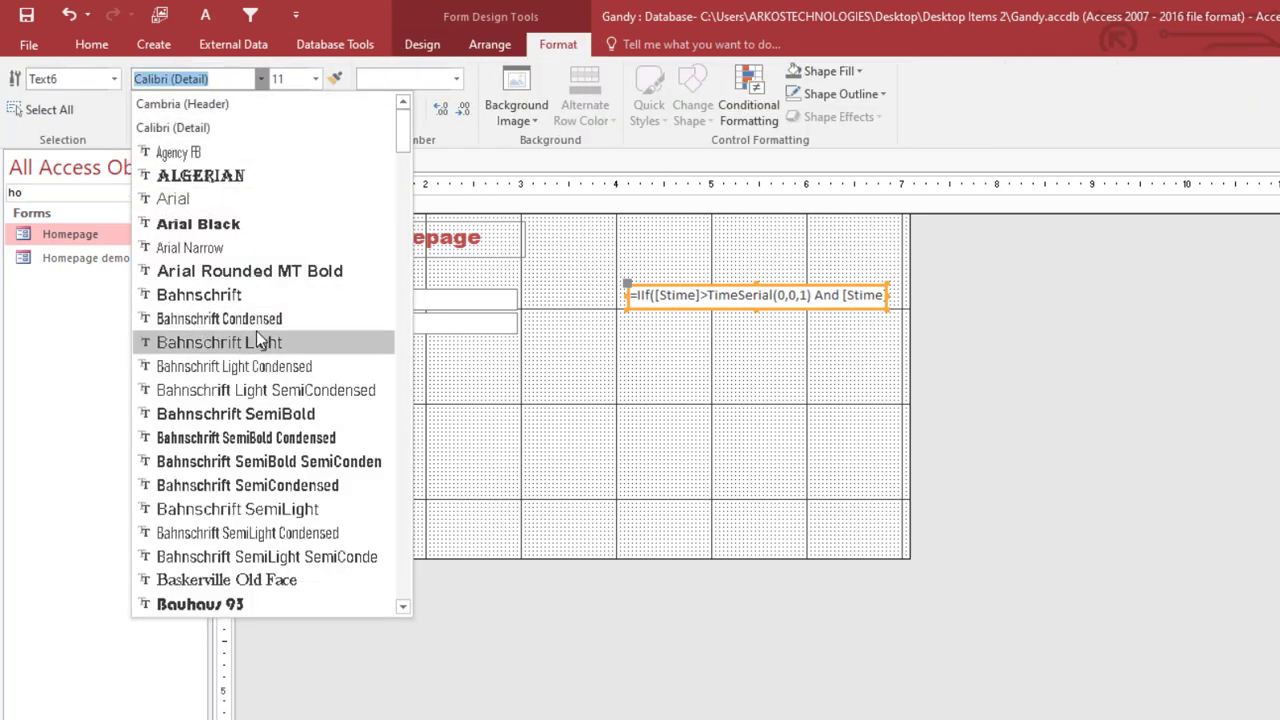
pyautogui.click(402, 606)
pyautogui.click(402, 606)
pyautogui.click(402, 606)
pyautogui.click(402, 606)
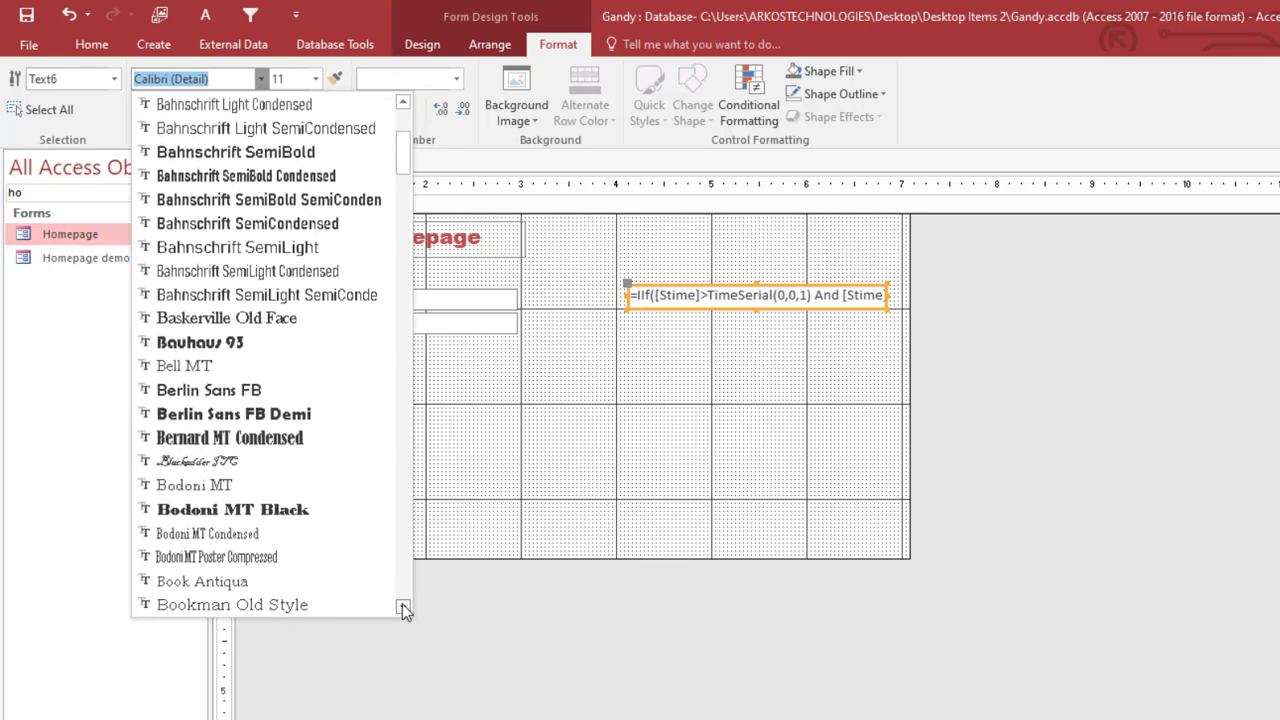
pyautogui.click(402, 606)
pyautogui.click(402, 606)
pyautogui.click(402, 606)
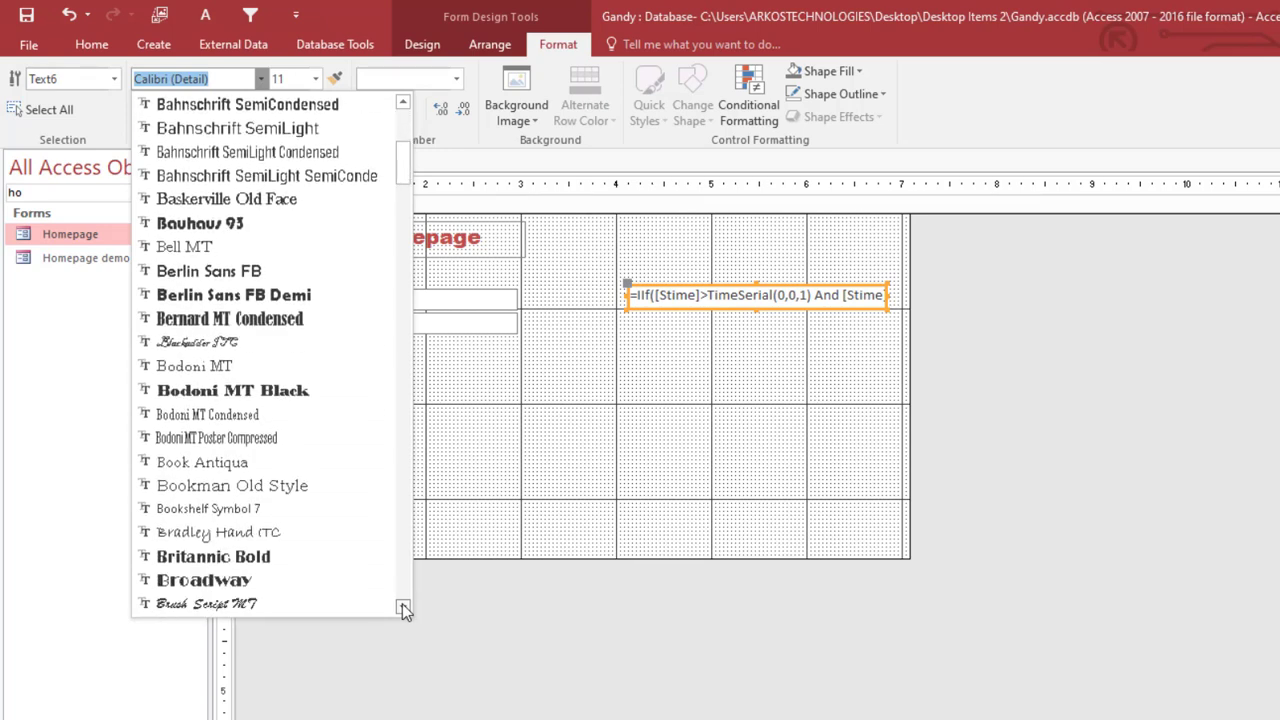
pyautogui.click(247, 526)
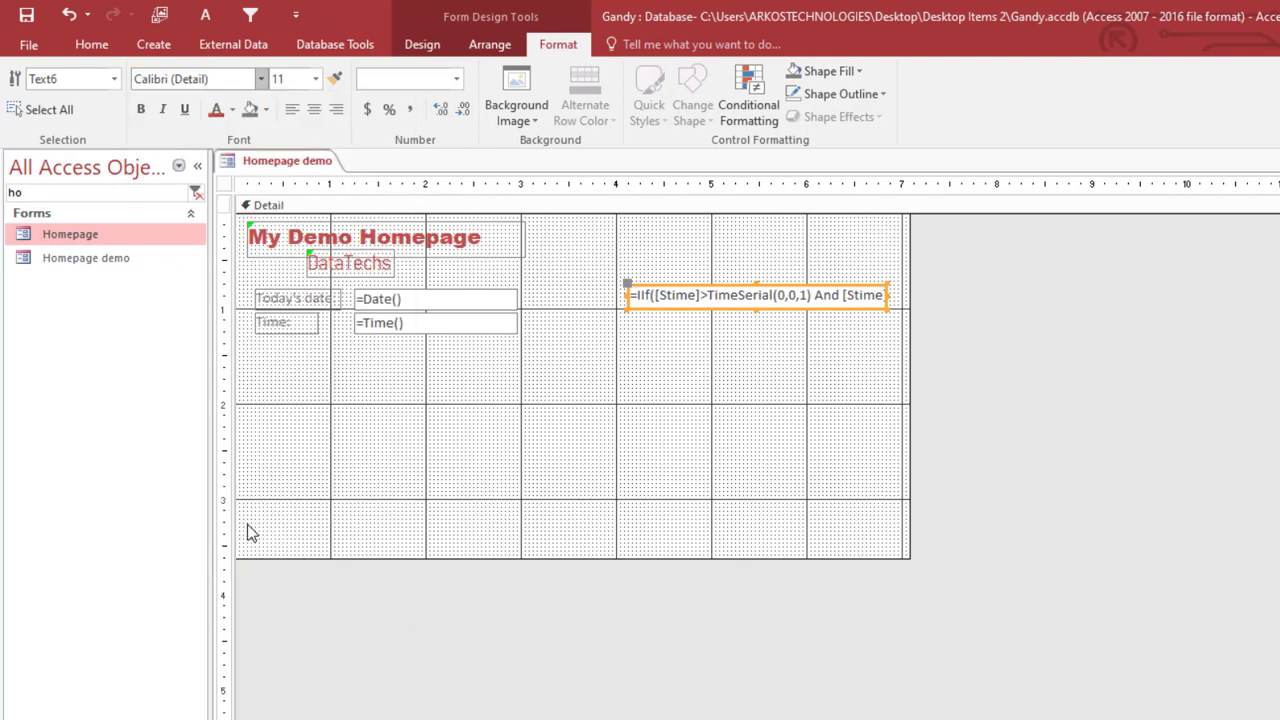
pyautogui.click(316, 79)
pyautogui.click(280, 215)
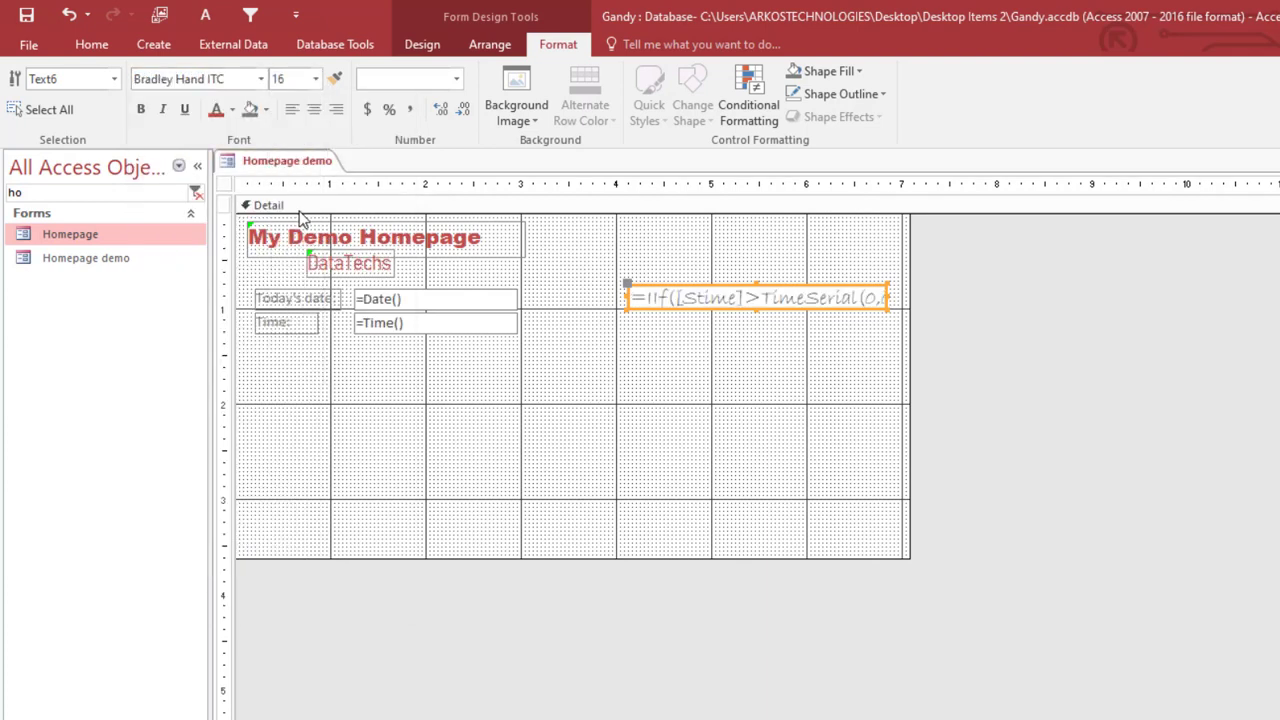
# Colour the greeting text dark blue and make it bold, without italics
pyautogui.click(233, 110)
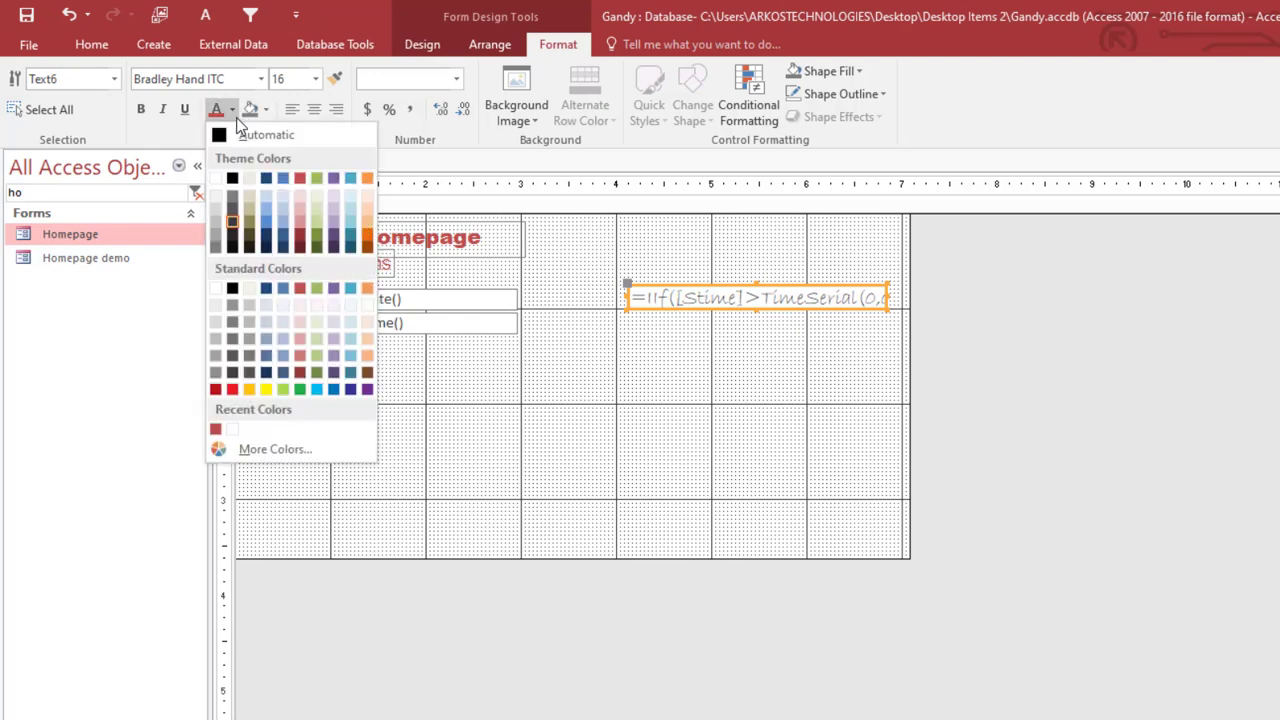
pyautogui.click(266, 178)
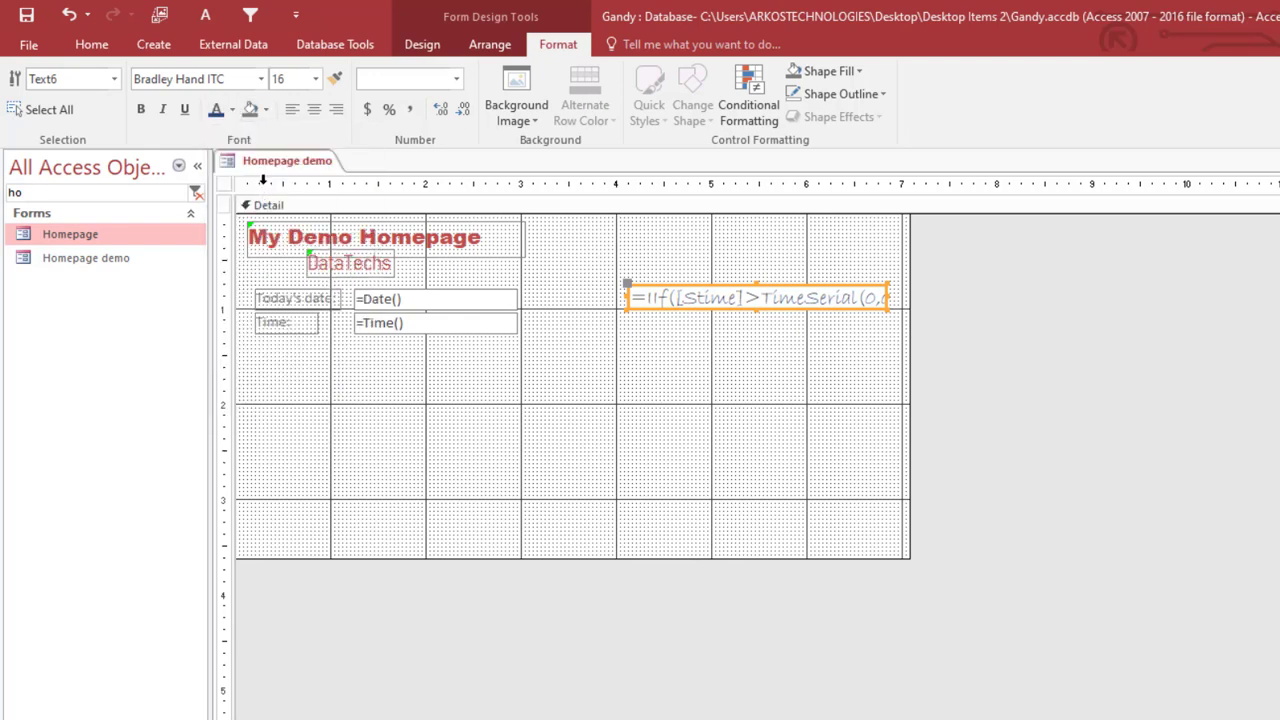
pyautogui.click(159, 110)
pyautogui.click(142, 108)
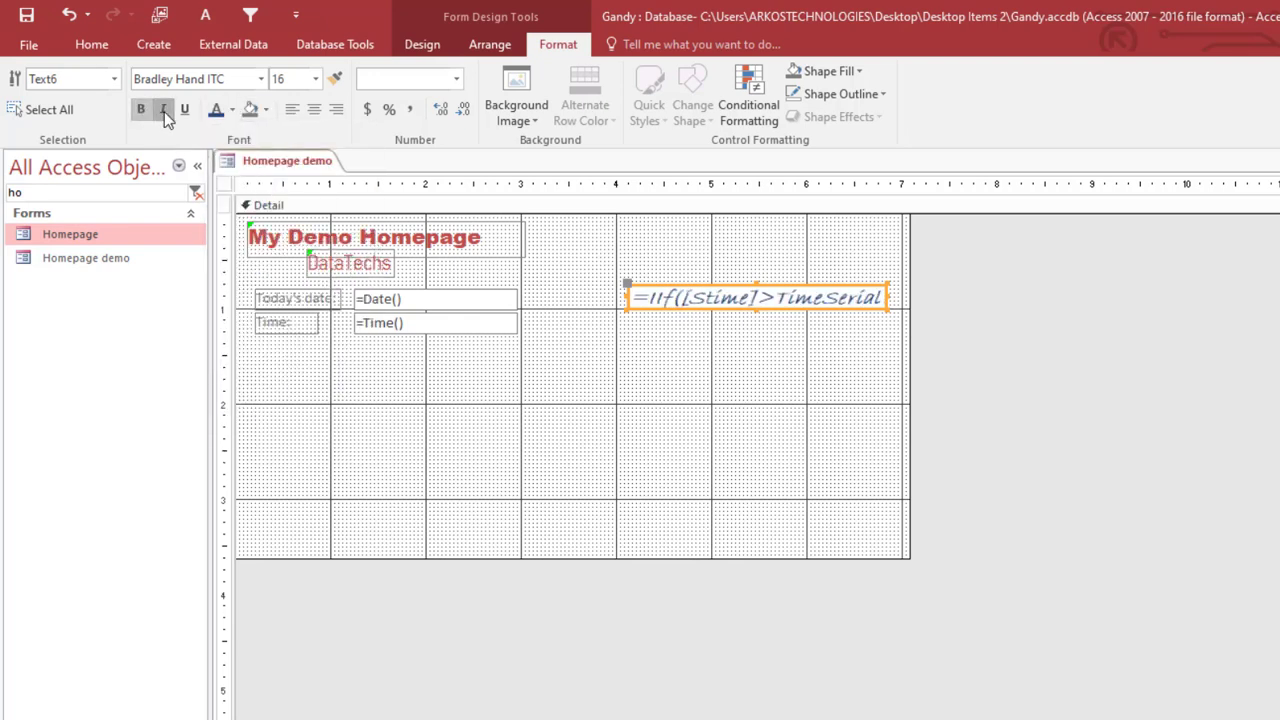
pyautogui.click(163, 110)
# Check the formatted greeting in Form View and return to Design View
pyautogui.rightClick(303, 164)
pyautogui.click(343, 251)
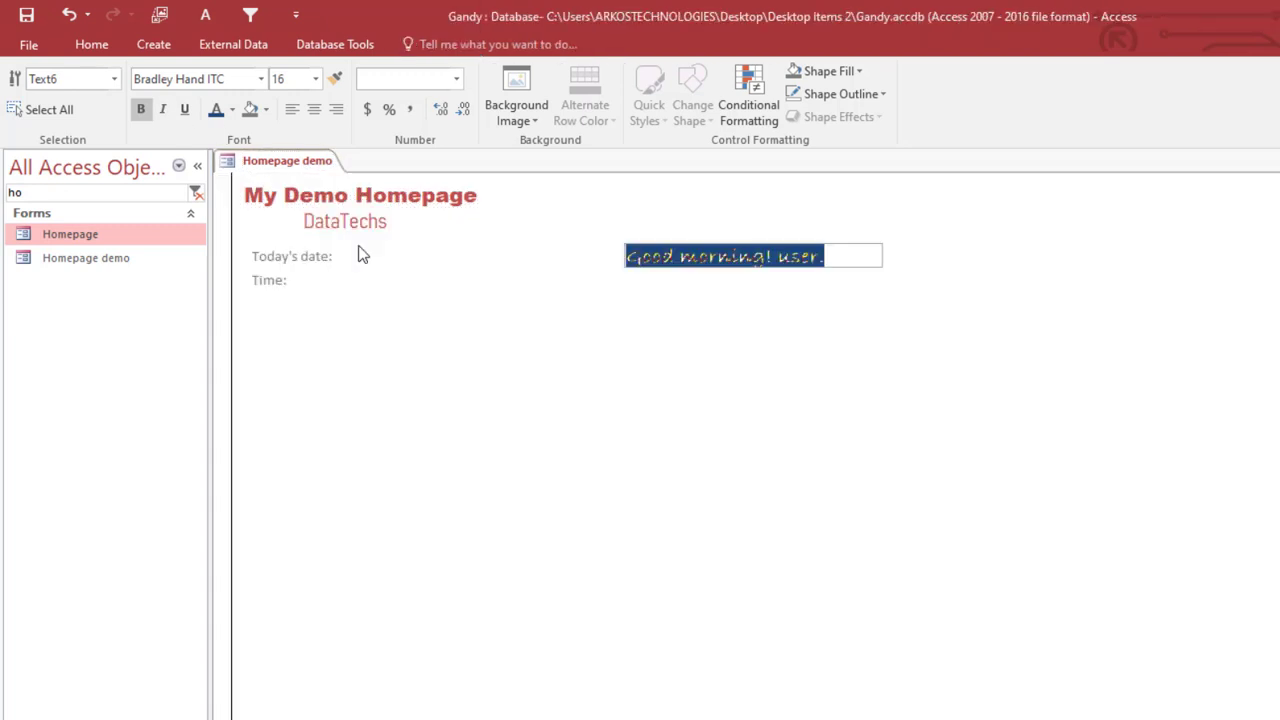
pyautogui.click(840, 256)
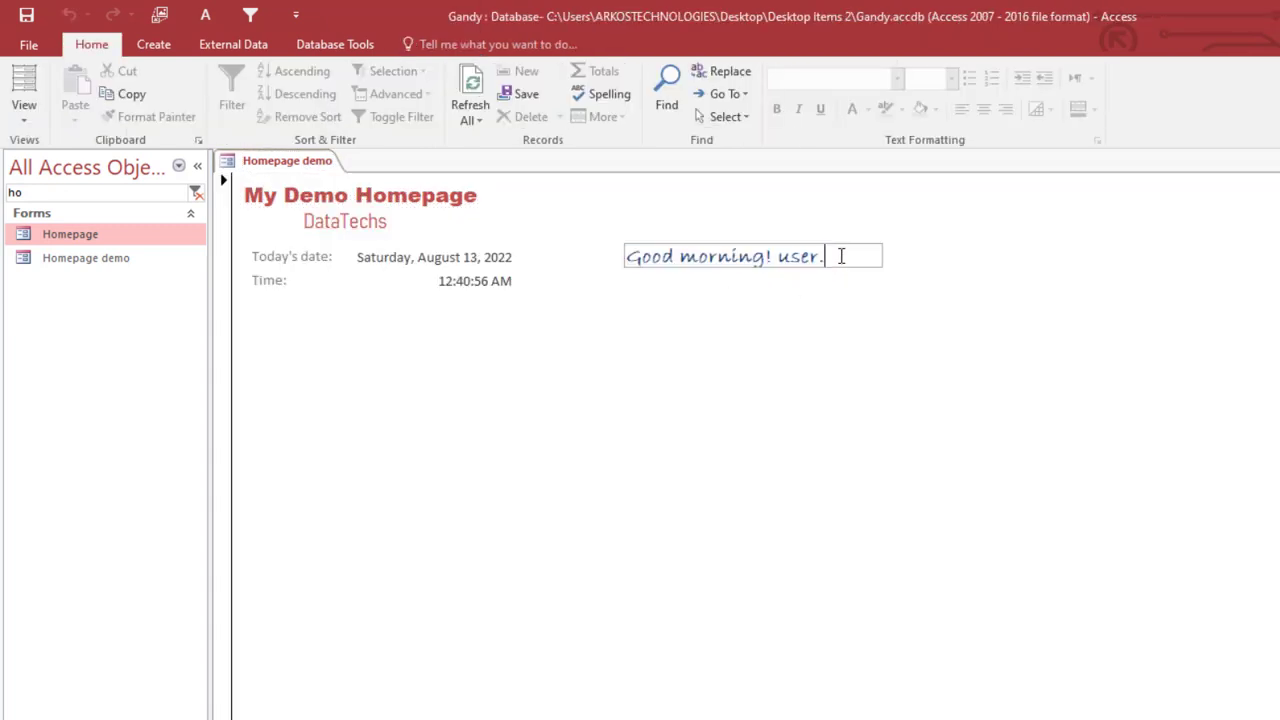
pyautogui.rightClick(714, 226)
pyautogui.click(773, 280)
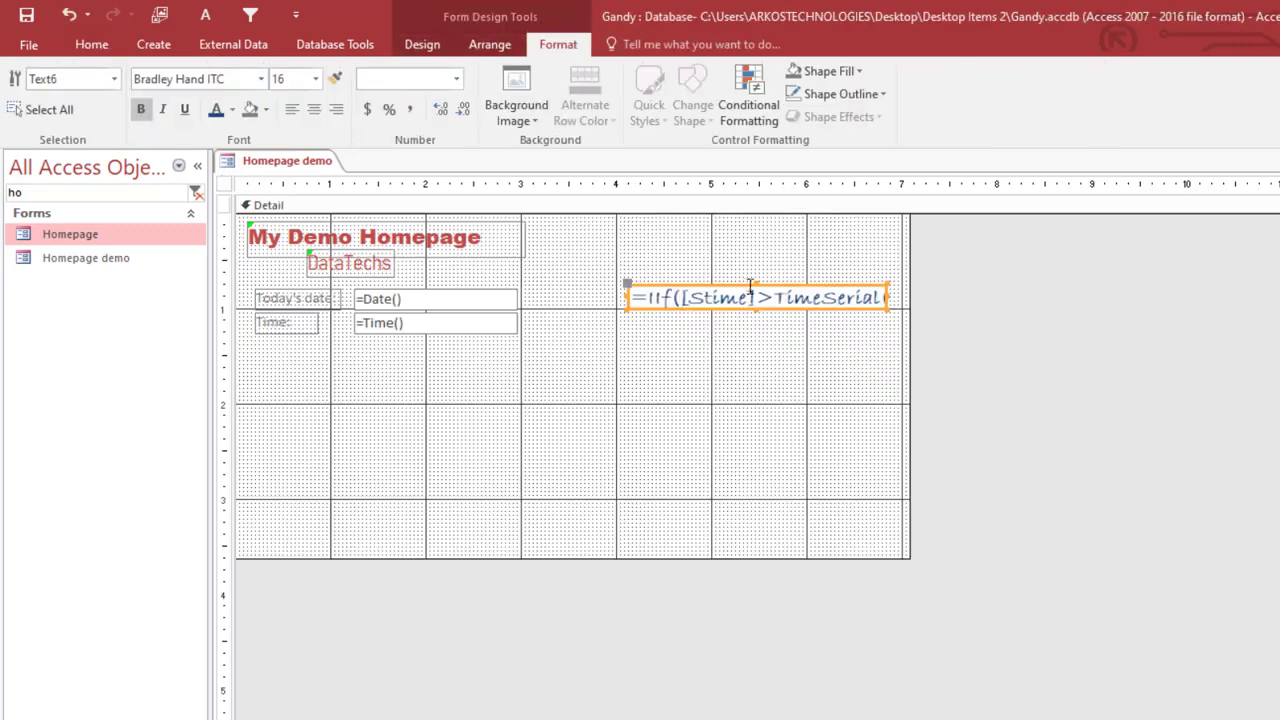
# Change the greeting text box's font to Berlin Sans FB Demi and remove its visible outline
pyautogui.click(262, 79)
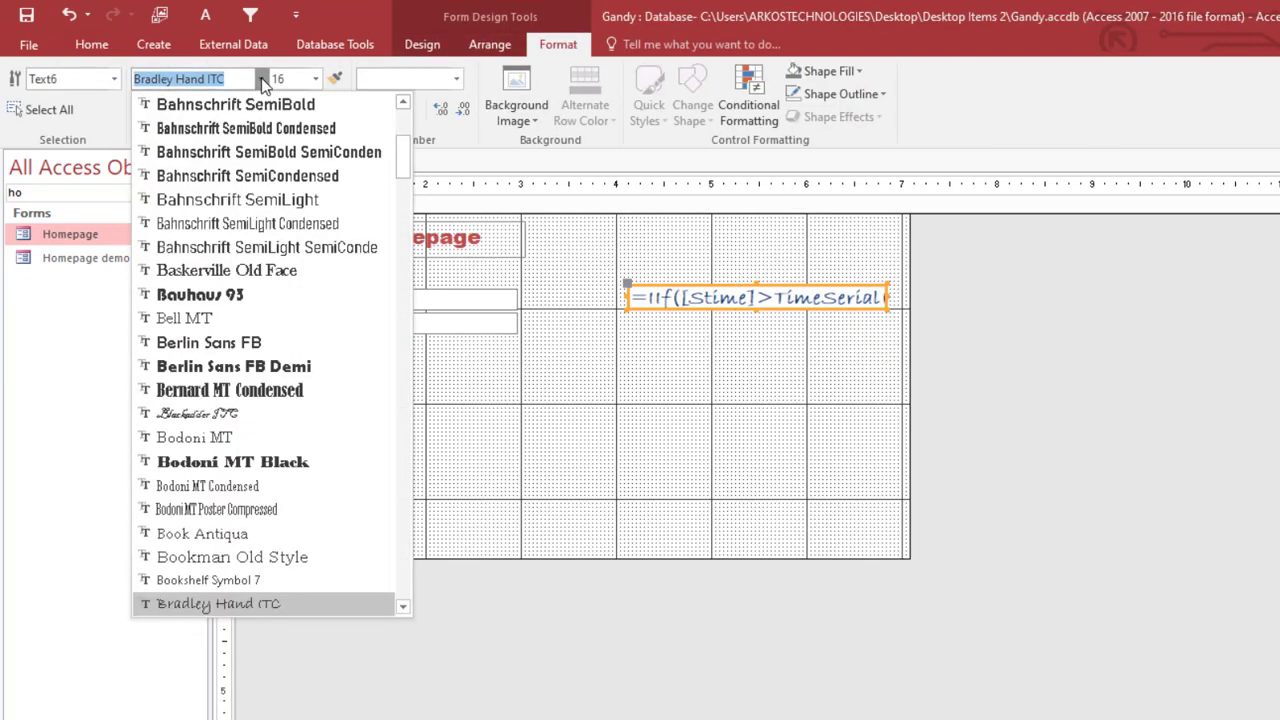
pyautogui.click(241, 368)
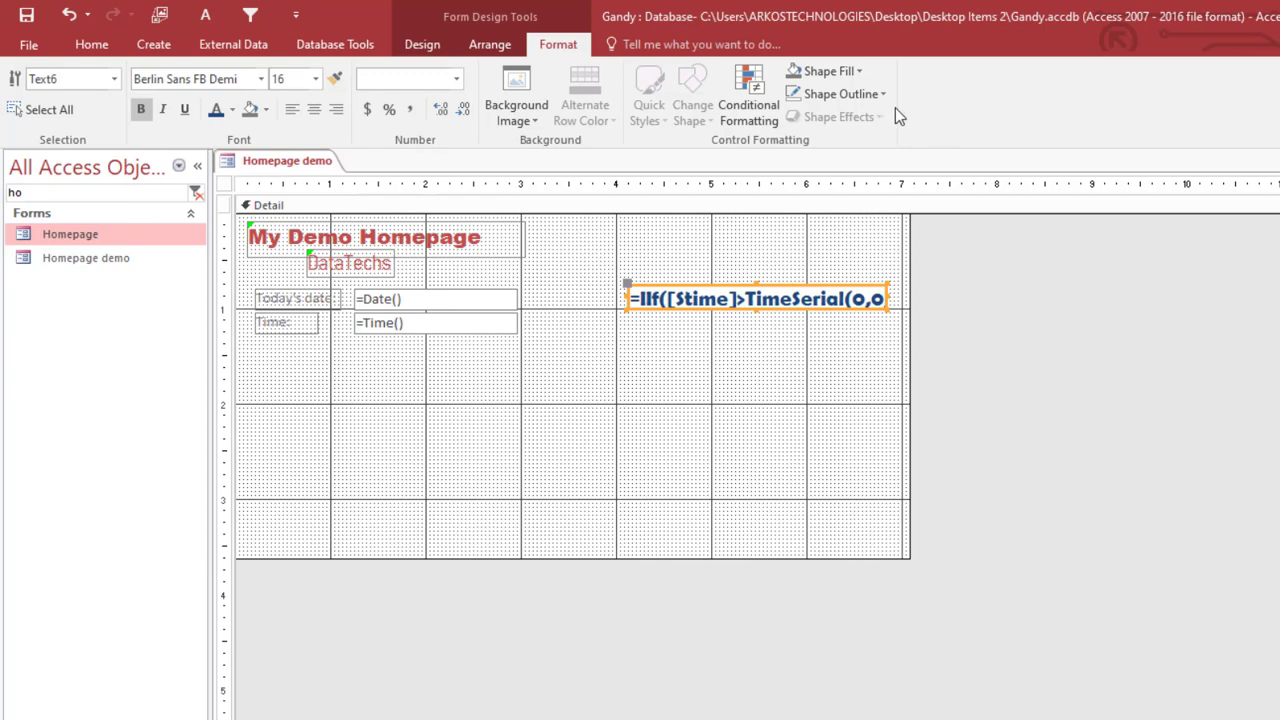
pyautogui.click(850, 96)
pyautogui.click(863, 440)
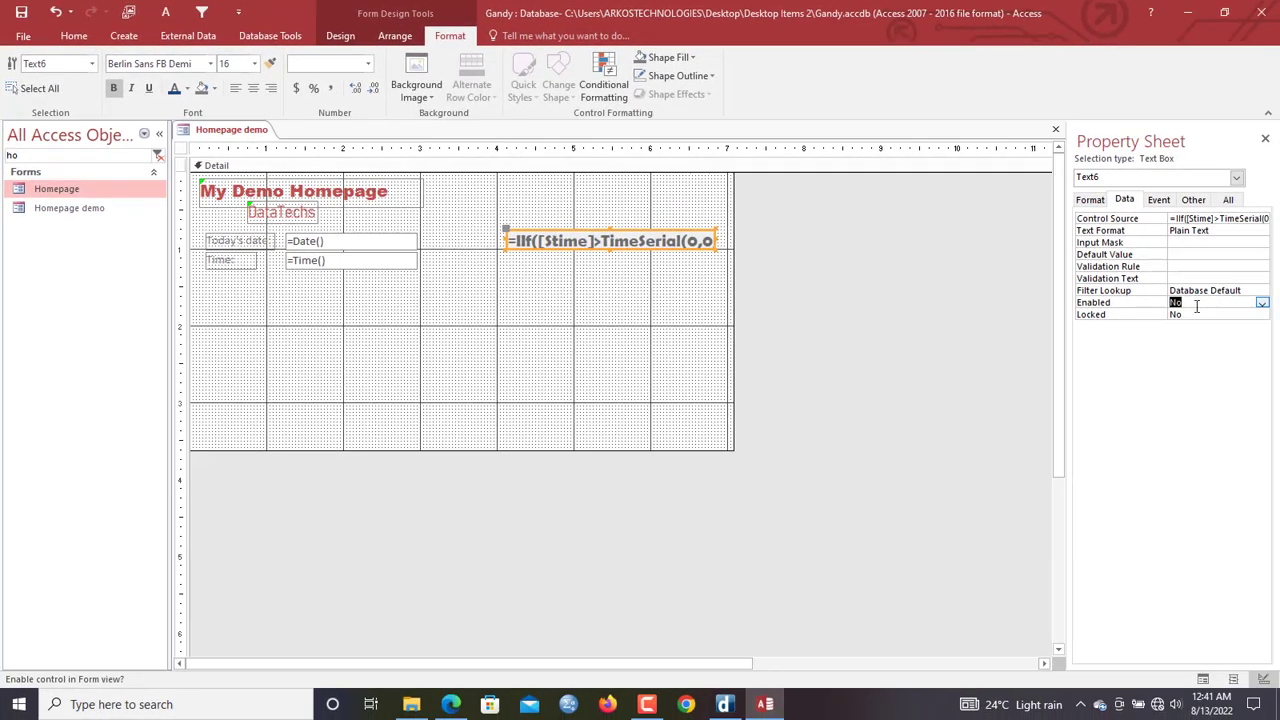
# Set the greeting text box's Enabled property to No and Locked to Yes, and display the form in Form View
pyautogui.doubleClick(1195, 302)
pyautogui.doubleClick(1193, 314)
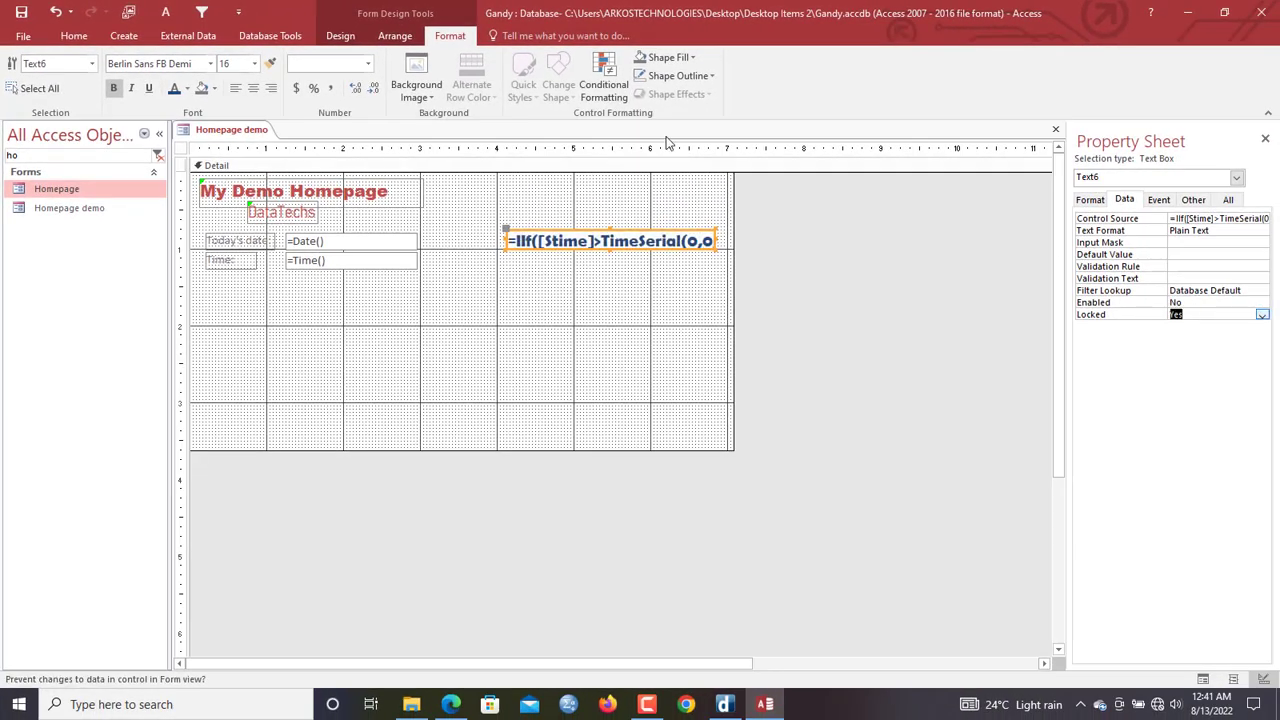
pyautogui.rightClick(228, 130)
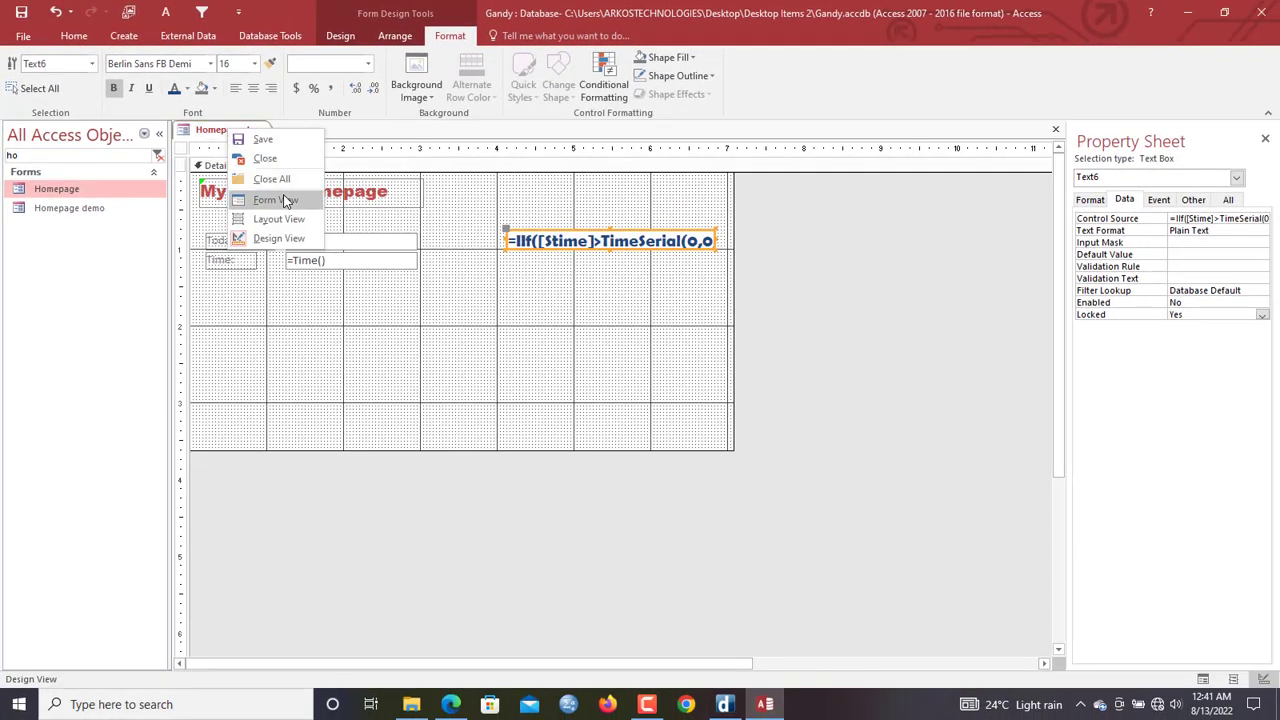
pyautogui.click(275, 199)
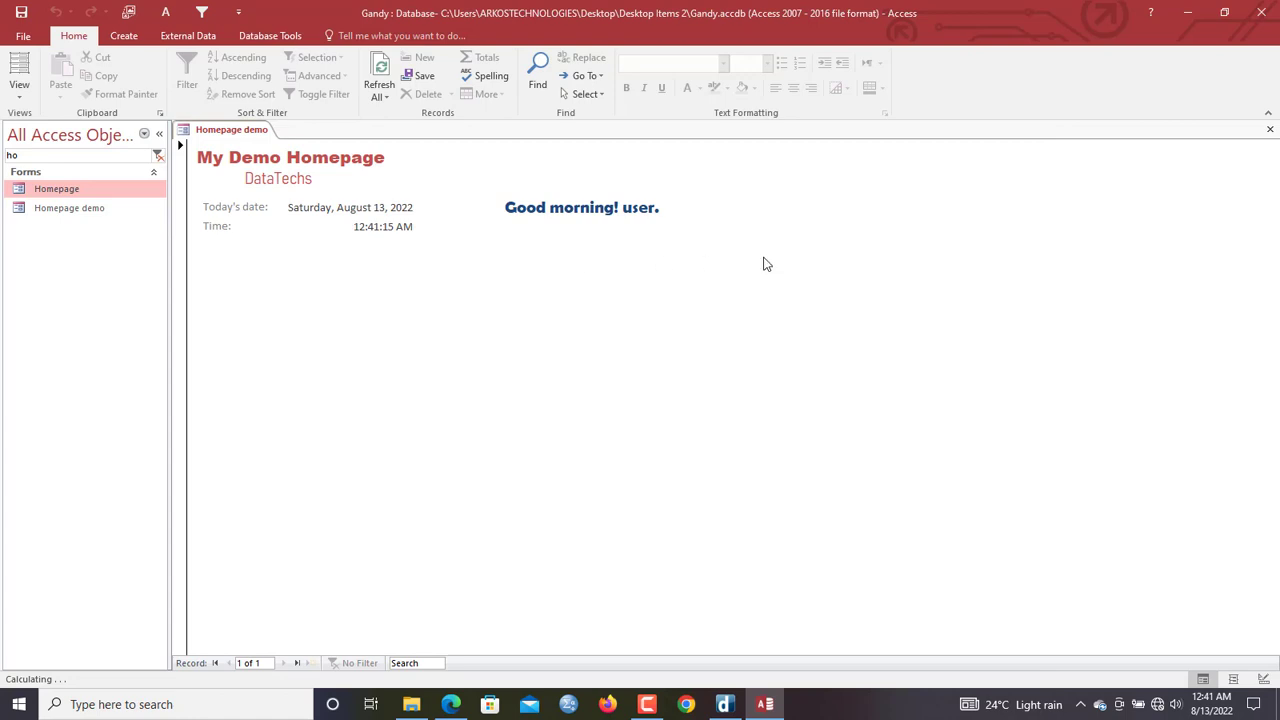